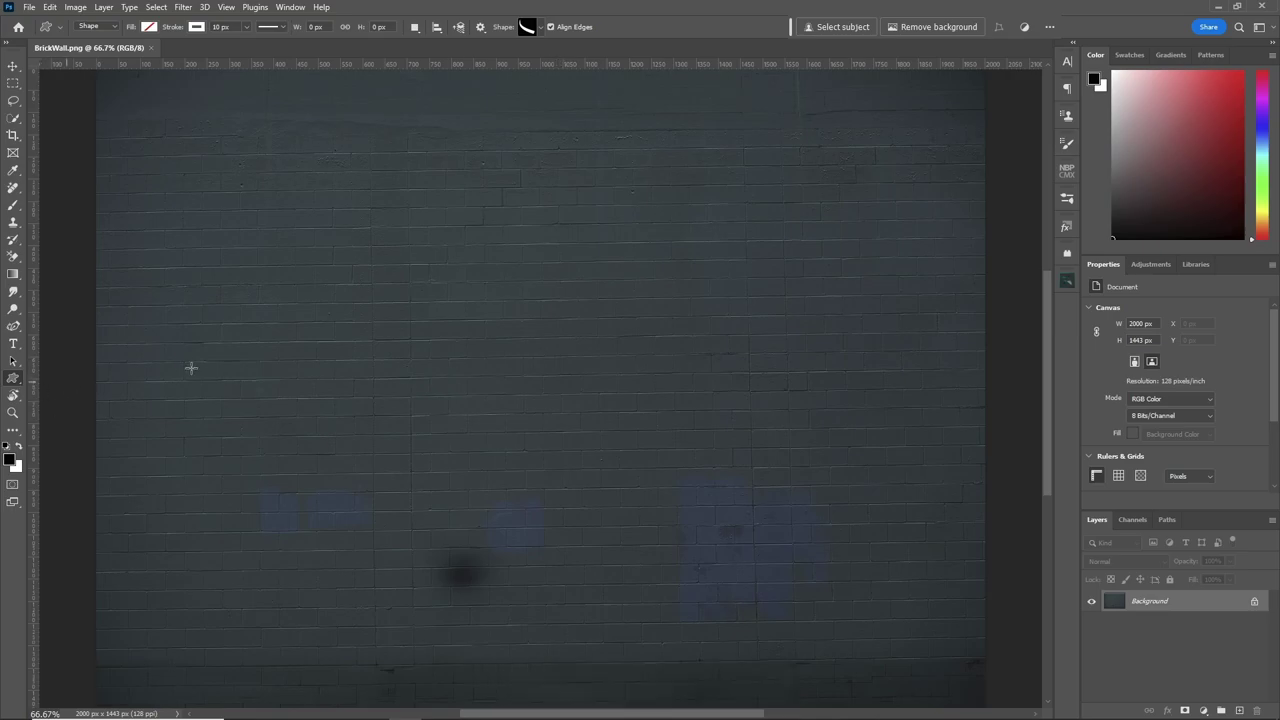
Select the Custom Shape Tool and choose the five-point star from Legacy Shapes and More.
right_click(15, 383)
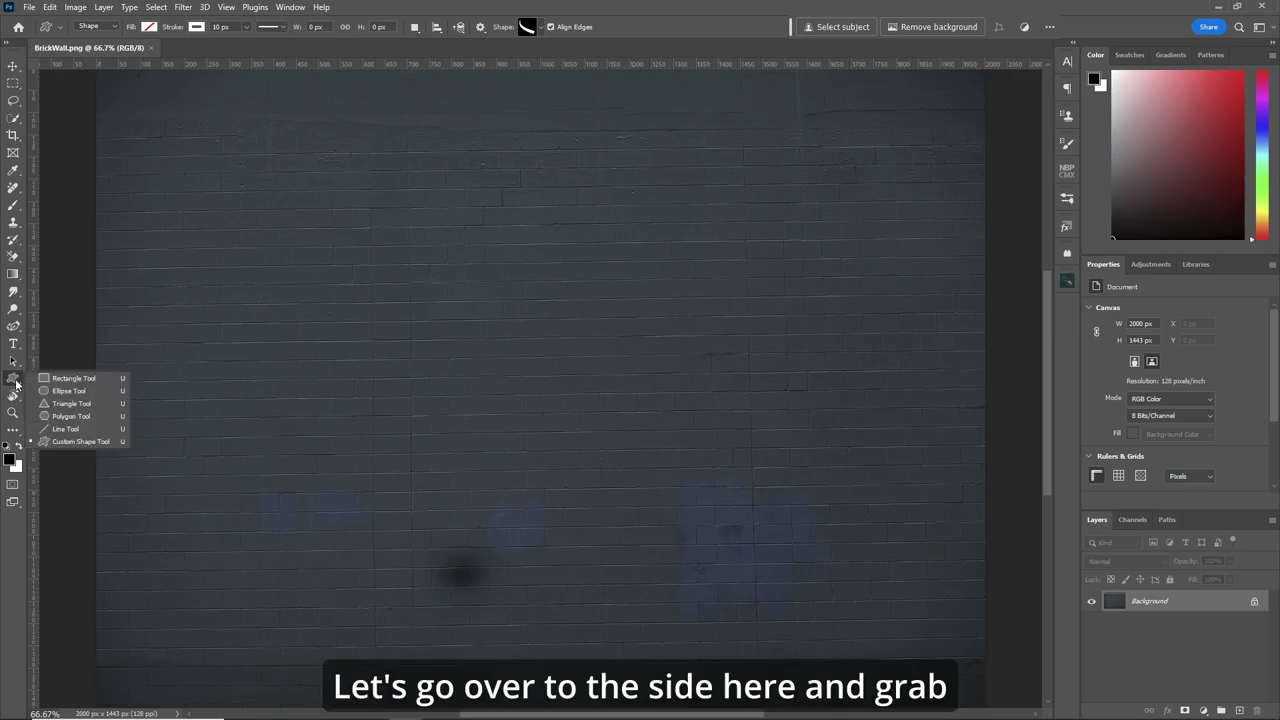
left_click(73, 444)
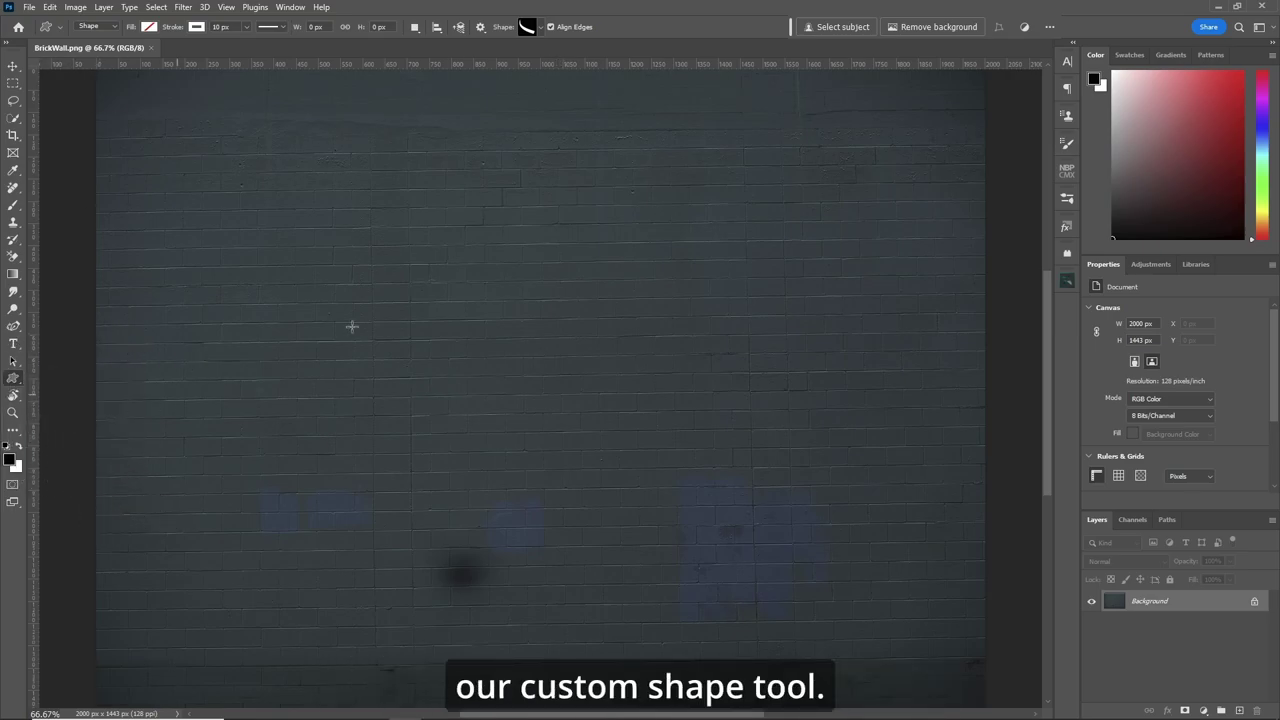
left_click(541, 30)
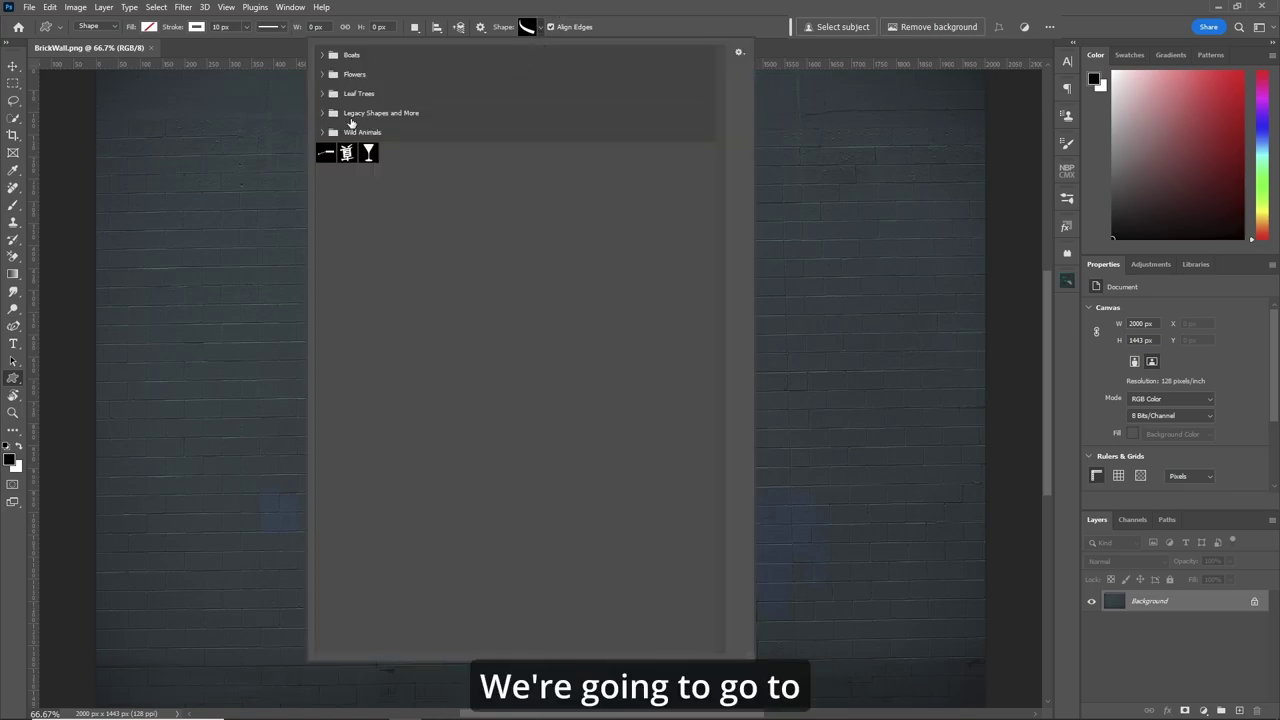
left_click(323, 113)
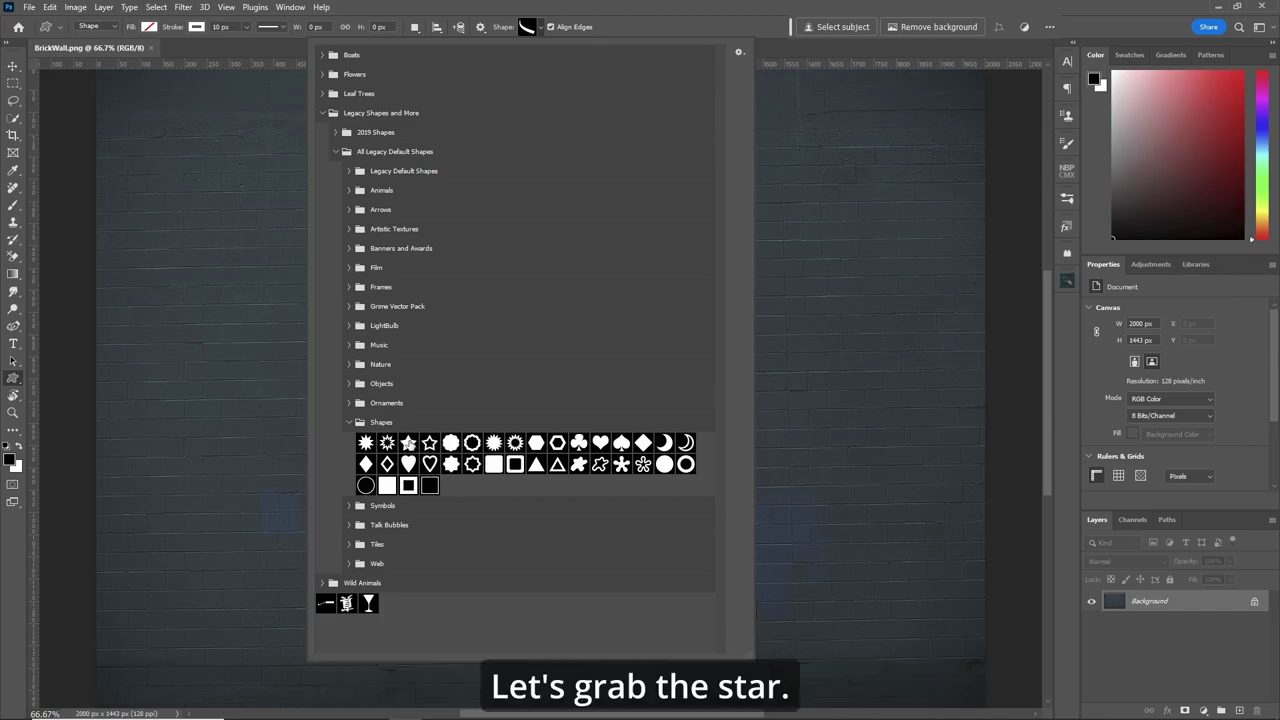
left_click(408, 443)
key("Return")
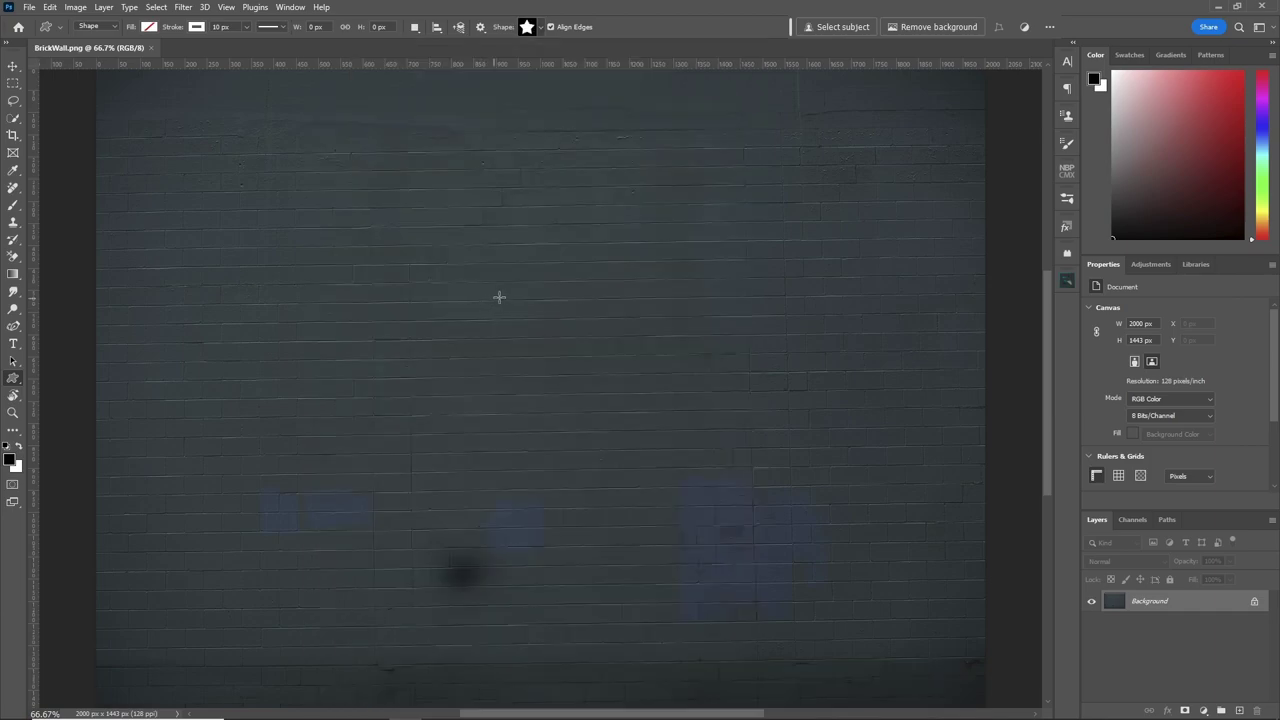
Draw the star on the upper wall with no fill and a white stroke aligned outside.
left_click_drag(453, 279, 686, 453)
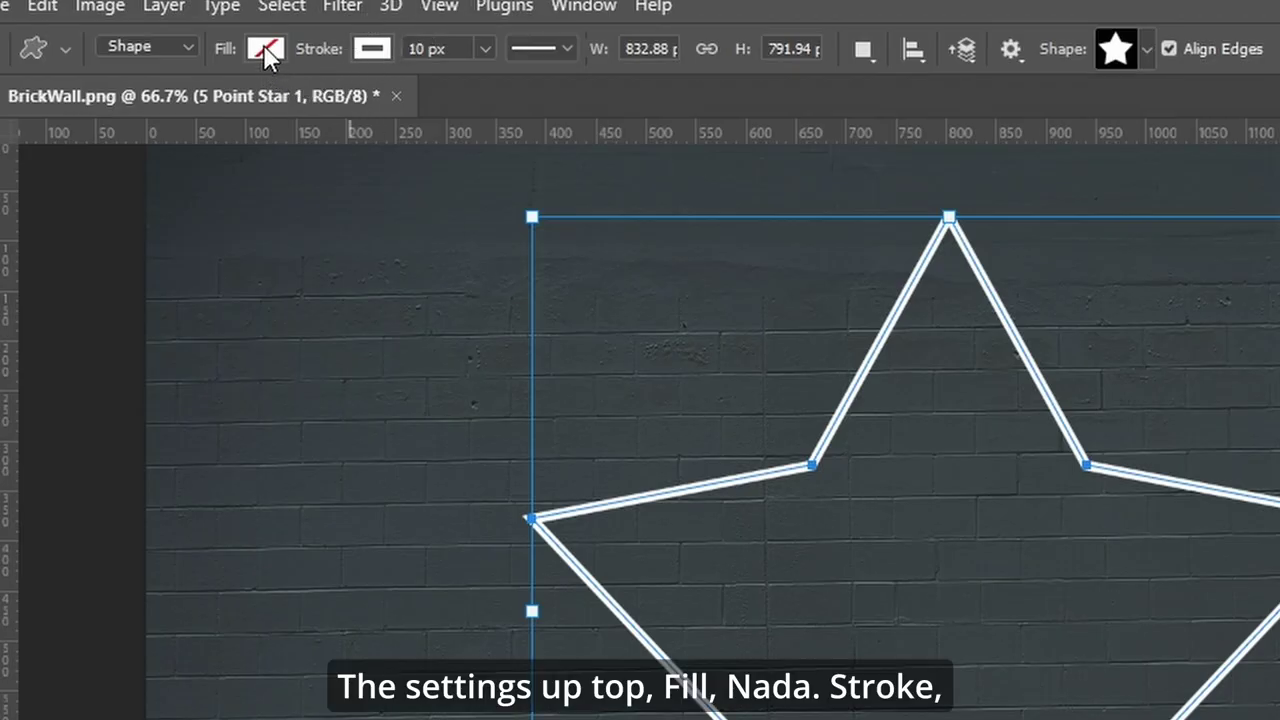
left_click(263, 50)
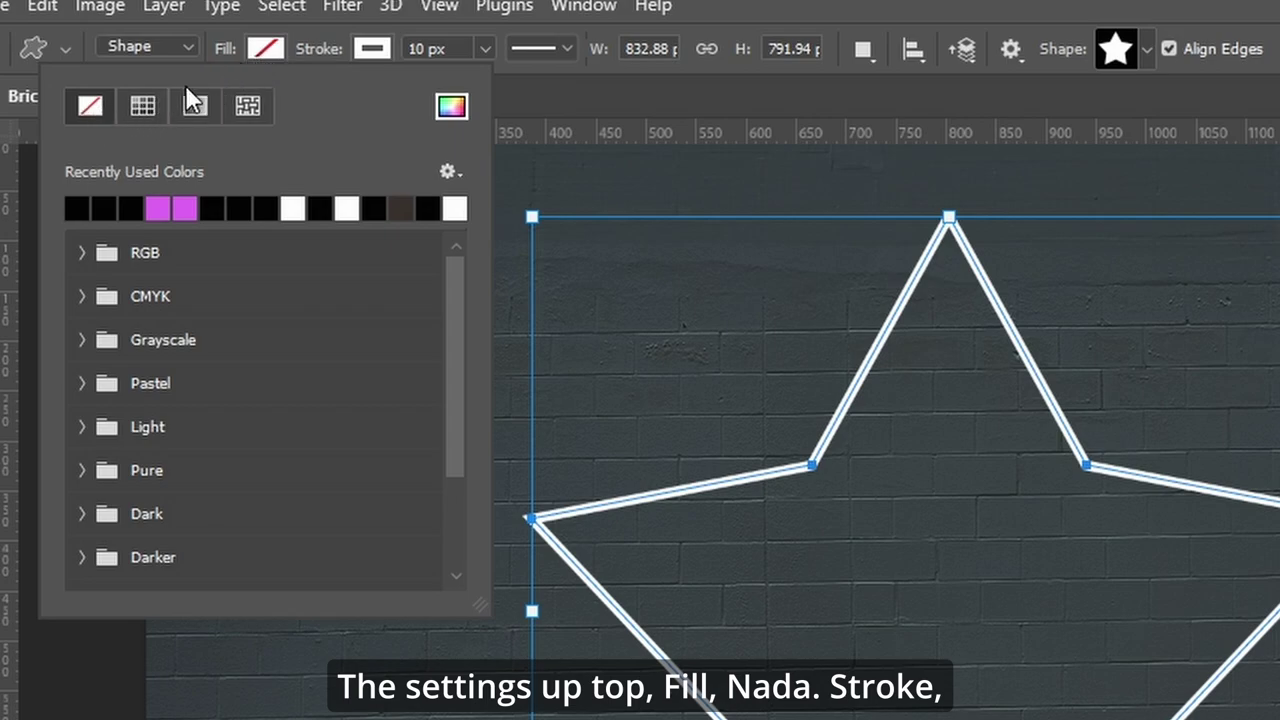
left_click(362, 52)
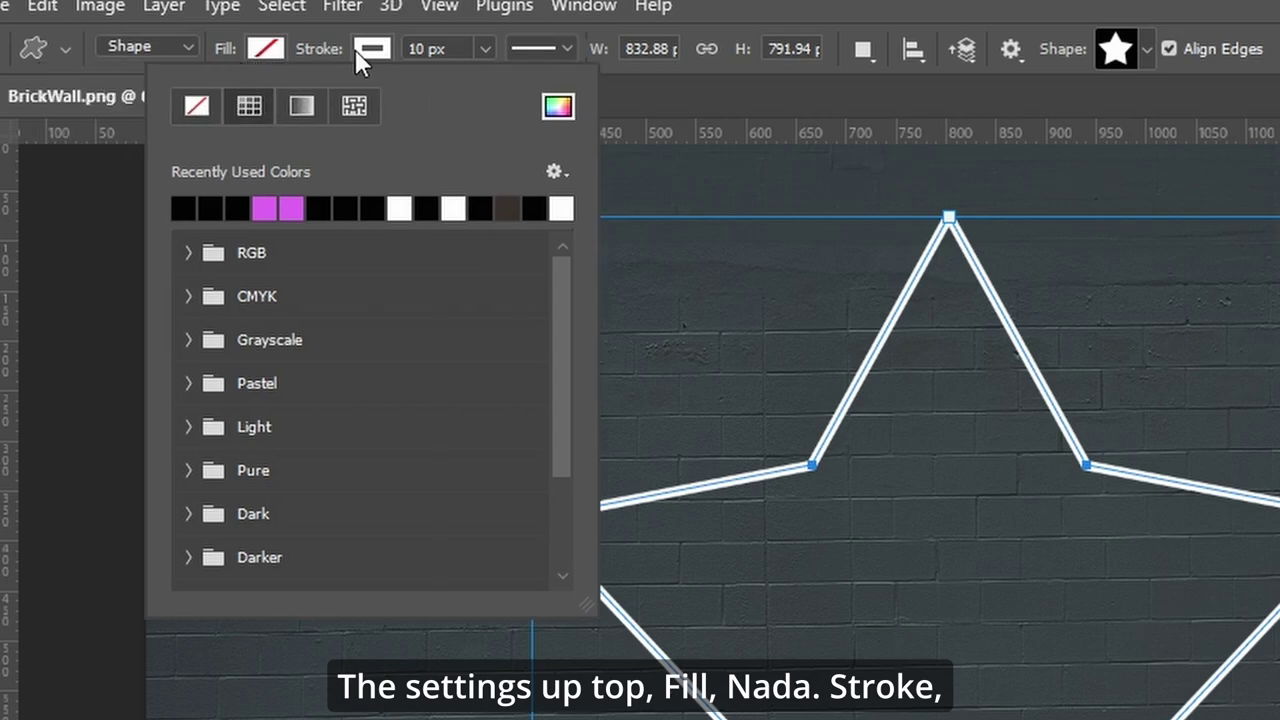
left_click(400, 207)
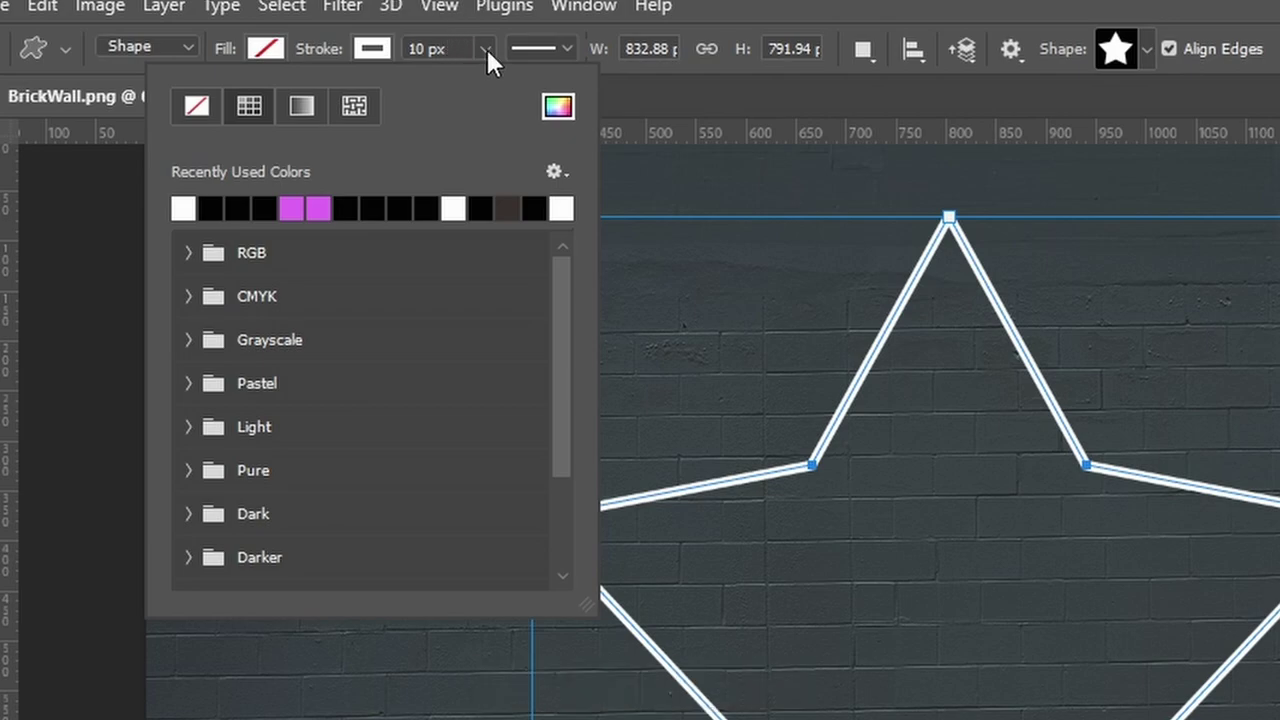
key("Escape")
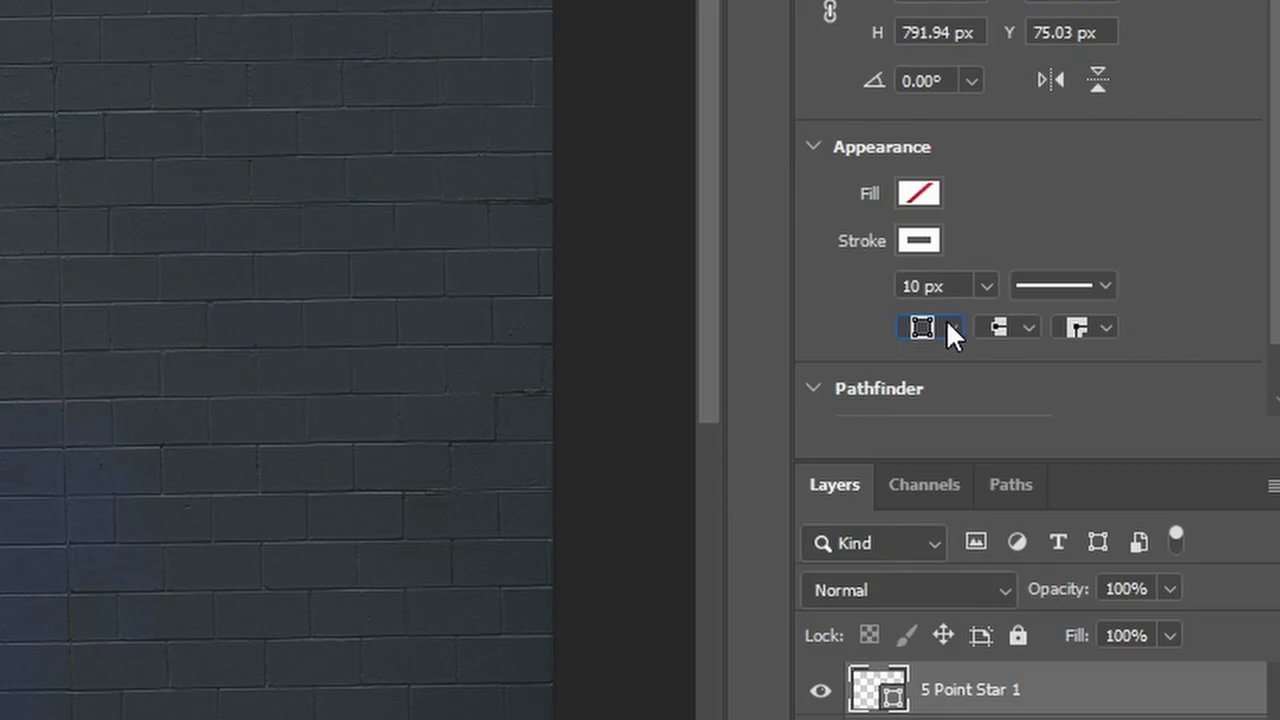
left_click(940, 327)
left_click(937, 401)
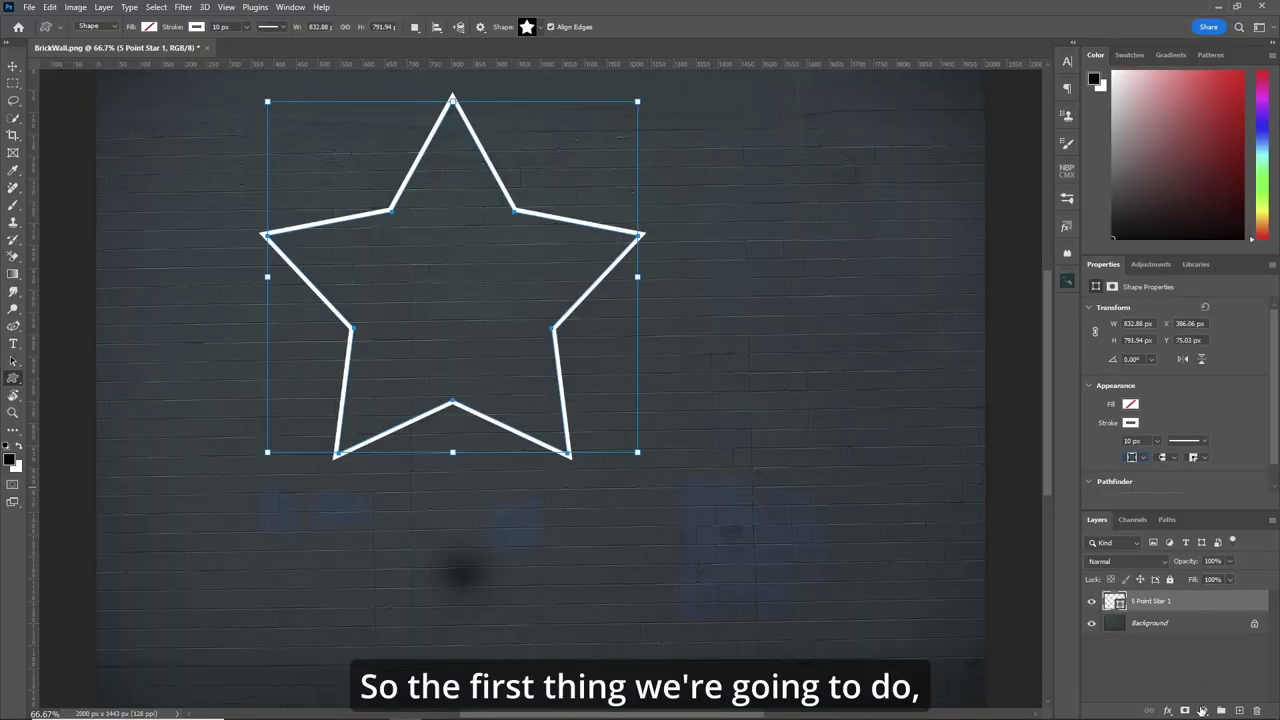
Move the star slightly down and right toward the canvas centre.
left_click(1150, 622)
key("v")
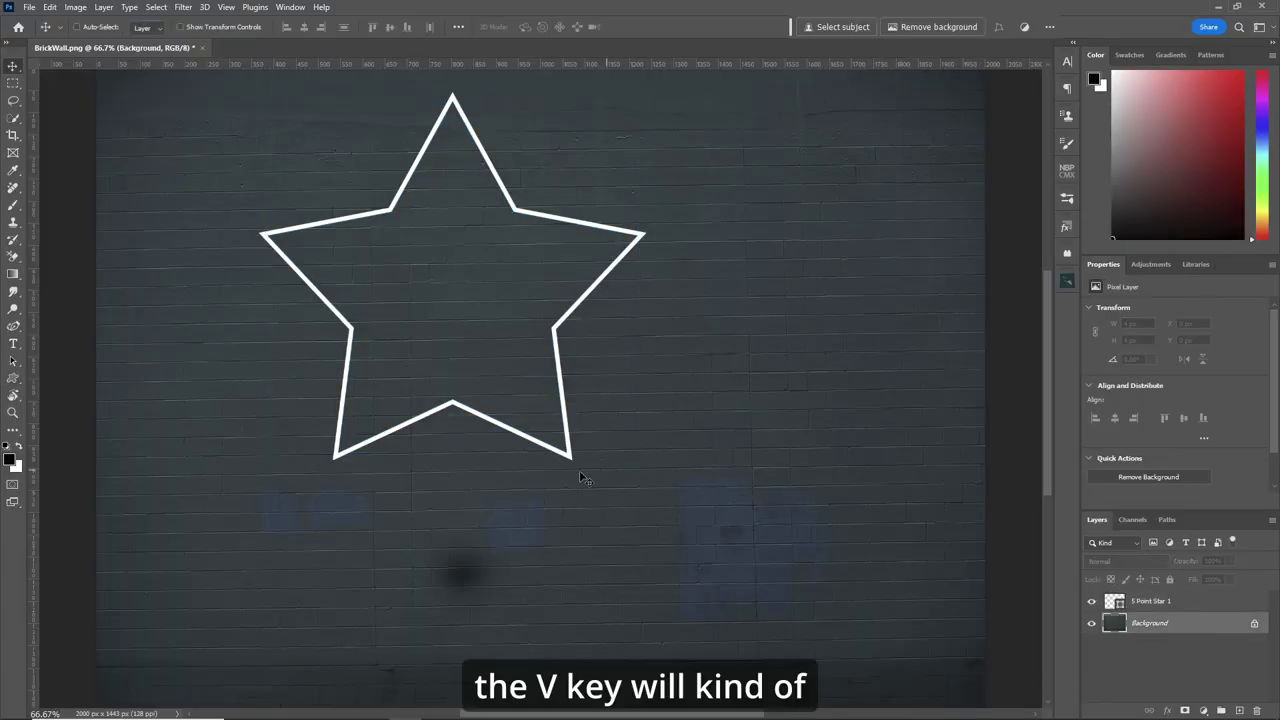
left_click_drag(573, 455, 674, 541)
Add a black Solid Color fill layer beneath the star and merge the two layers.
left_click(1203, 710)
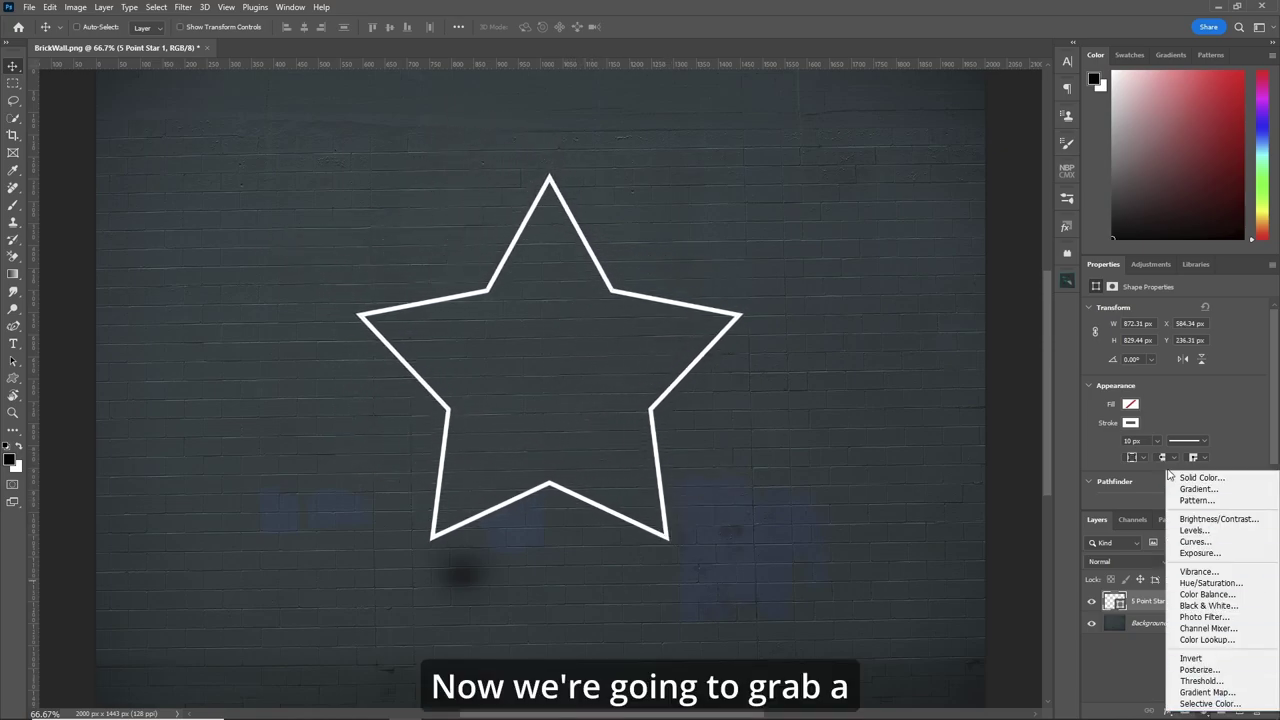
left_click(1192, 478)
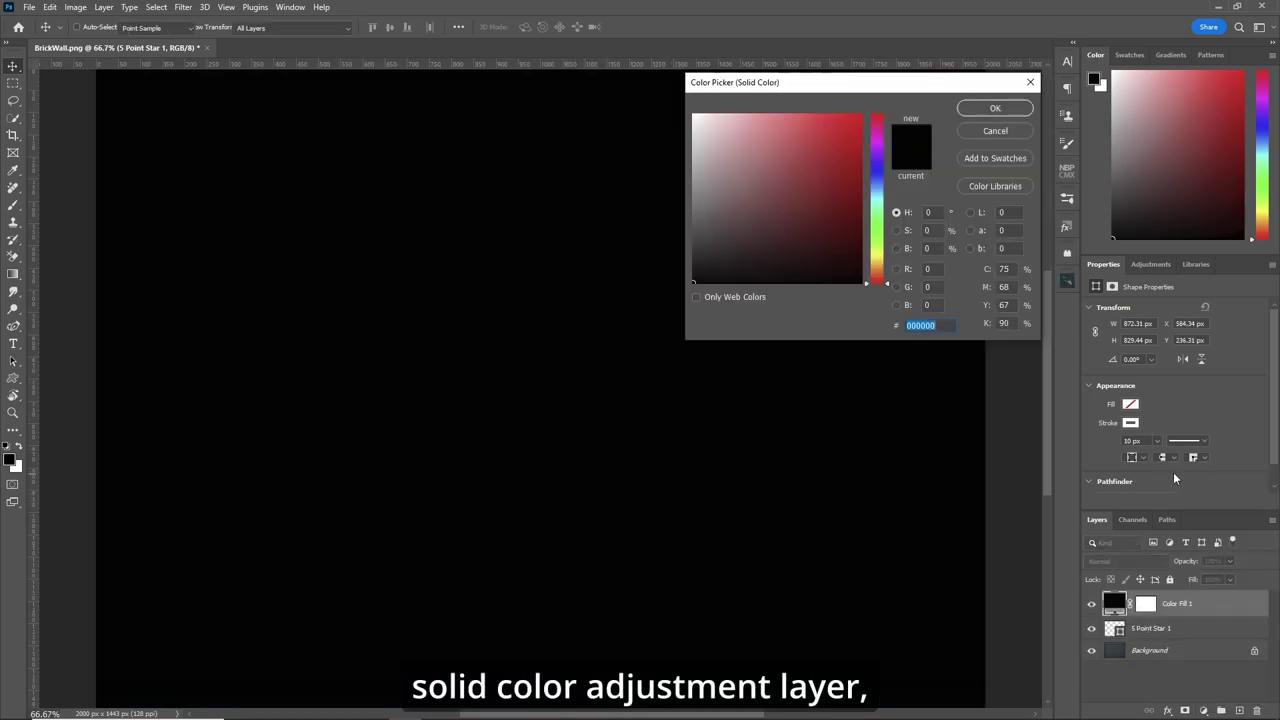
left_click(971, 109)
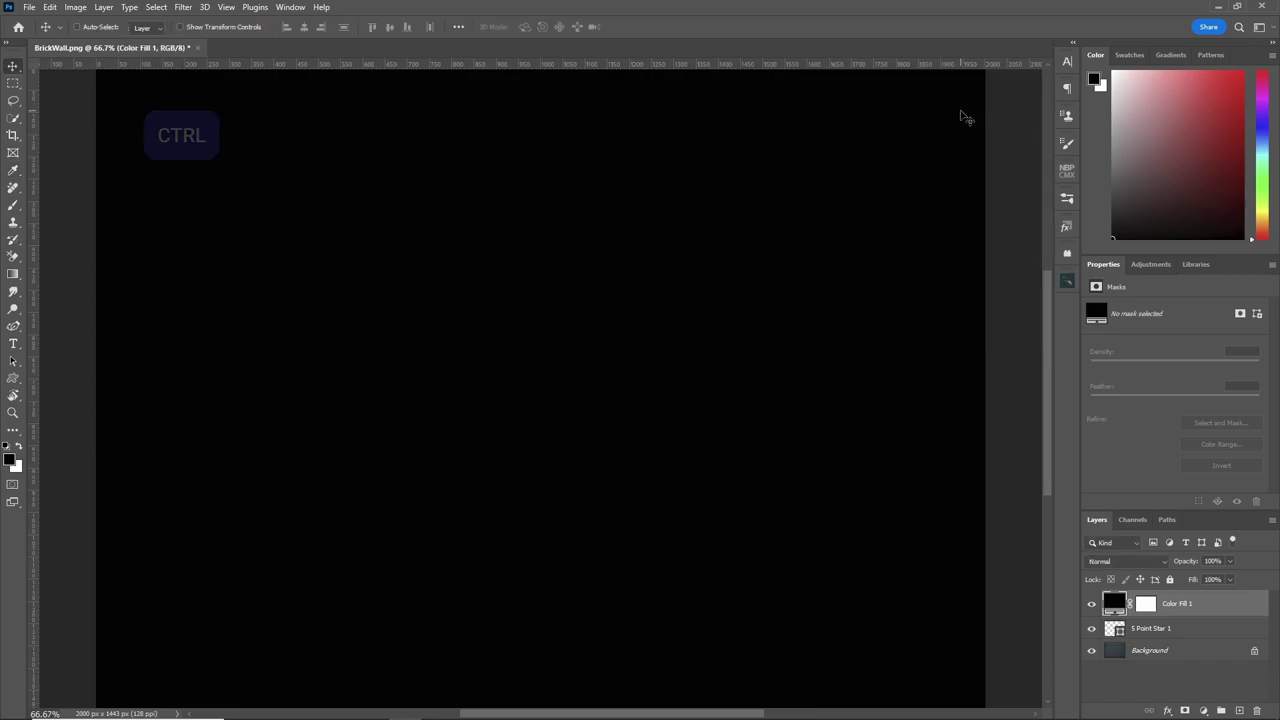
key("ctrl+bracketleft")
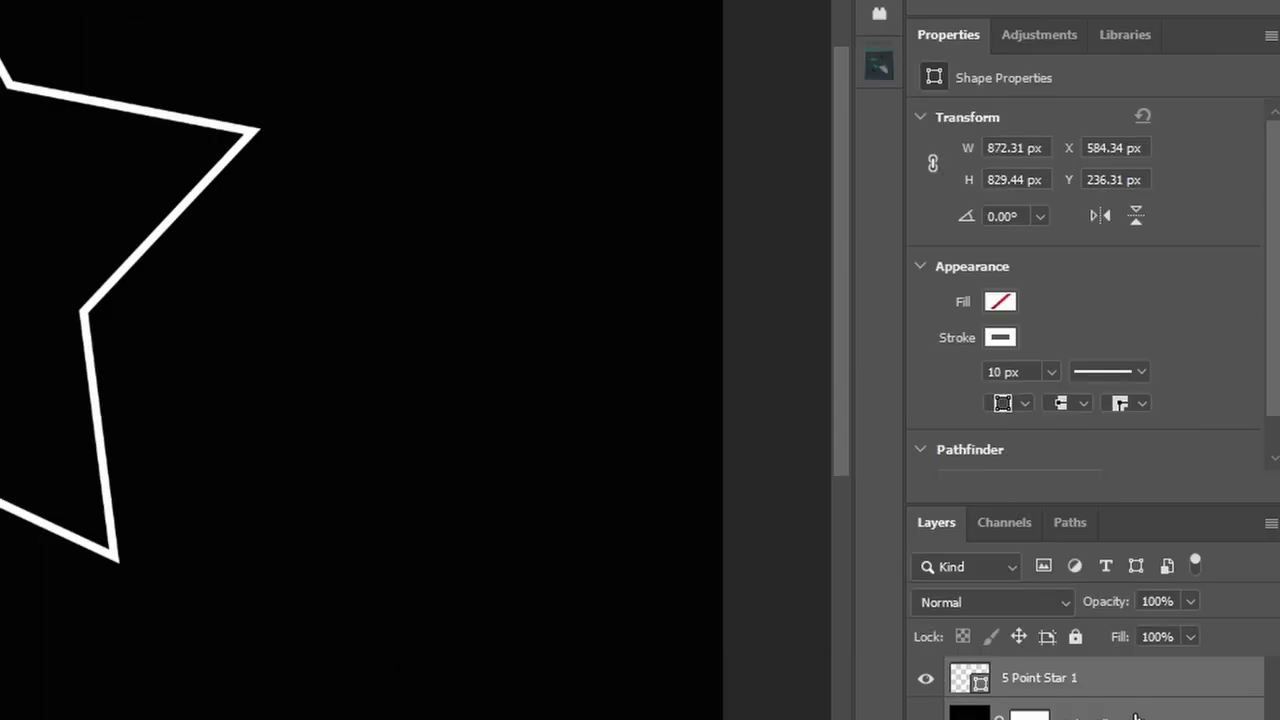
right_click(1168, 588)
left_click(1226, 476)
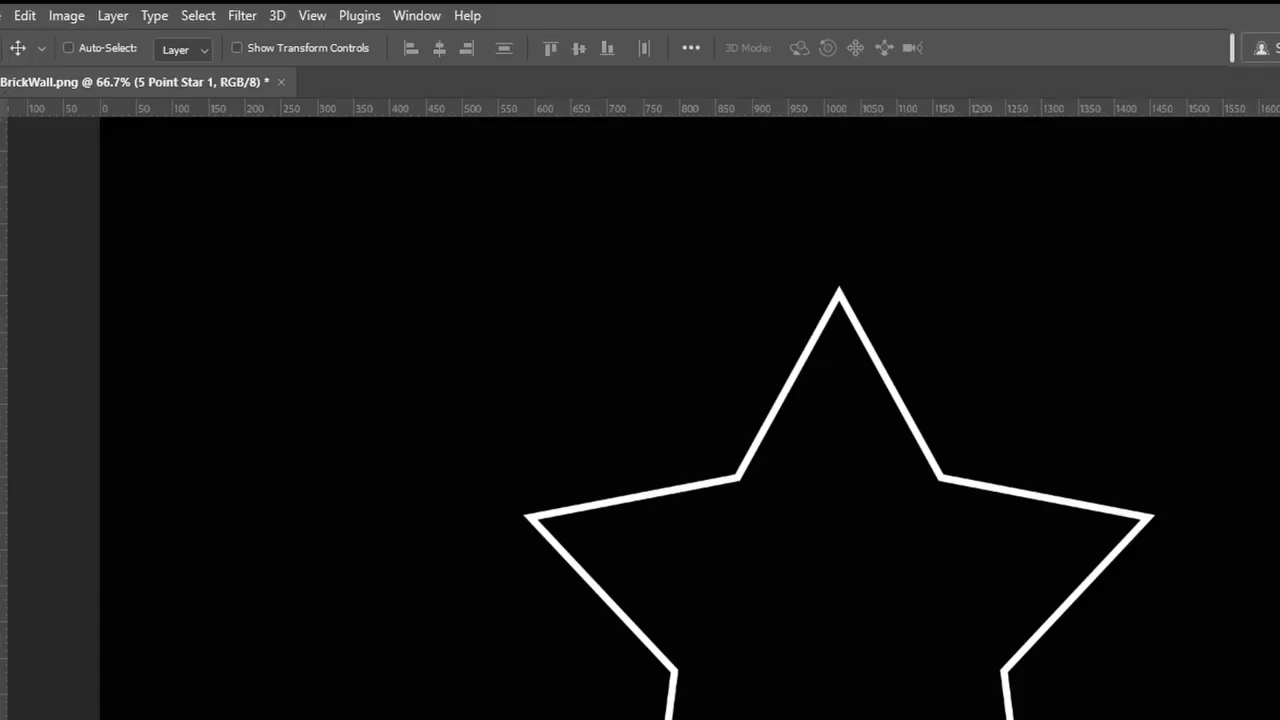
Send the merged star layer to Luminar Neo through the Filter menu and switch to Edit.
left_click(240, 16)
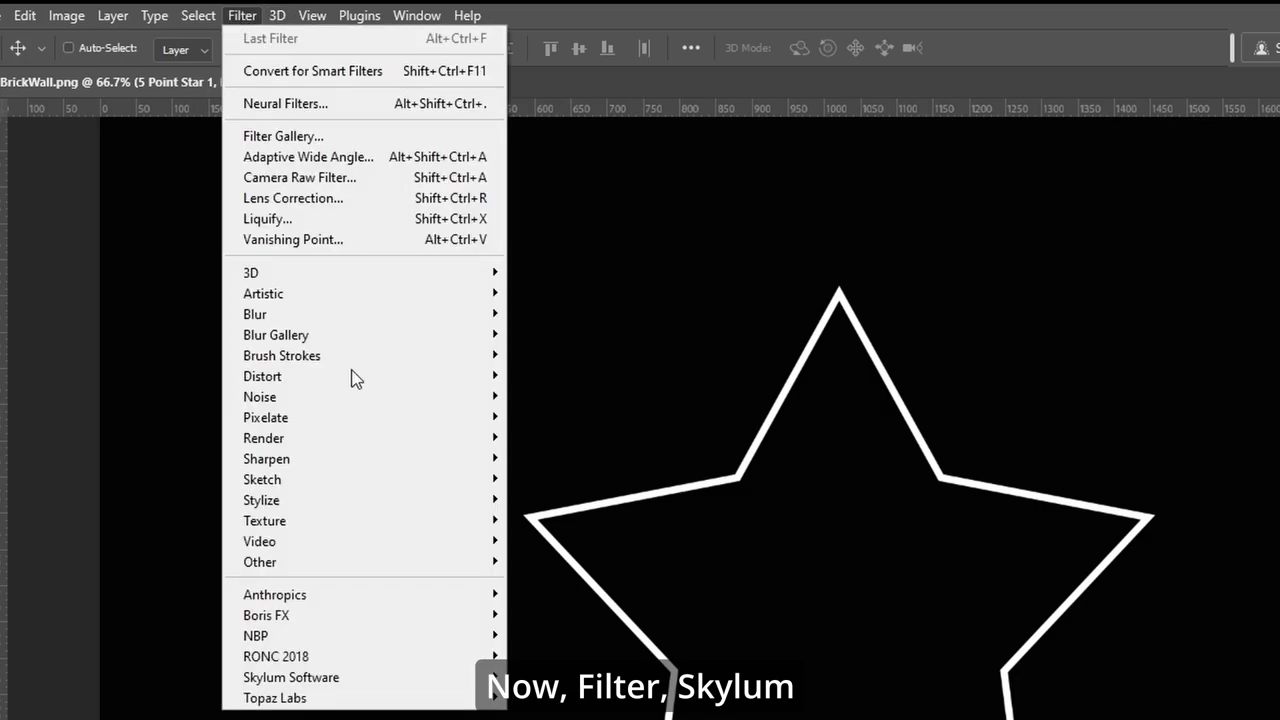
mouse_move(462, 677)
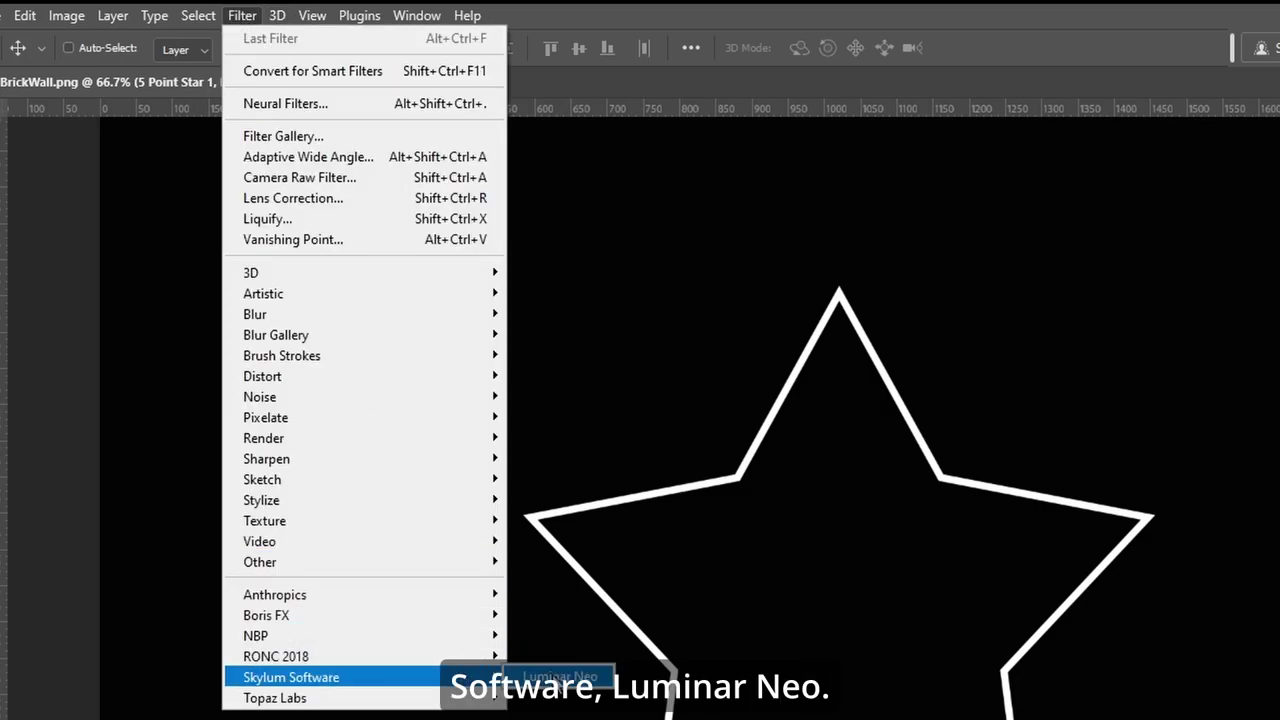
left_click(560, 678)
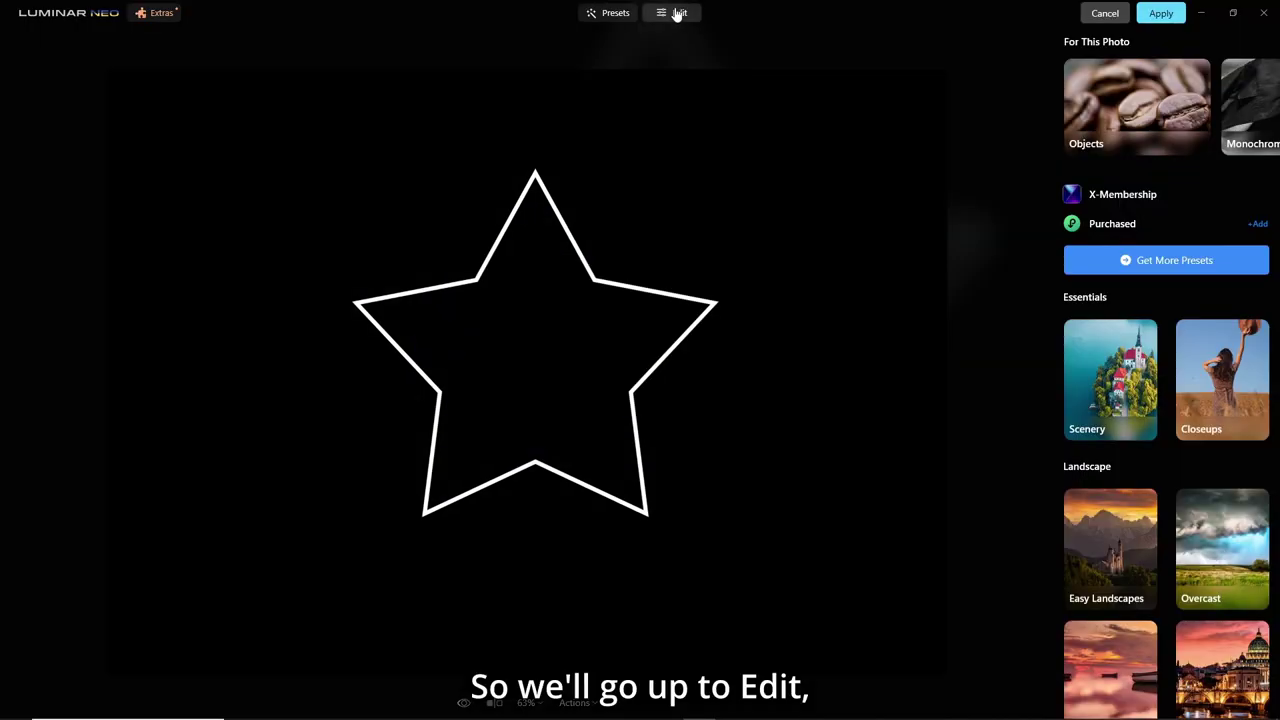
left_click(677, 13)
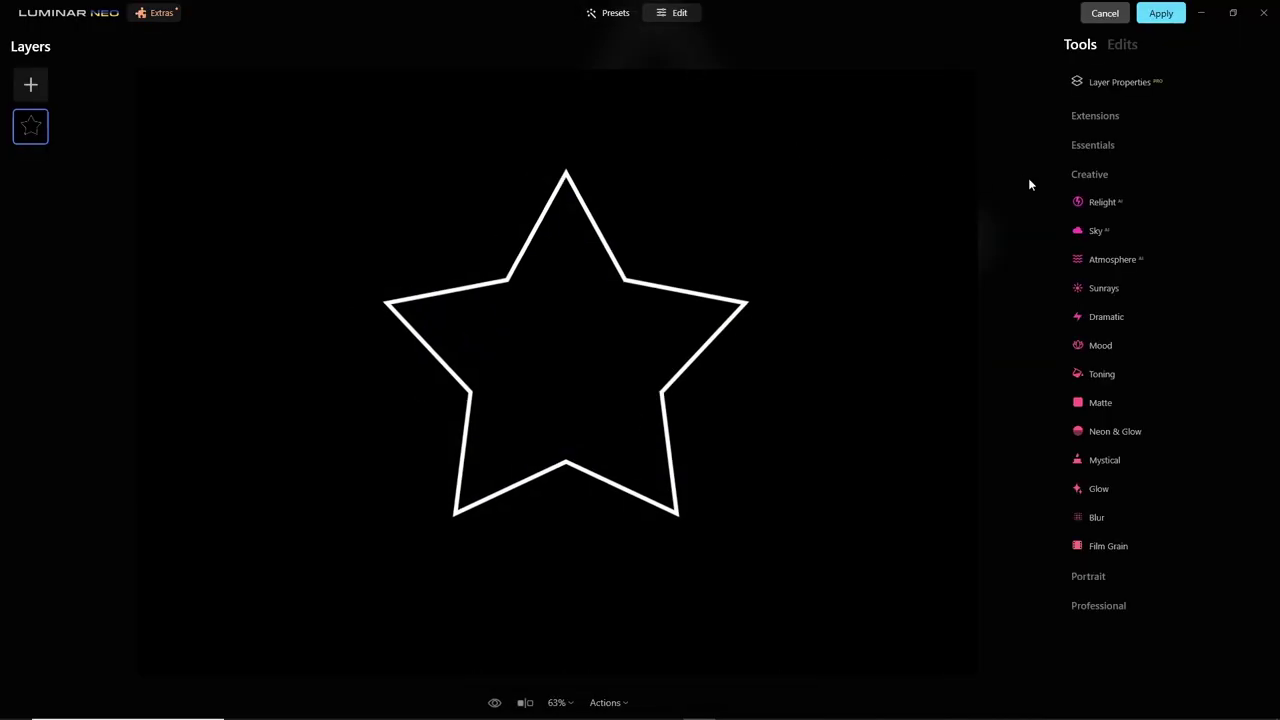
Apply Neon & Glow with Amount 50 and Indent -5, then return the result to Photoshop.
left_click(1078, 433)
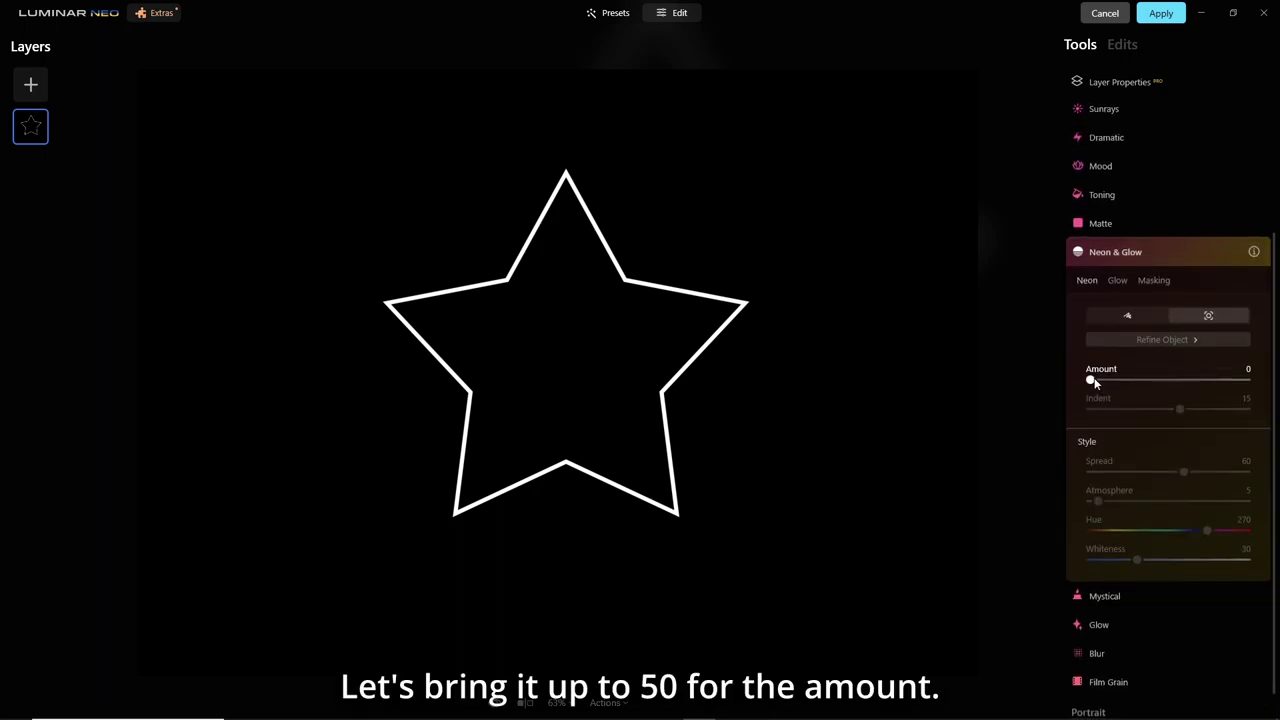
left_click_drag(1091, 381, 1154, 381)
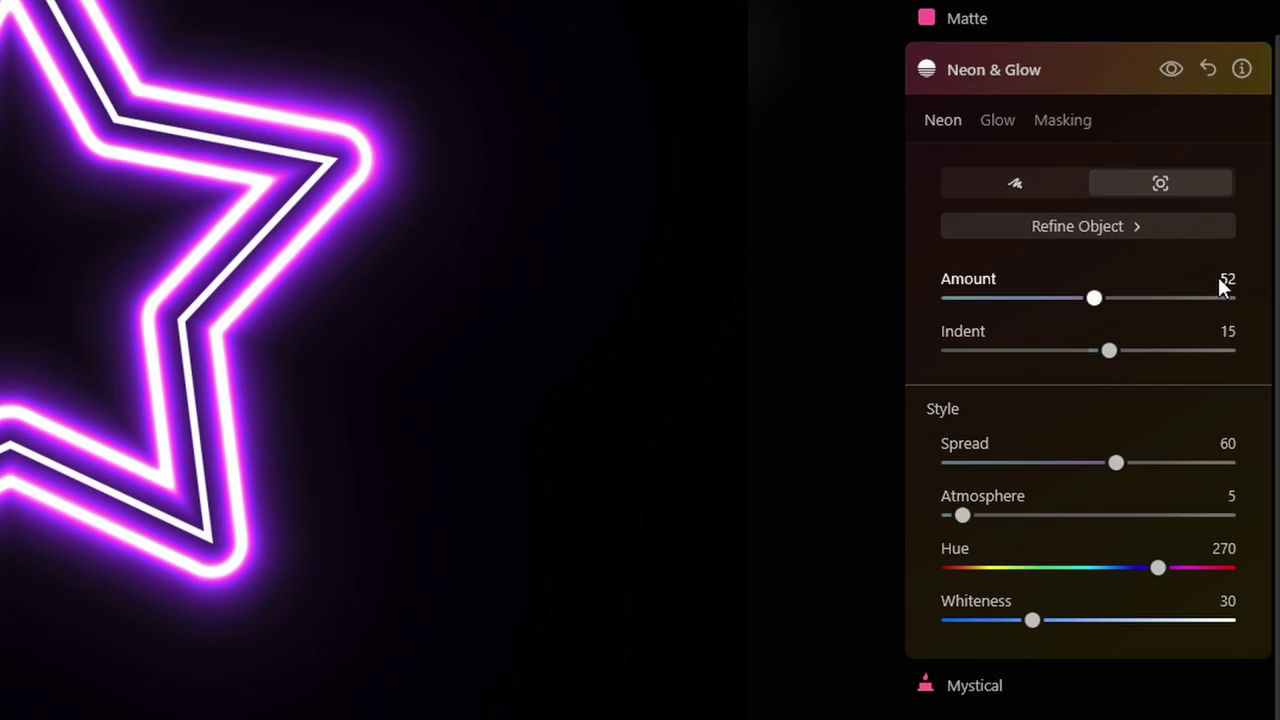
left_click(1224, 278)
type("50")
key("Return")
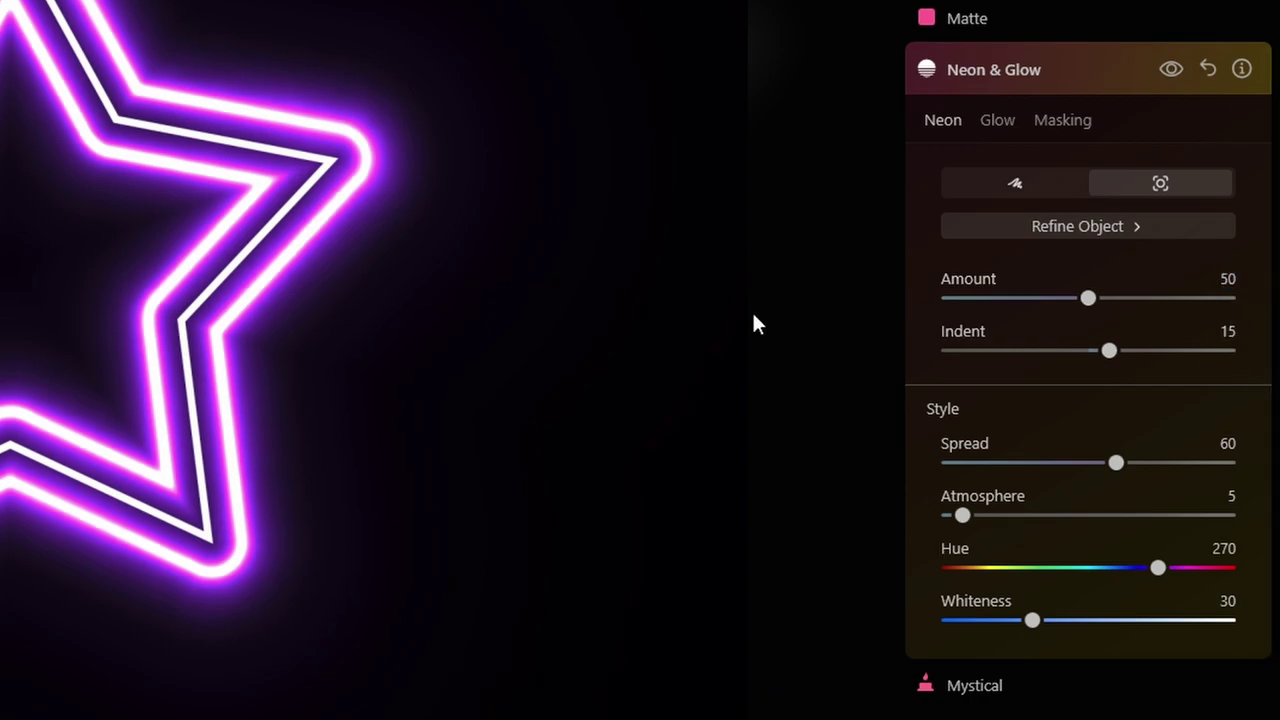
left_click(1226, 330)
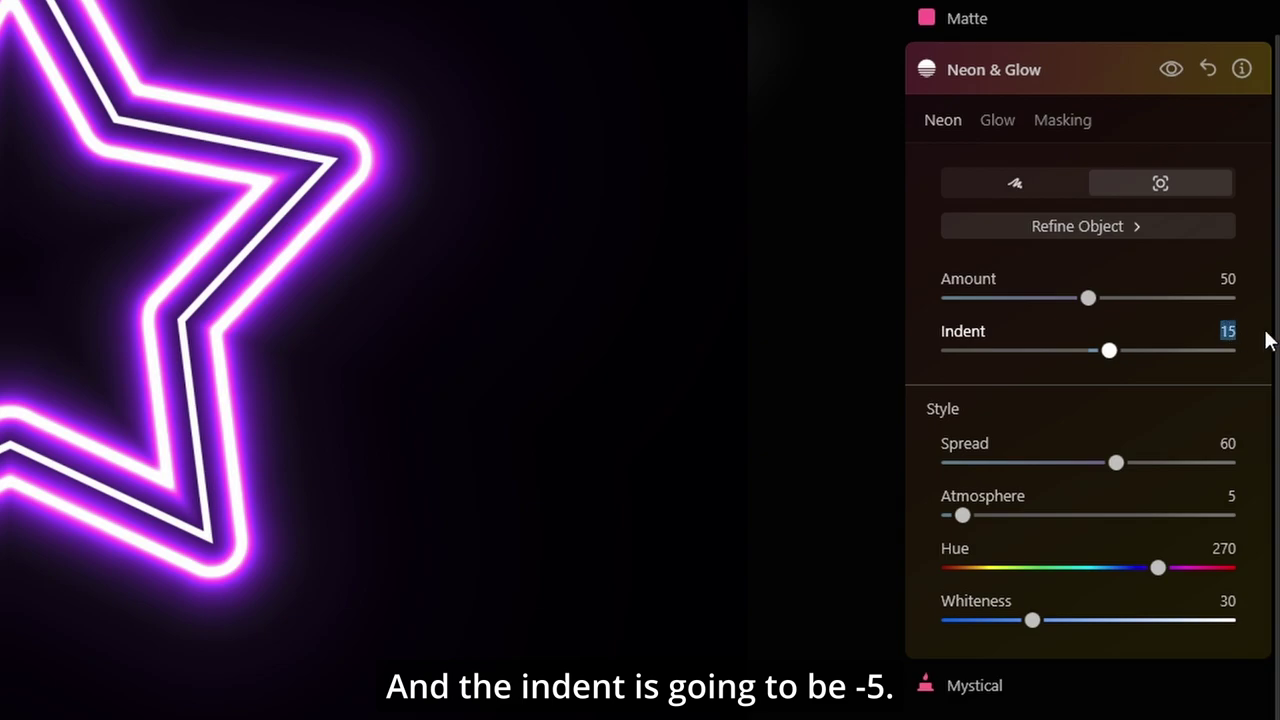
type("-")
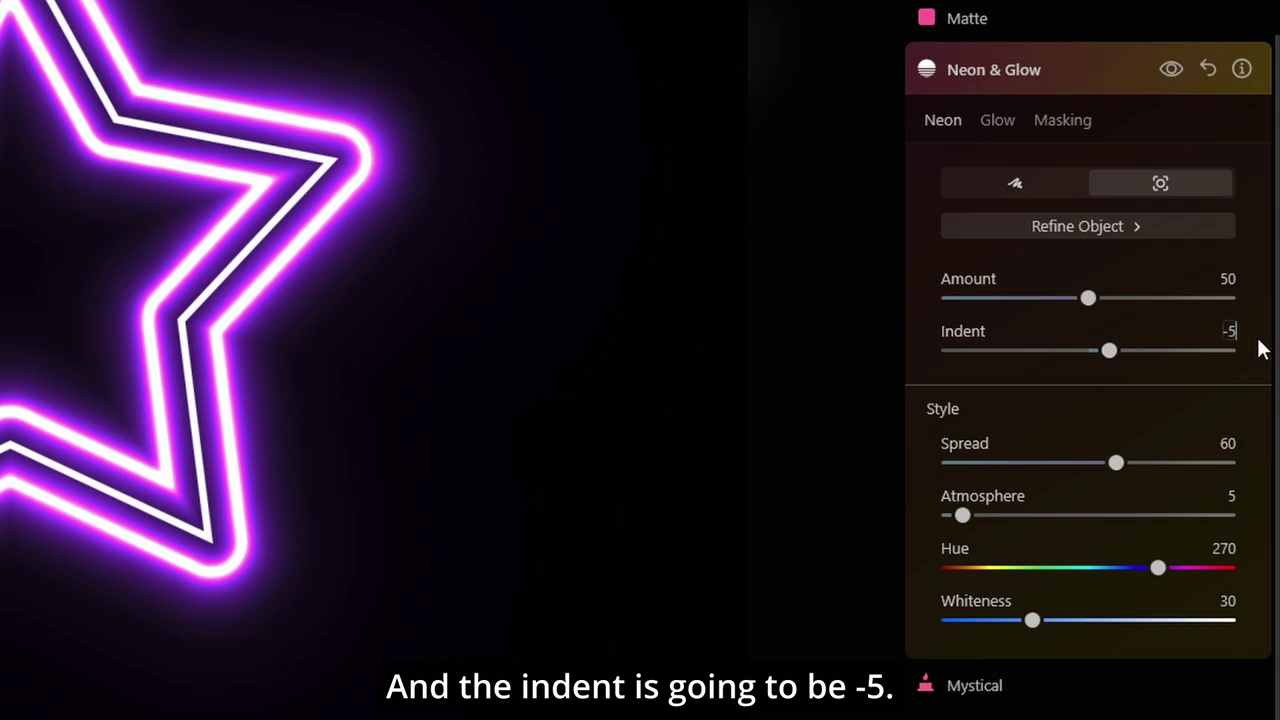
key("Return")
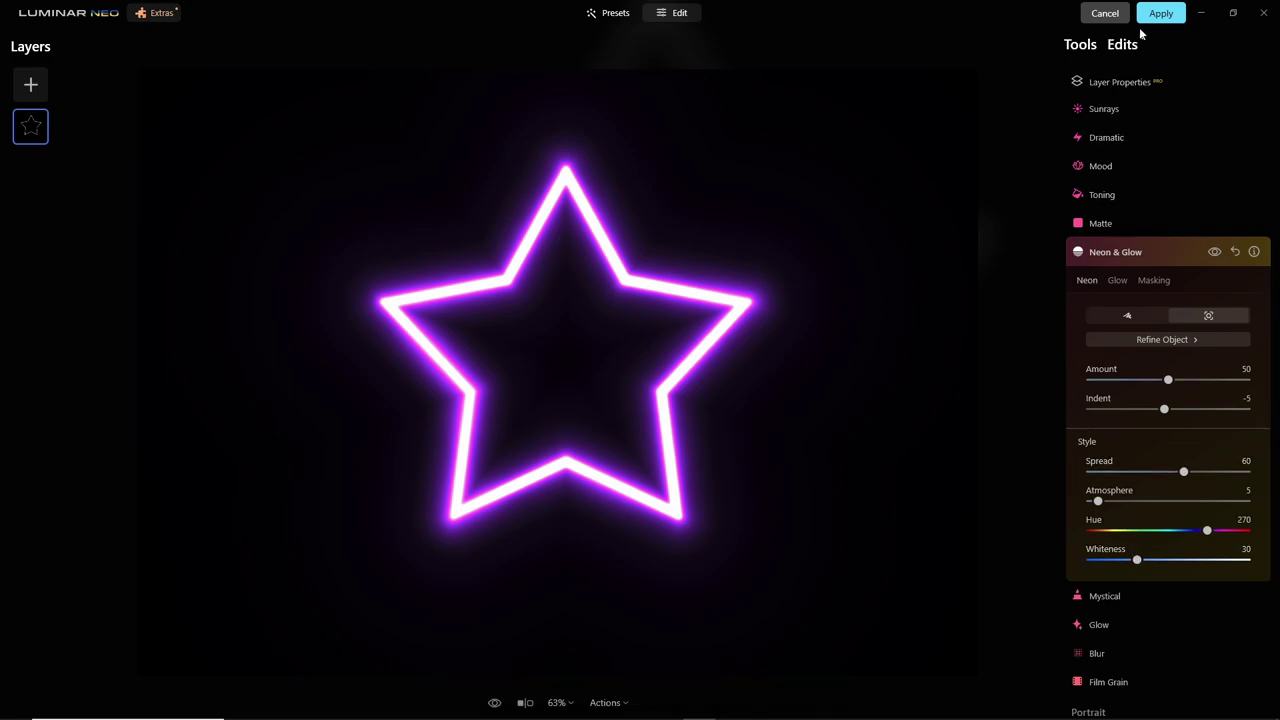
left_click(1159, 14)
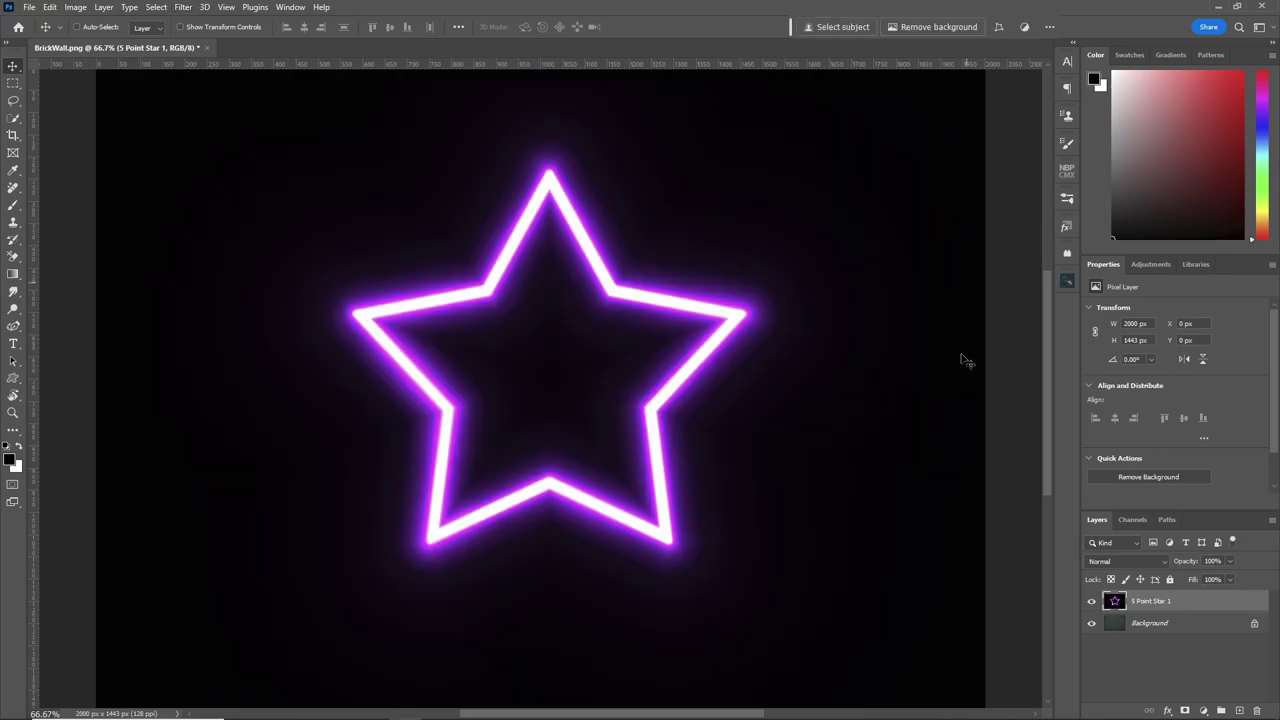
Set the neon star layer's blend mode to Screen.
left_click(1162, 563)
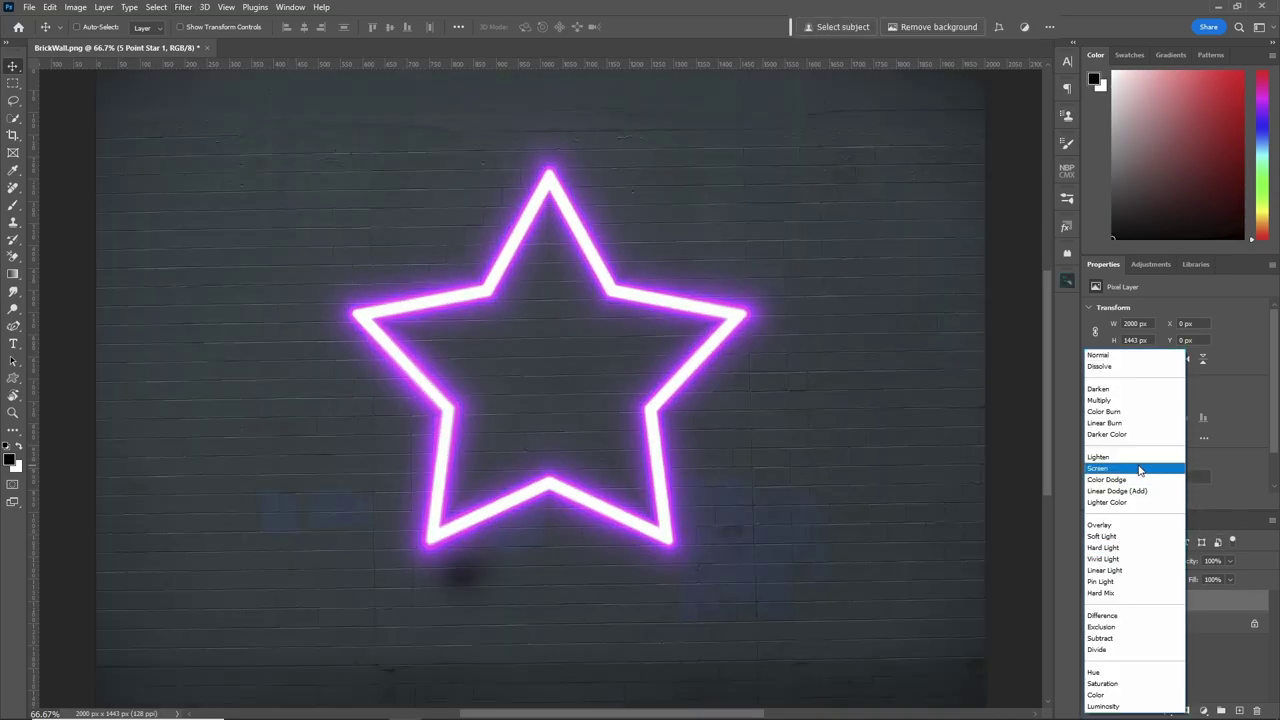
left_click(1137, 473)
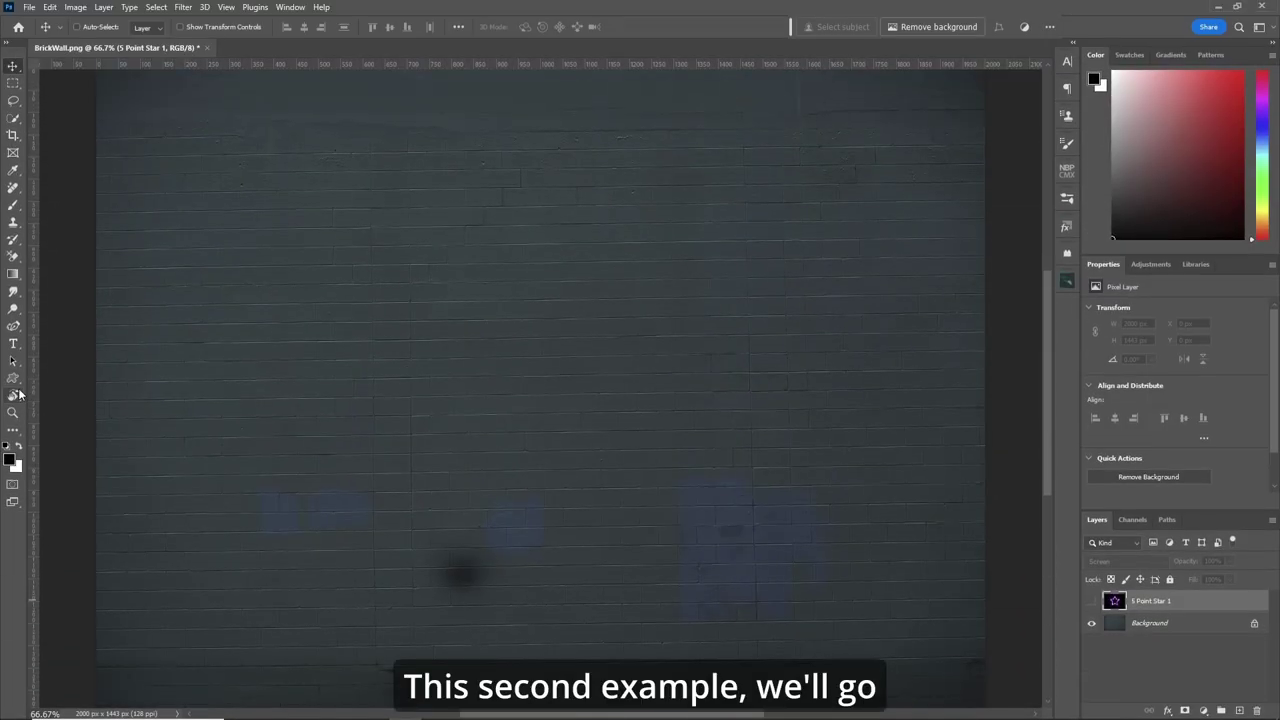
Draw a Heart custom shape with white outline on the wall and shift it toward the centre.
left_click(13, 378)
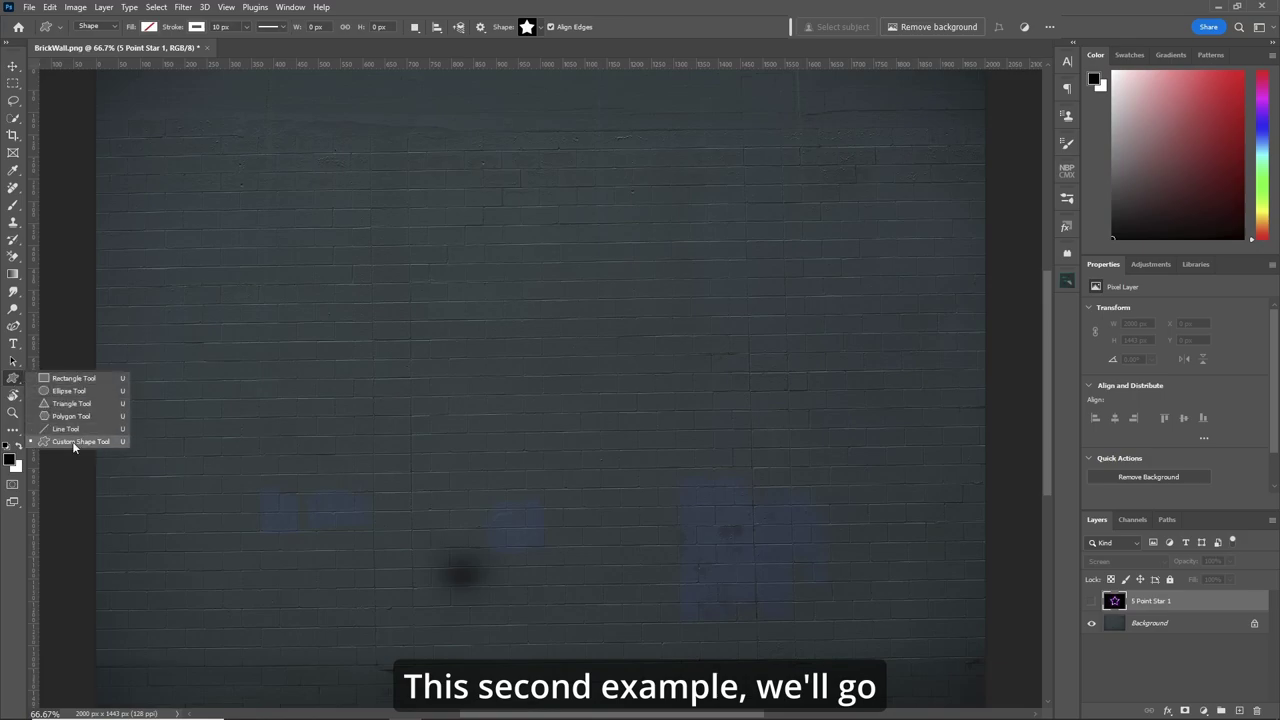
left_click(72, 441)
left_click(541, 28)
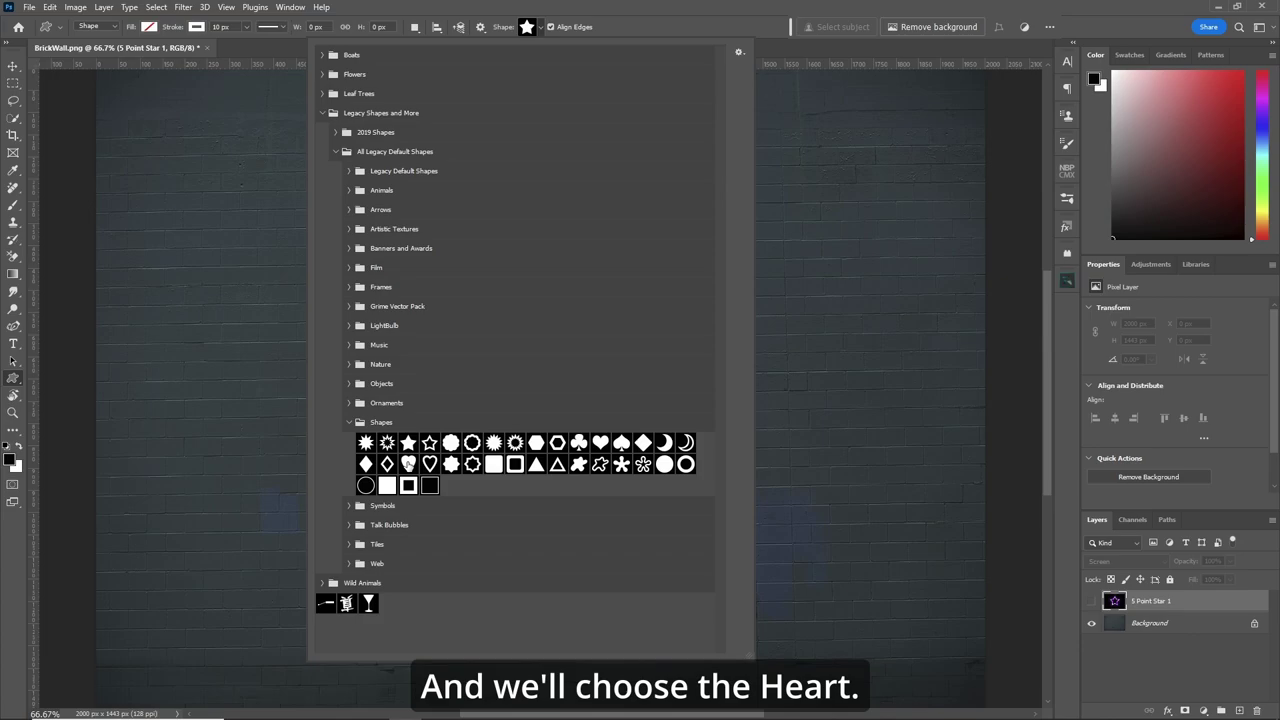
double_click(409, 464)
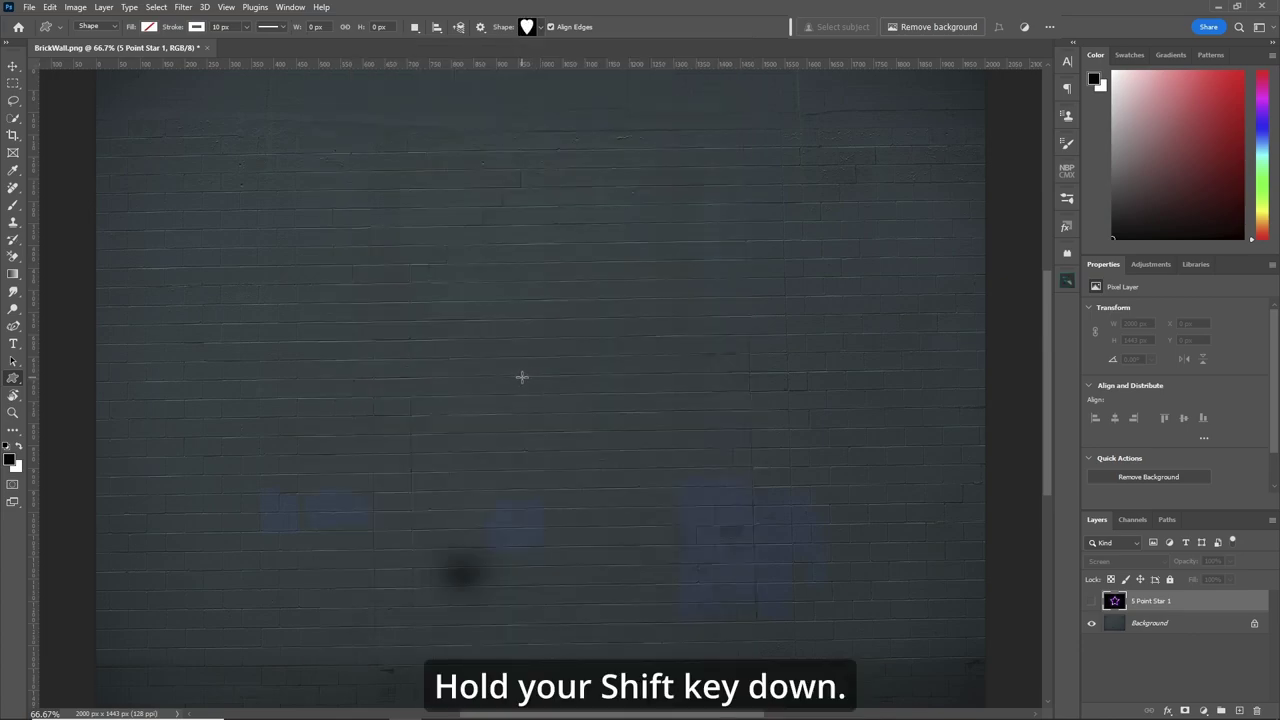
left_click_drag(491, 346, 654, 500)
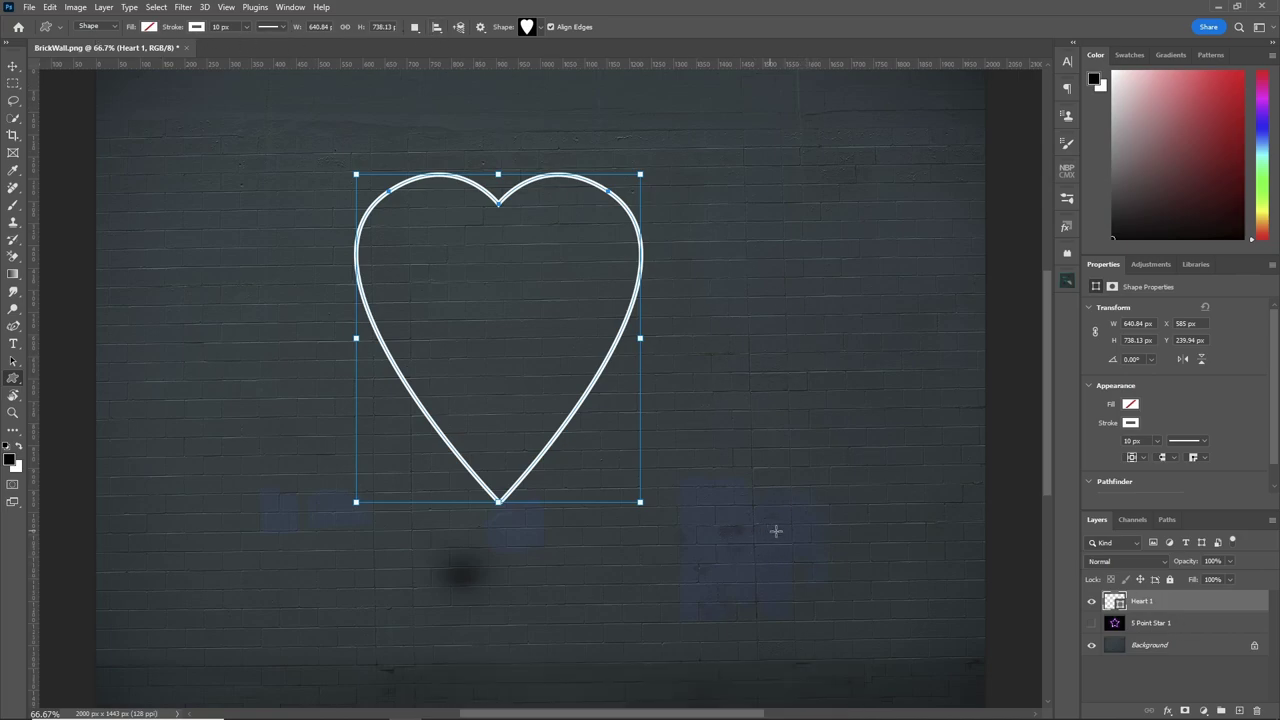
key("v")
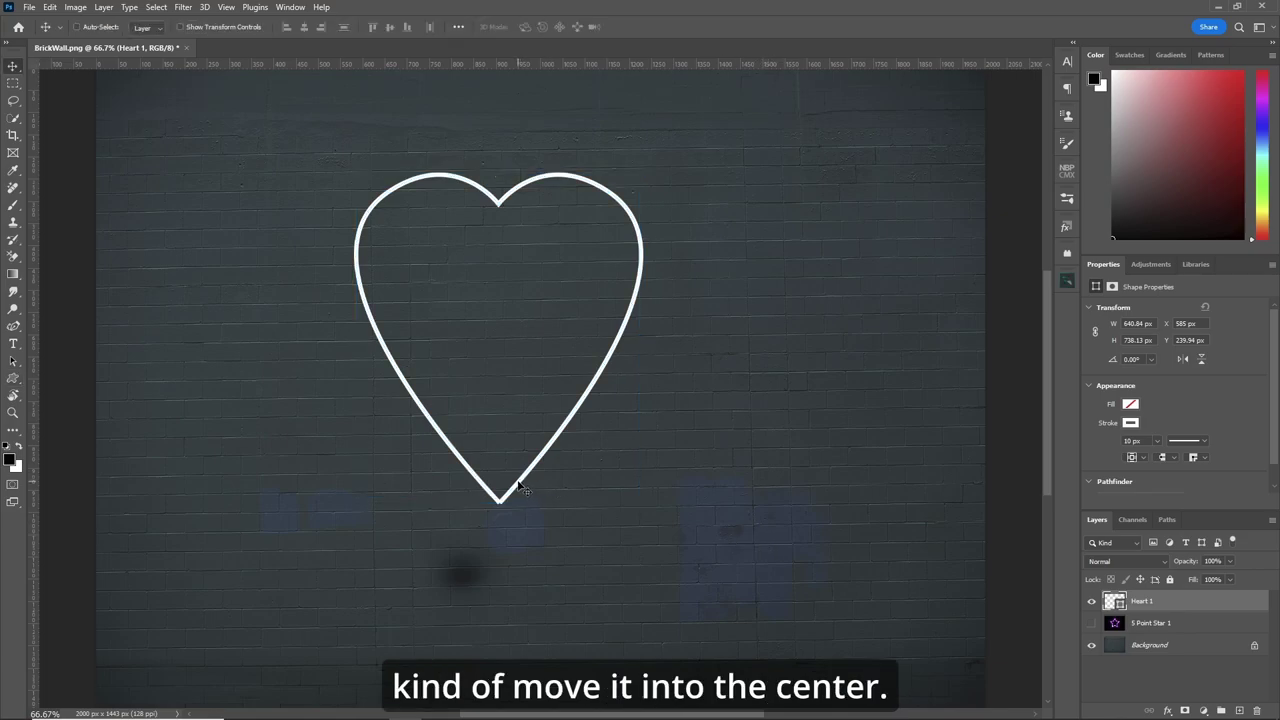
left_click_drag(519, 487, 585, 535)
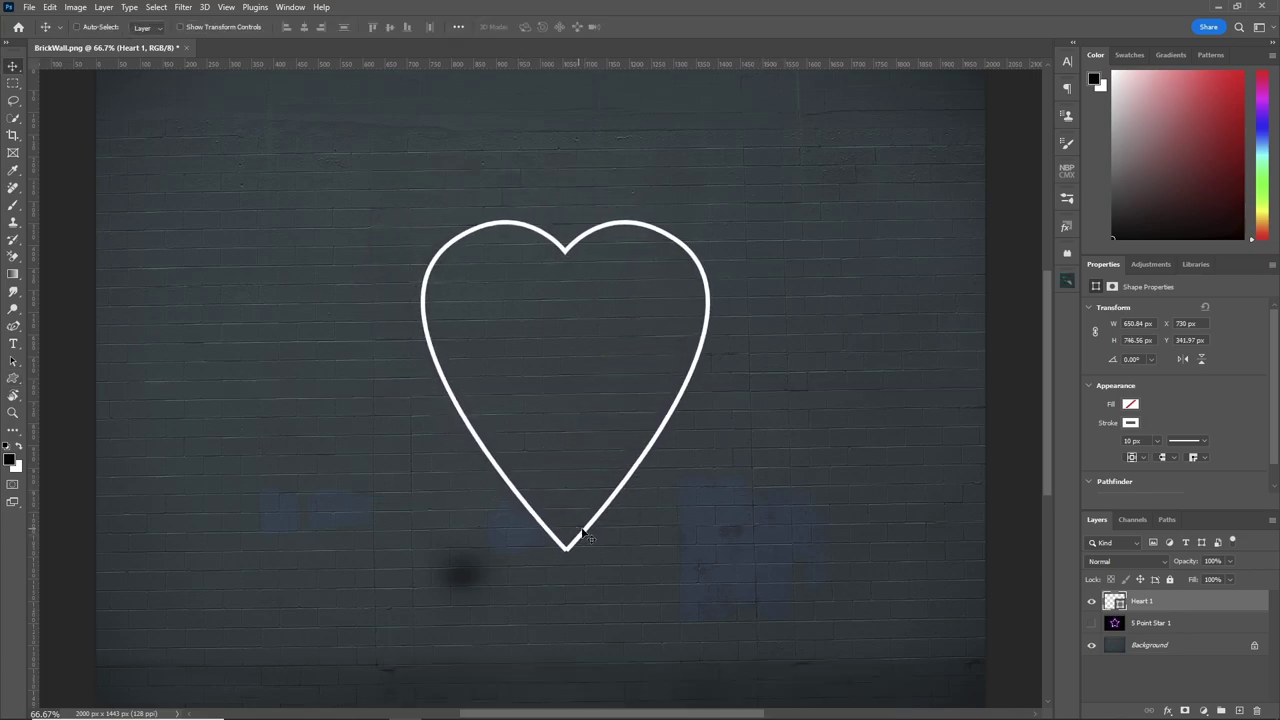
Add a black Solid Color fill below Heart 1 and merge them into one layer.
left_click(1203, 710)
left_click(1190, 478)
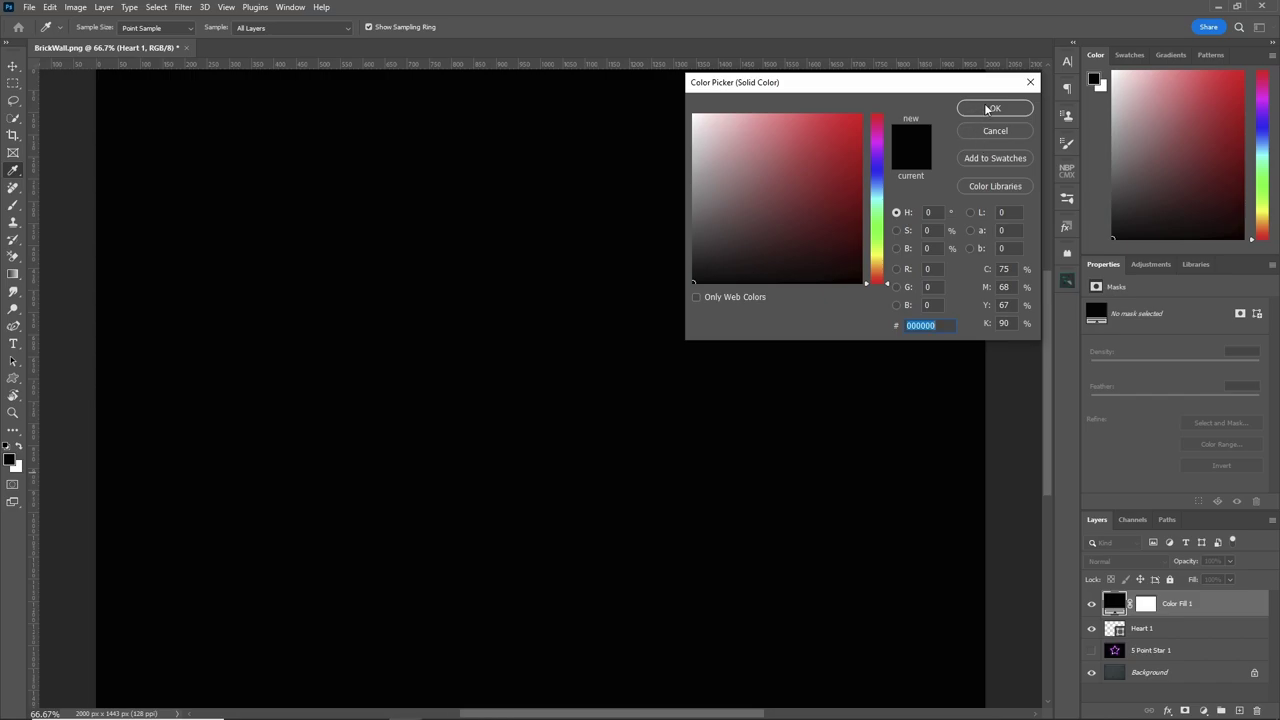
left_click(995, 110)
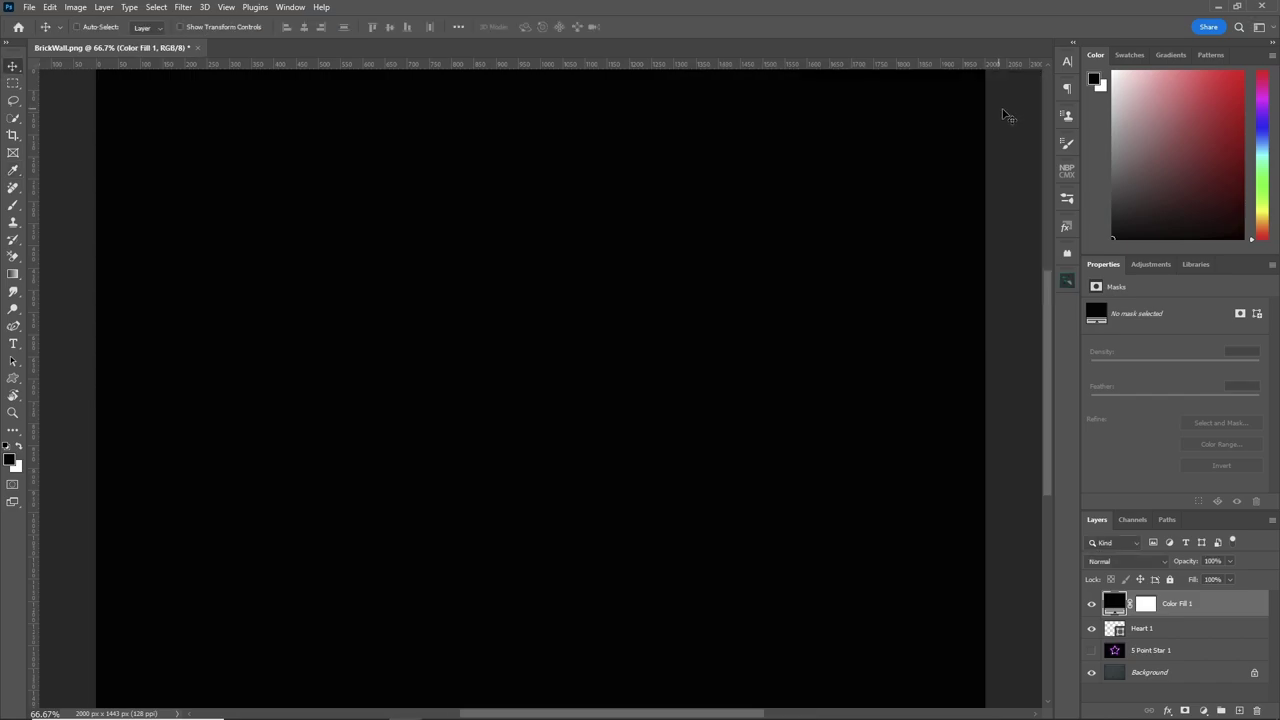
key("ctrl+bracketleft")
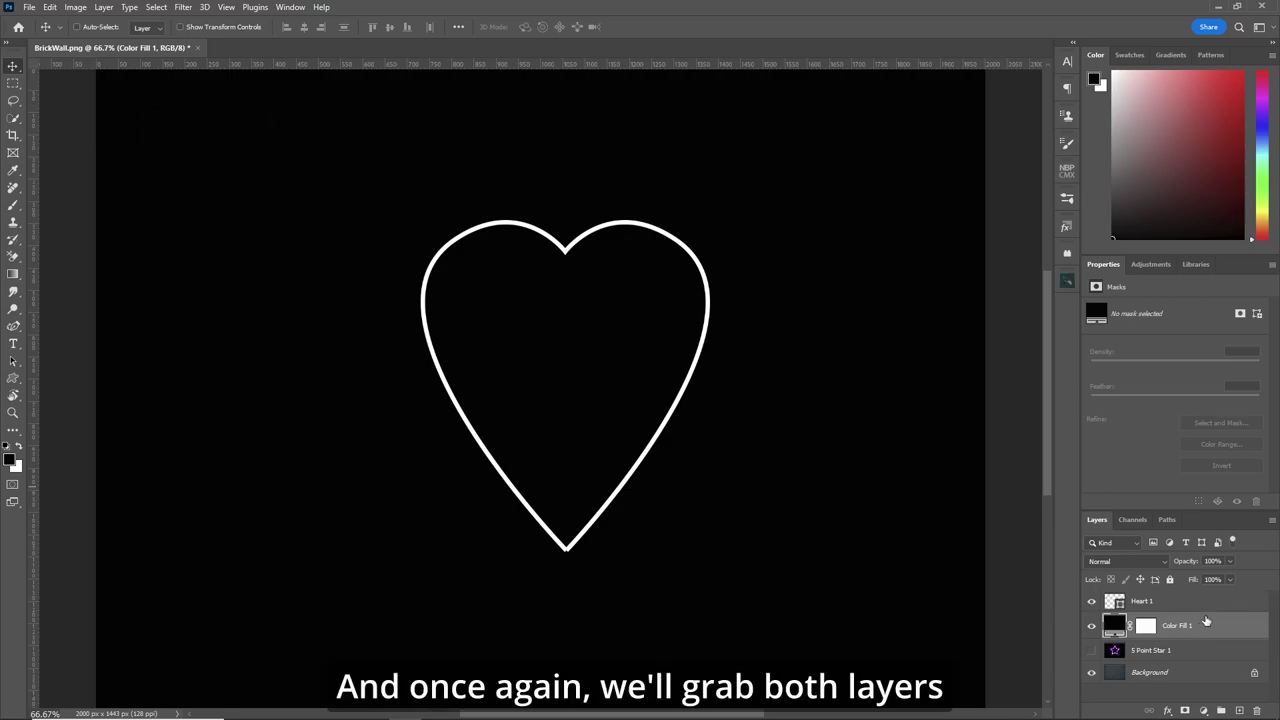
left_click(1200, 601, "shift")
right_click(1213, 624)
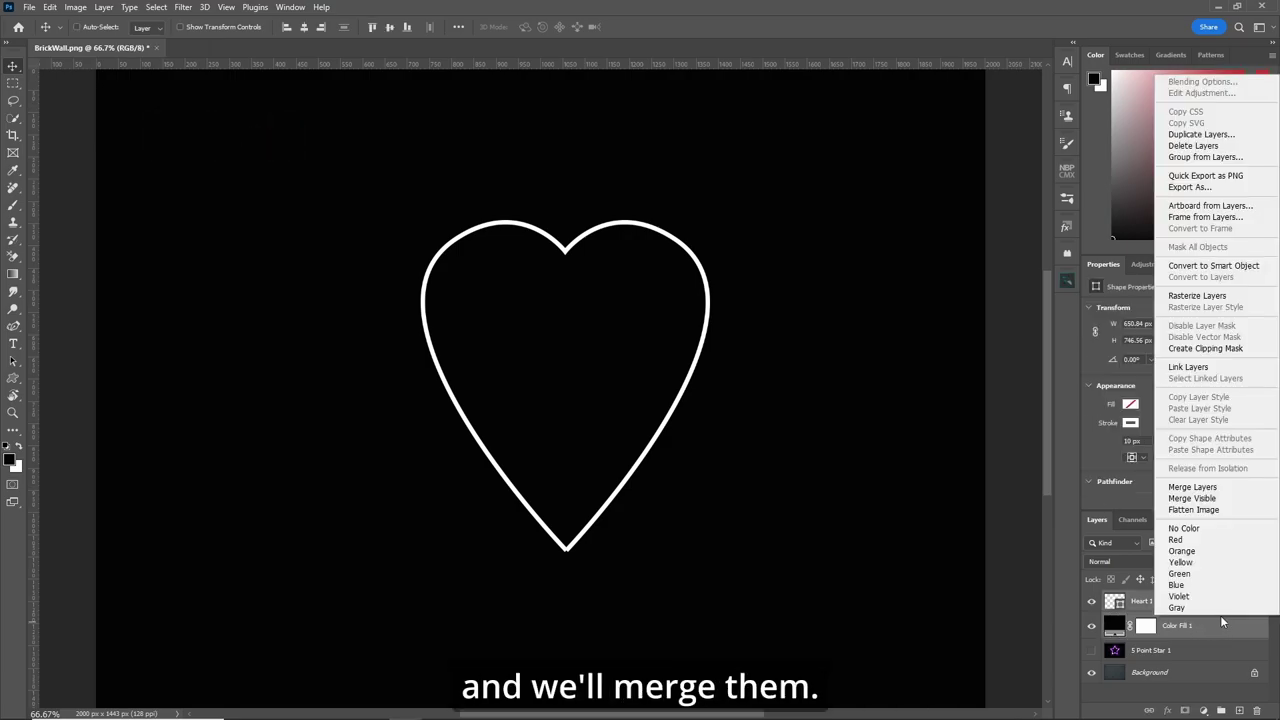
left_click(1192, 487)
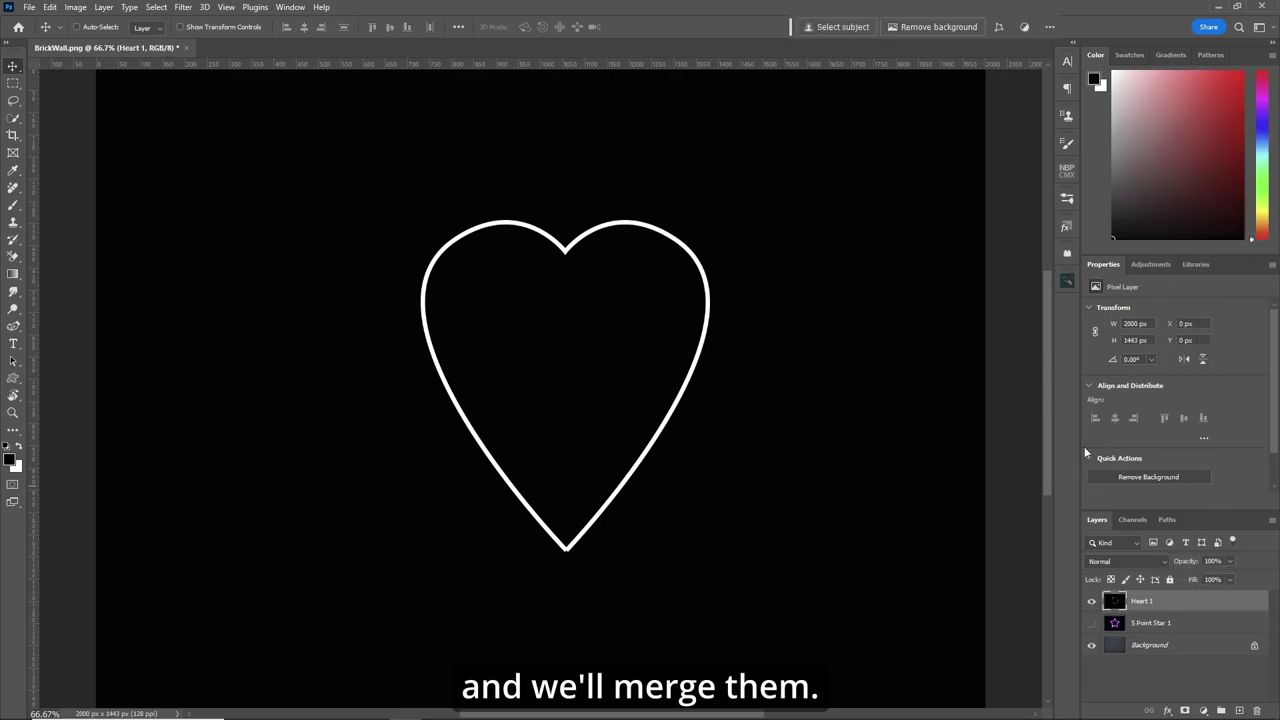
left_click(183, 10)
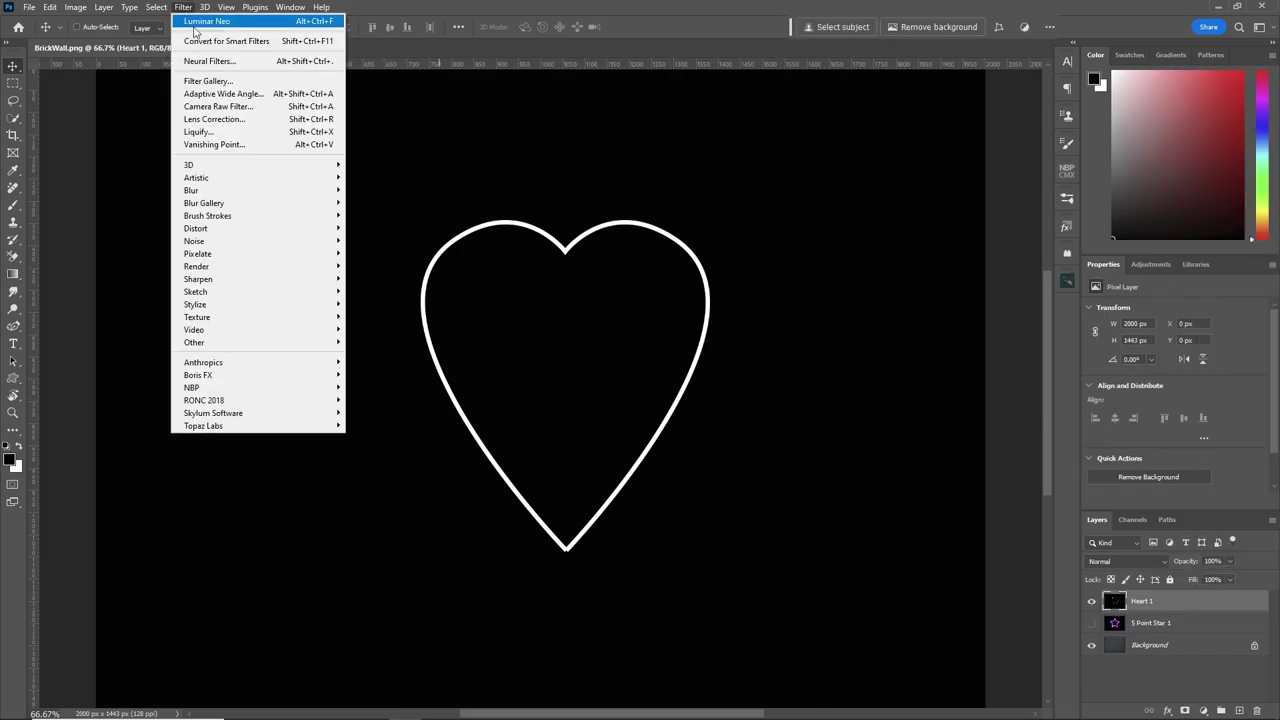
Send the merged heart layer to Luminar Neo and switch to its Edit tools.
mouse_move(330, 414)
left_click(378, 413)
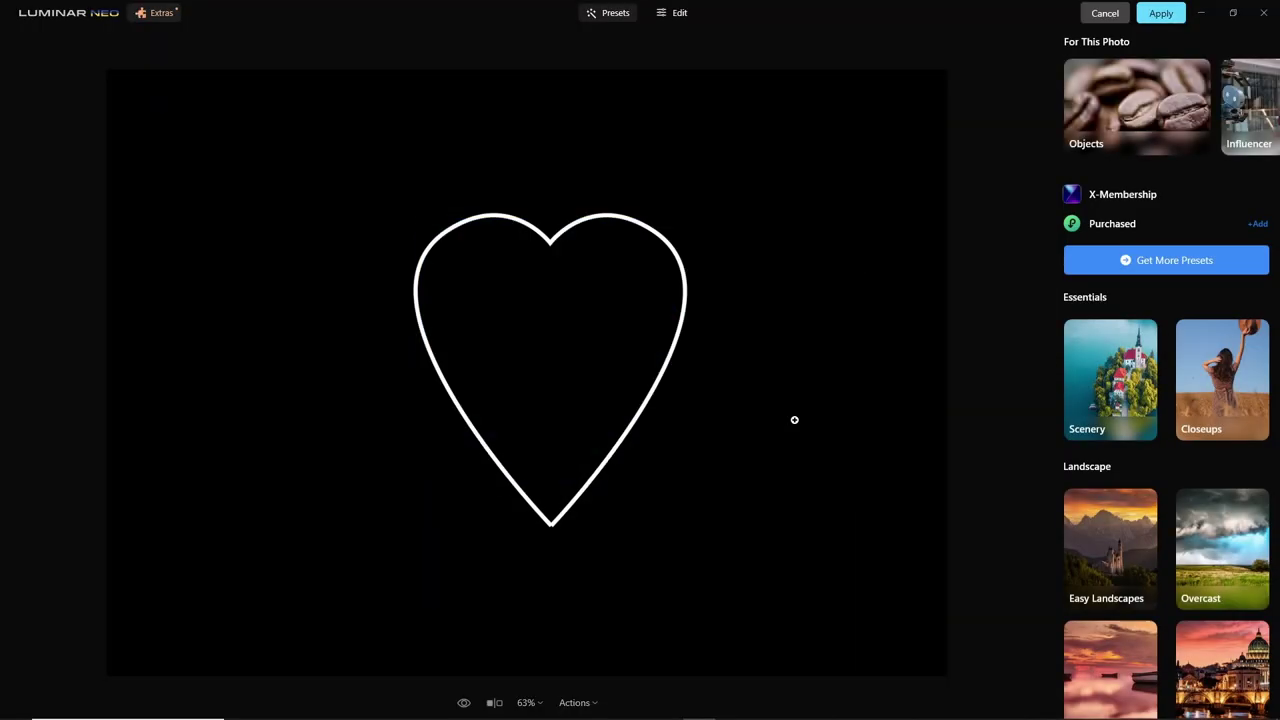
left_click(679, 14)
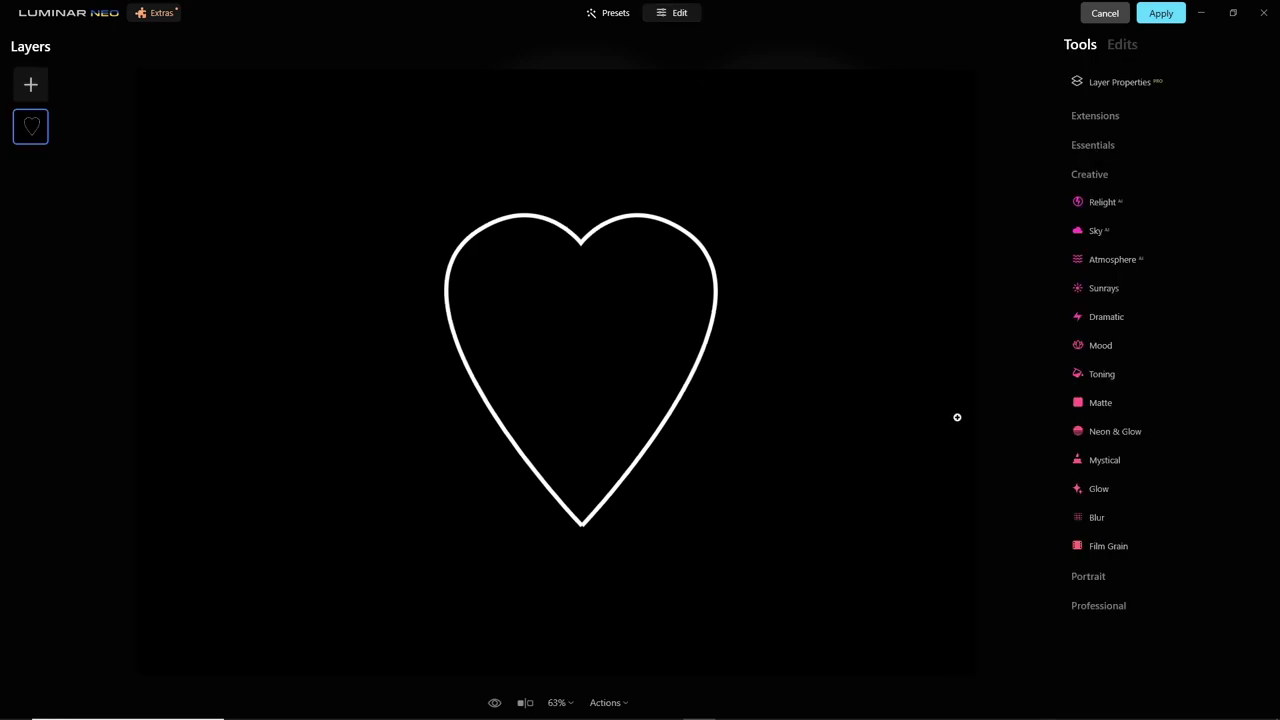
Apply Neon & Glow to the heart with Amount 50, Hue 360 and Indent 11.
left_click(1108, 431)
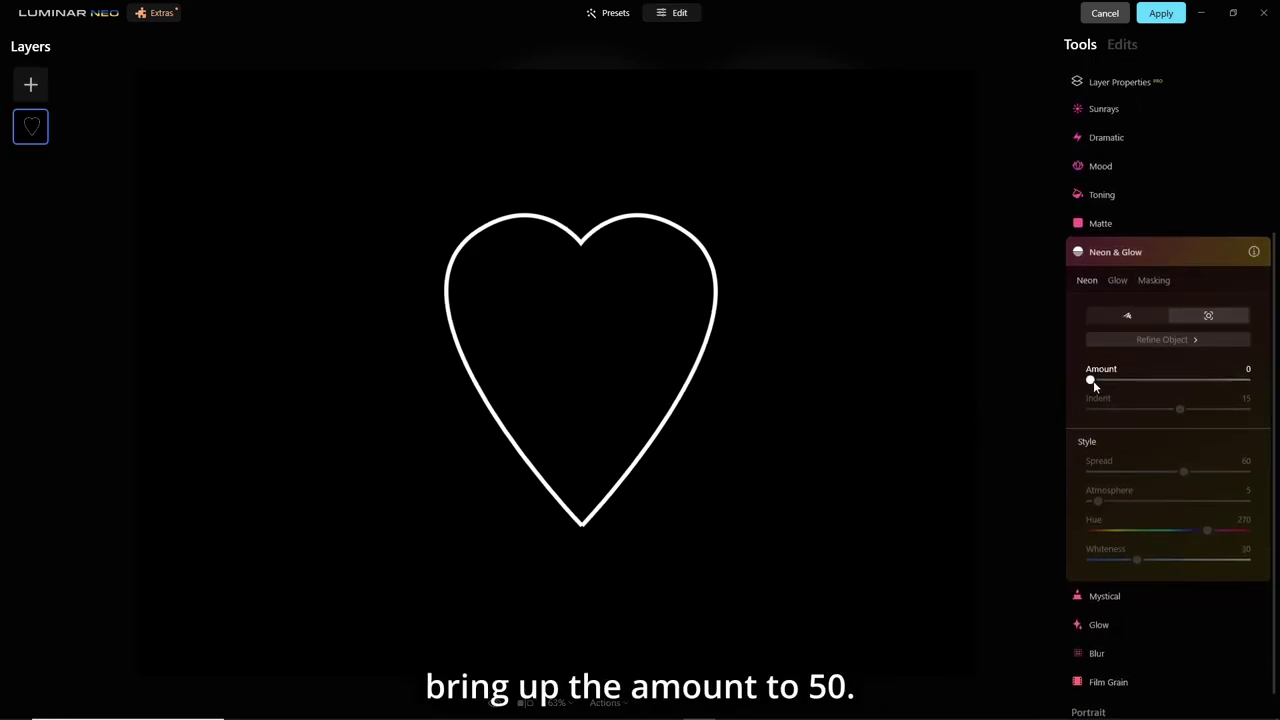
left_click_drag(1091, 381, 1169, 381)
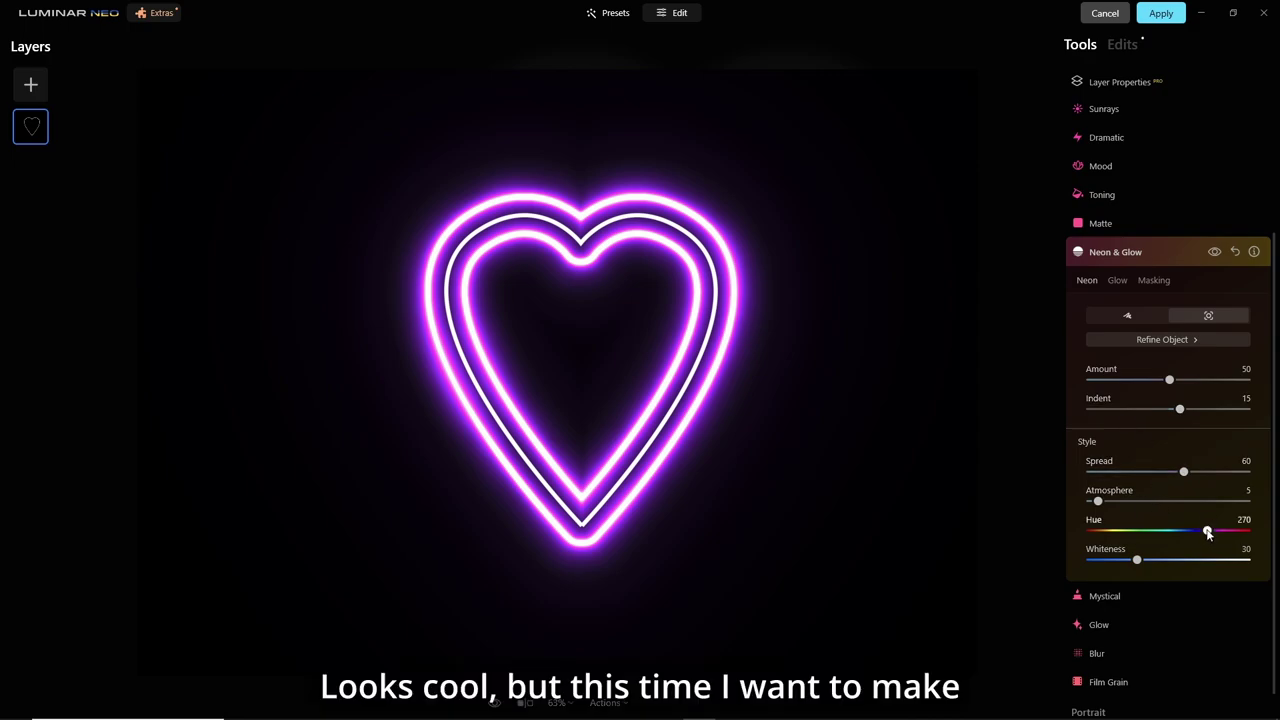
left_click_drag(1232, 533, 1268, 529)
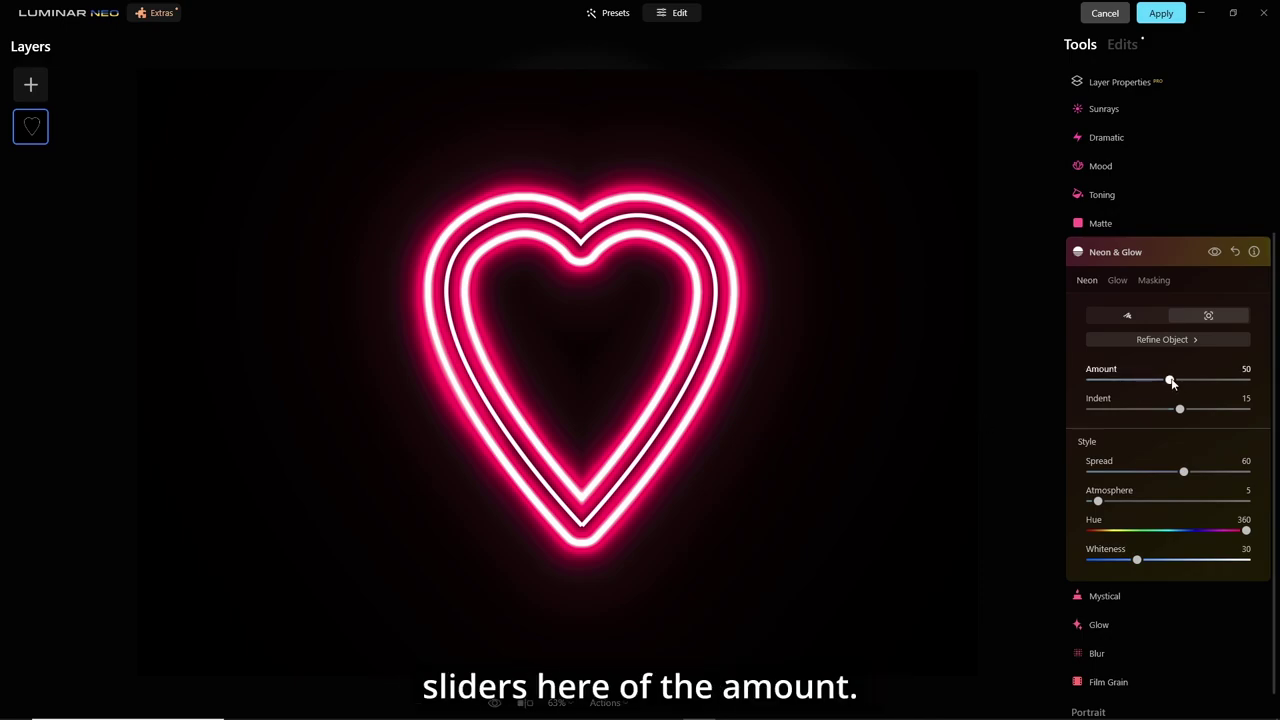
left_click_drag(1172, 382, 1176, 421)
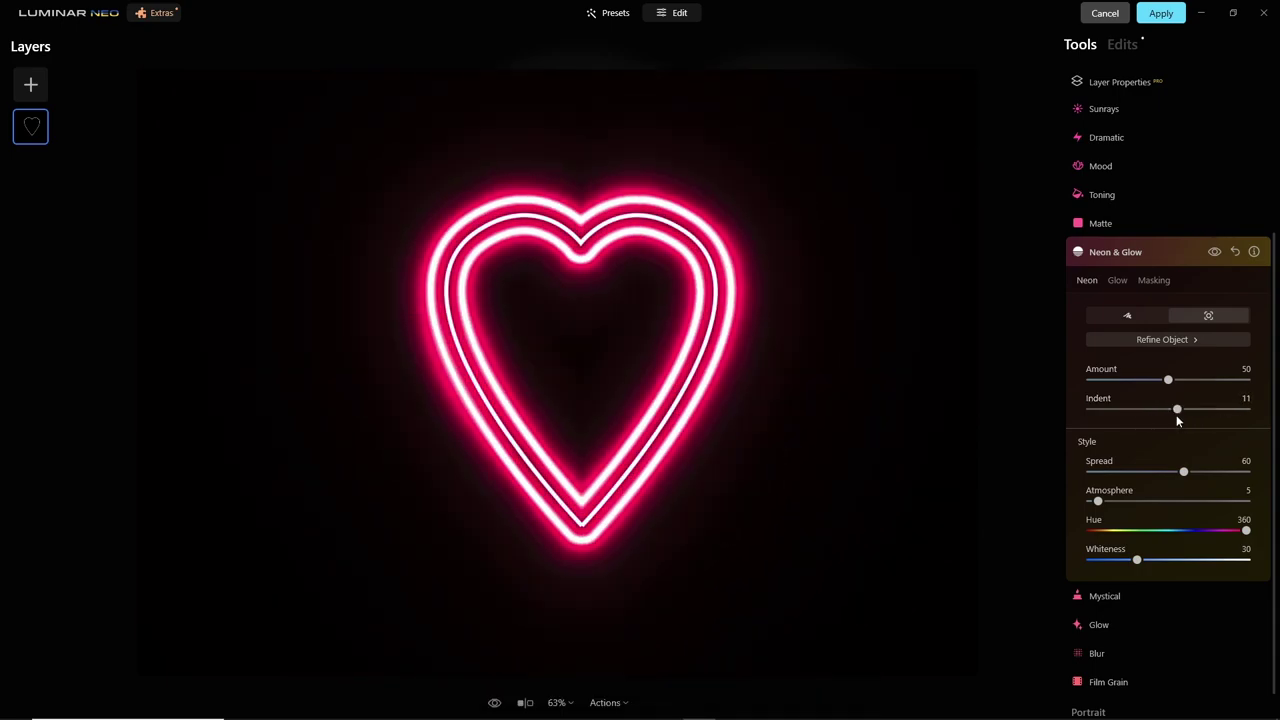
Refine the heart's neon: Spread 50, Atmosphere 12, Hue 360, Whiteness 30, Indent 10.
mouse_move(1183, 471)
left_mouse_down()
mouse_move(1126, 484)
mouse_move(1234, 477)
mouse_move(1187, 472)
left_mouse_up()
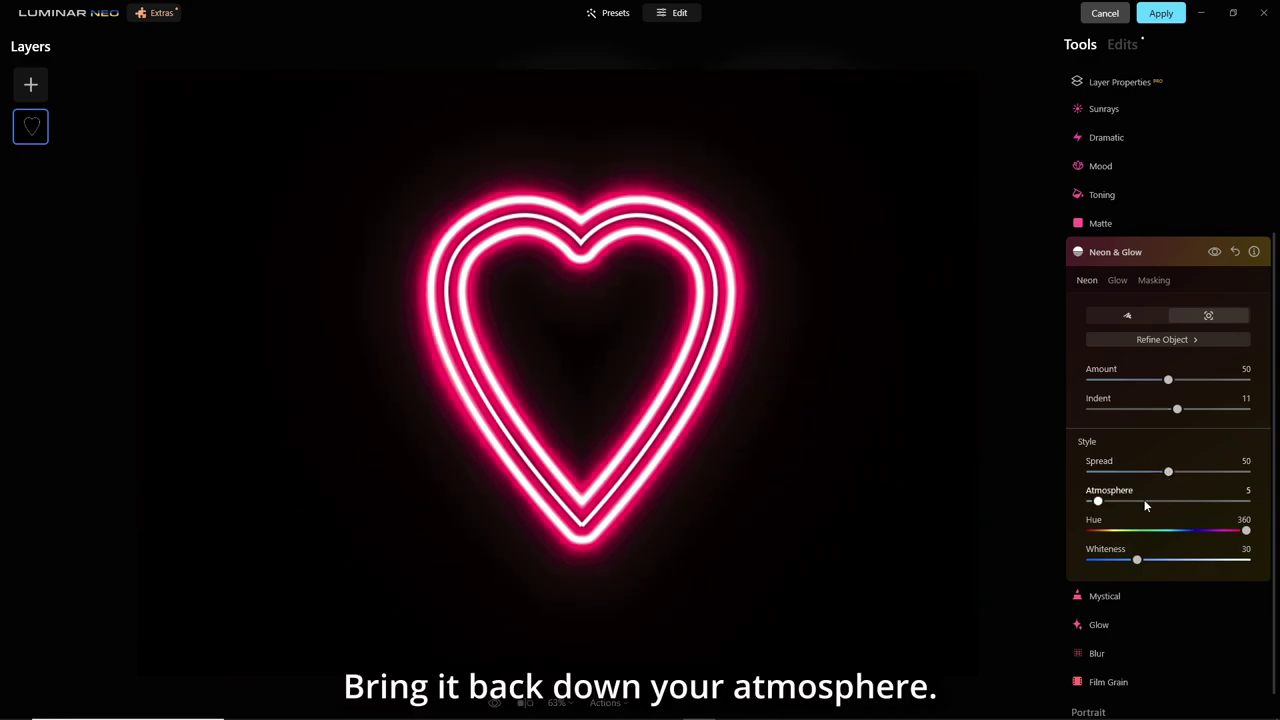
mouse_move(1098, 500)
left_mouse_down()
mouse_move(1161, 500)
mouse_move(1094, 500)
mouse_move(1138, 502)
mouse_move(1110, 503)
left_mouse_up()
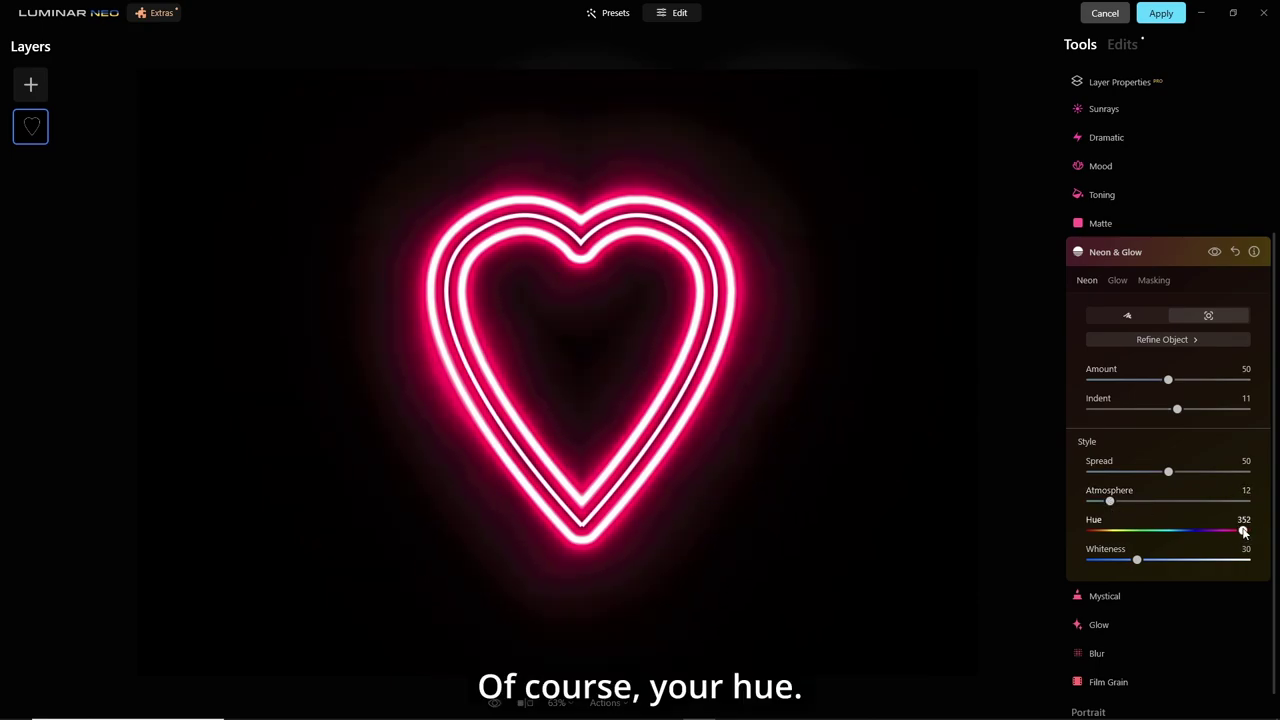
left_click_drag(1245, 530, 1272, 534)
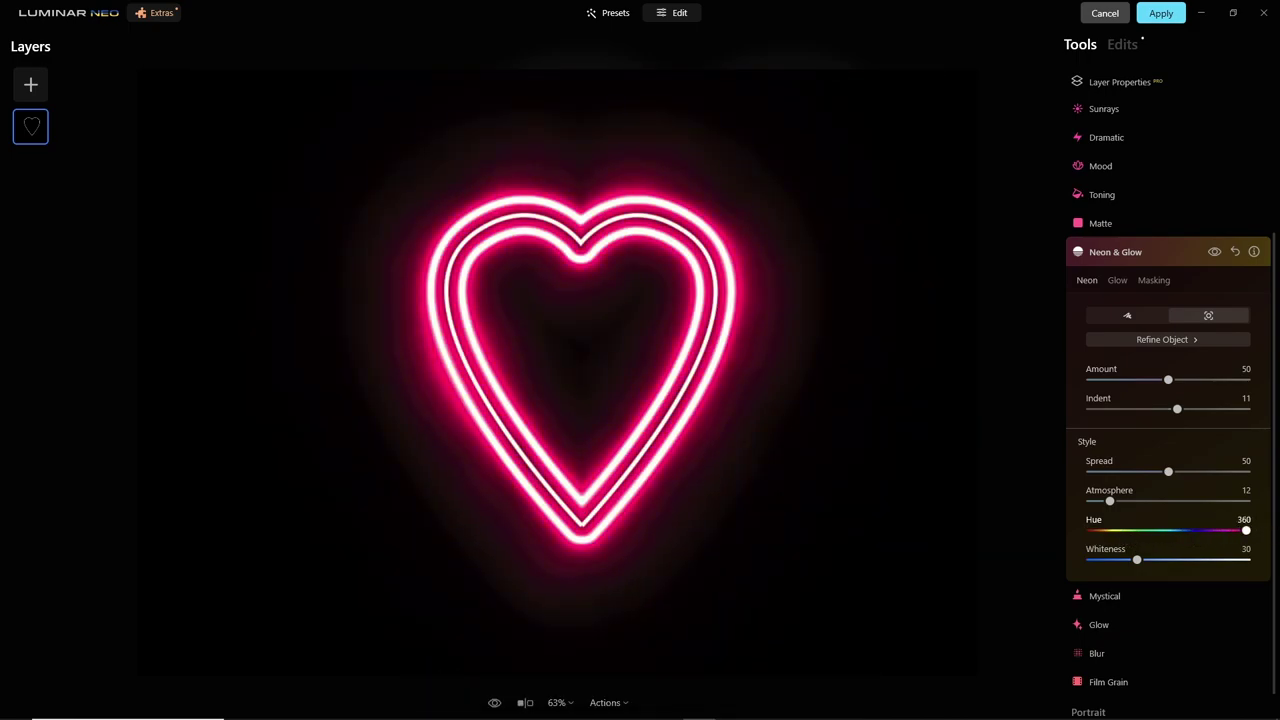
mouse_move(1139, 561)
left_mouse_down()
mouse_move(1183, 560)
mouse_move(1130, 562)
left_mouse_up()
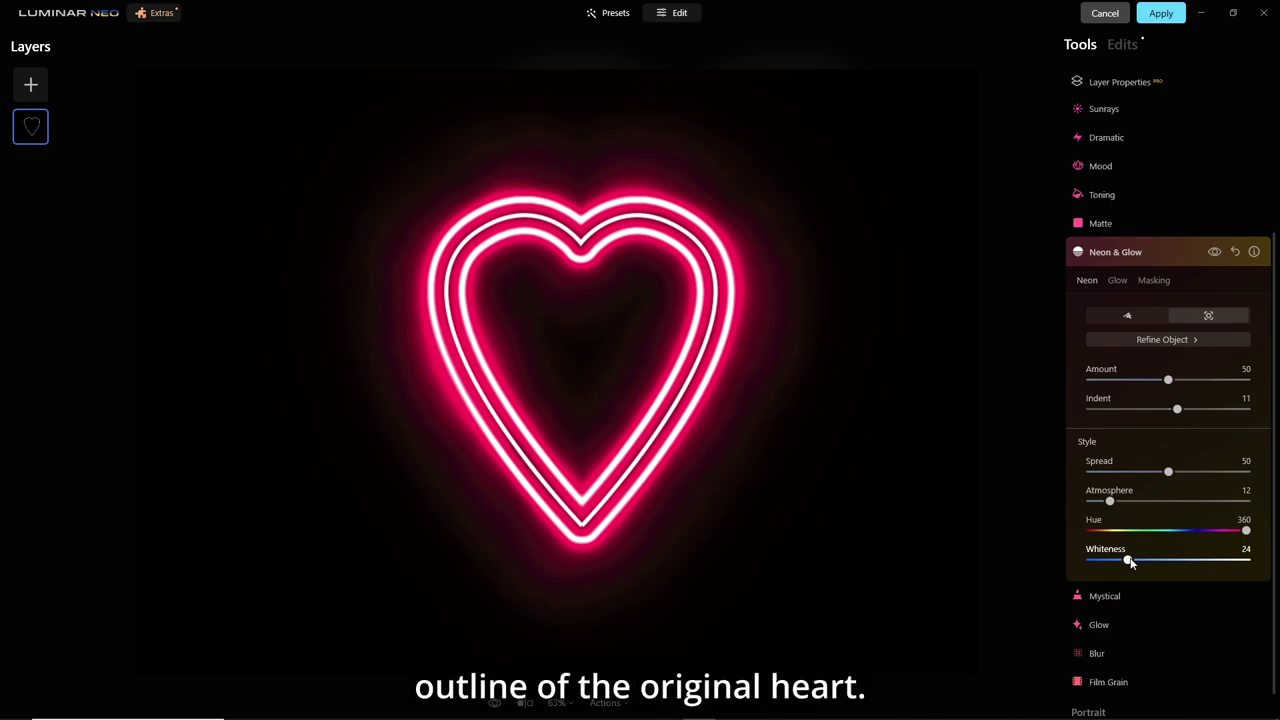
left_click_drag(1130, 562, 1140, 562)
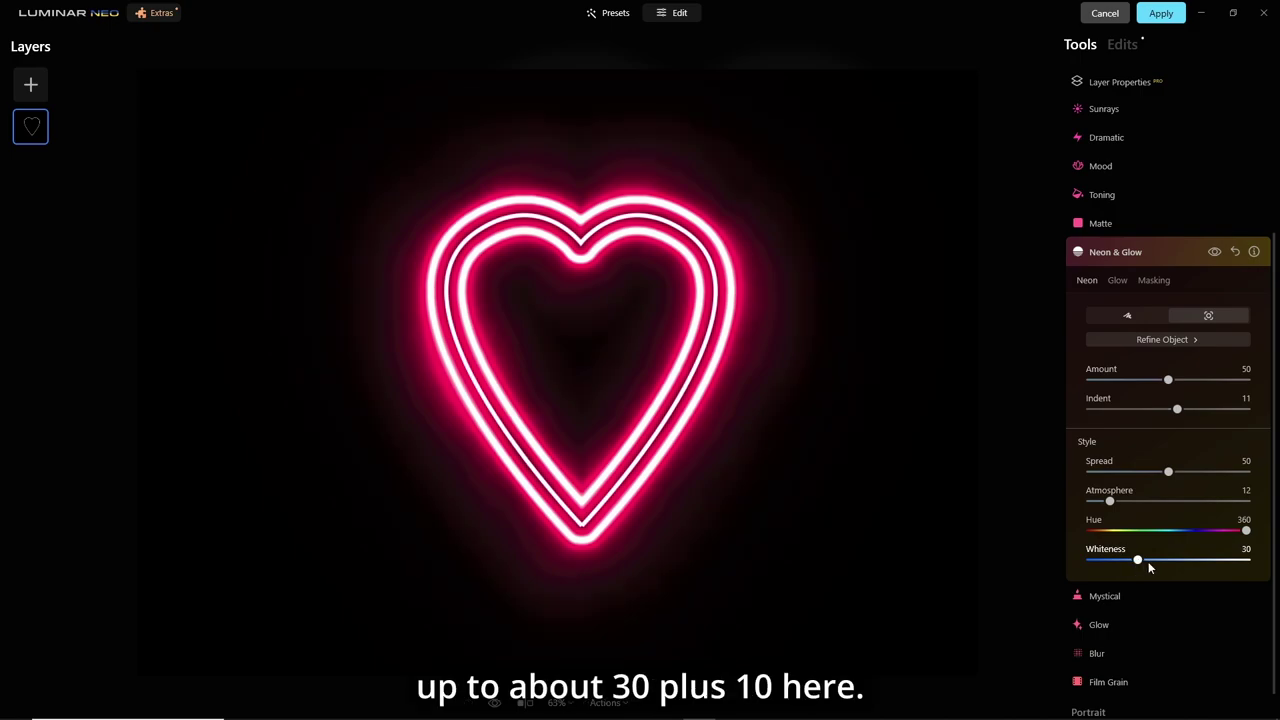
left_click_drag(1185, 398, 1175, 408)
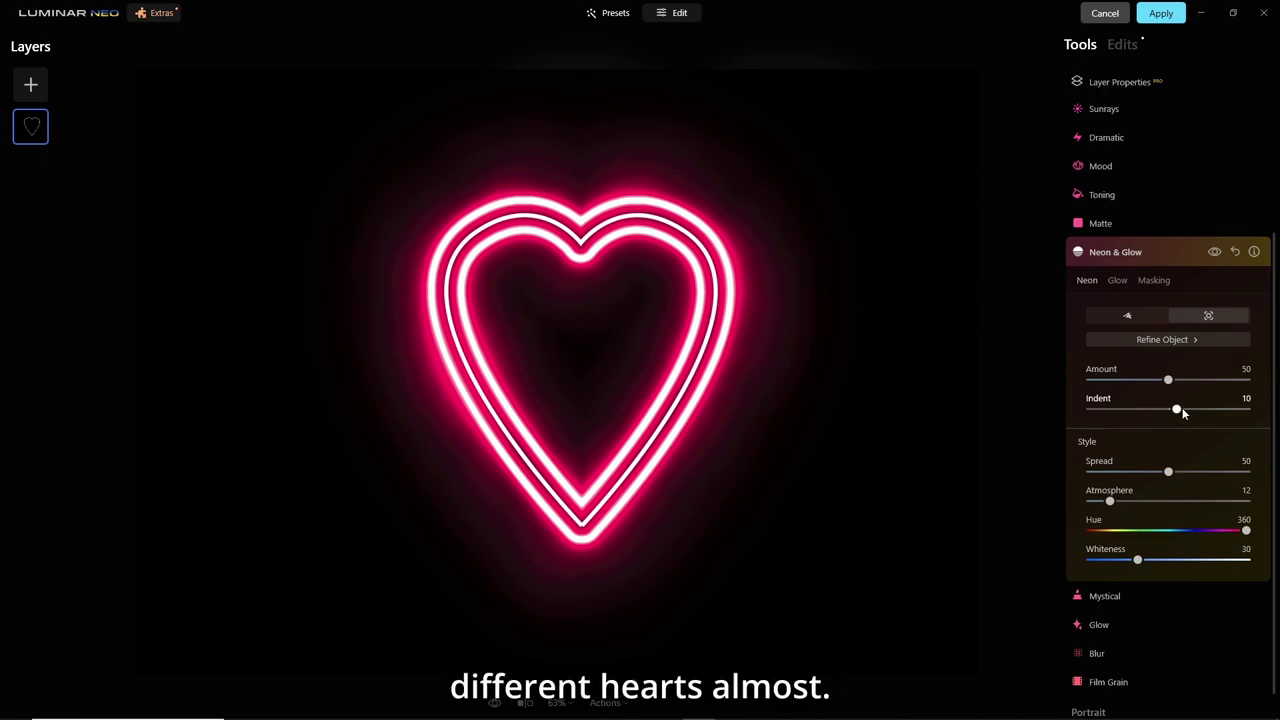
Apply the neon heart from Luminar and set the Heart 1 layer's blend mode to Screen.
left_click(1171, 13)
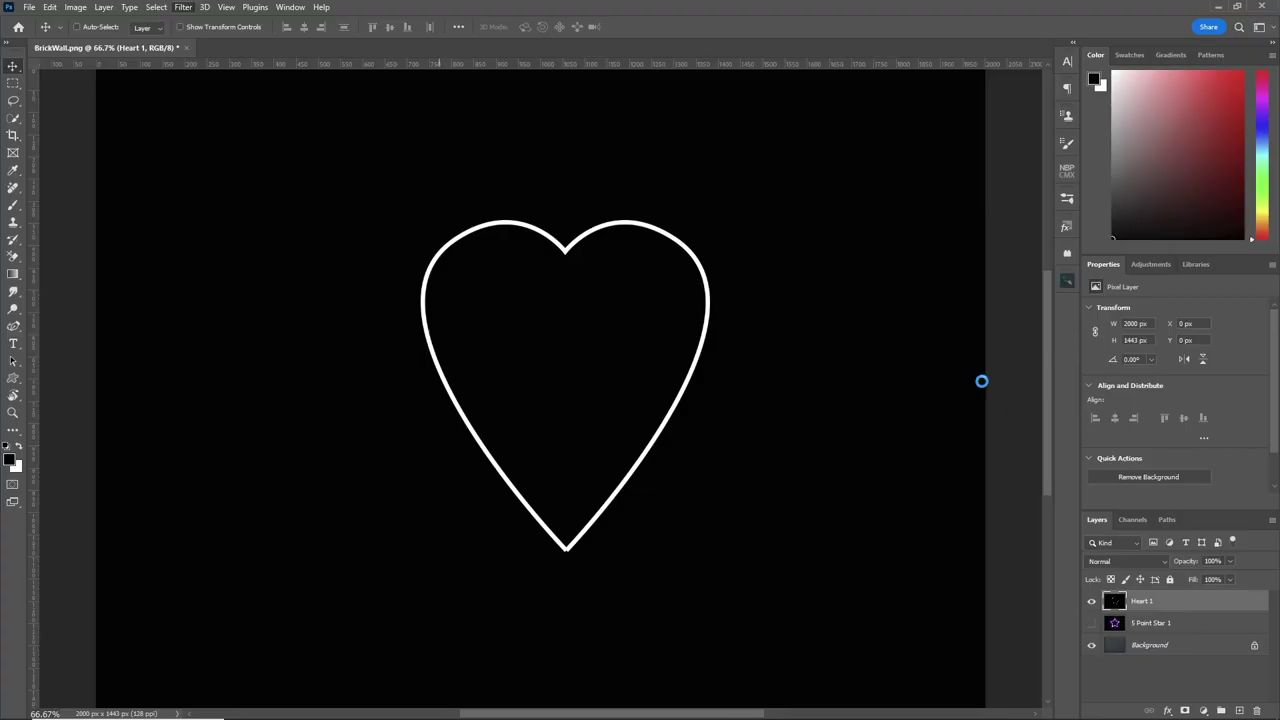
left_click(1161, 562)
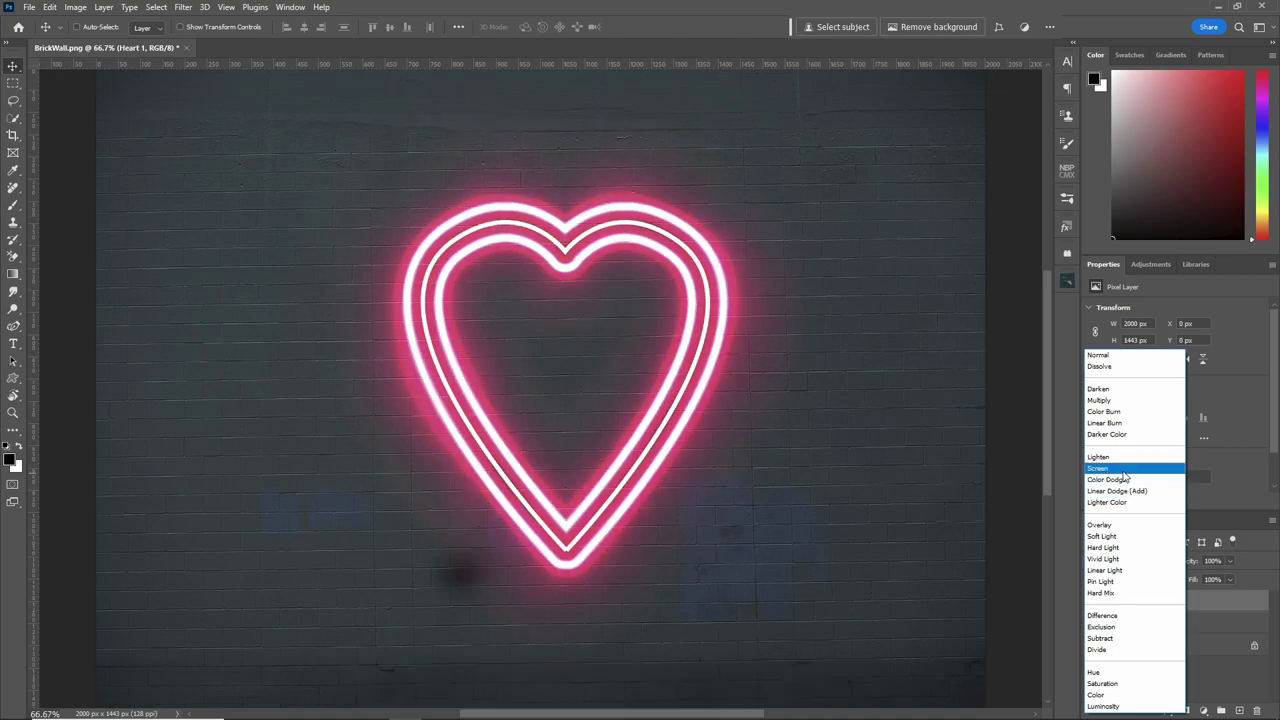
left_click(1124, 468)
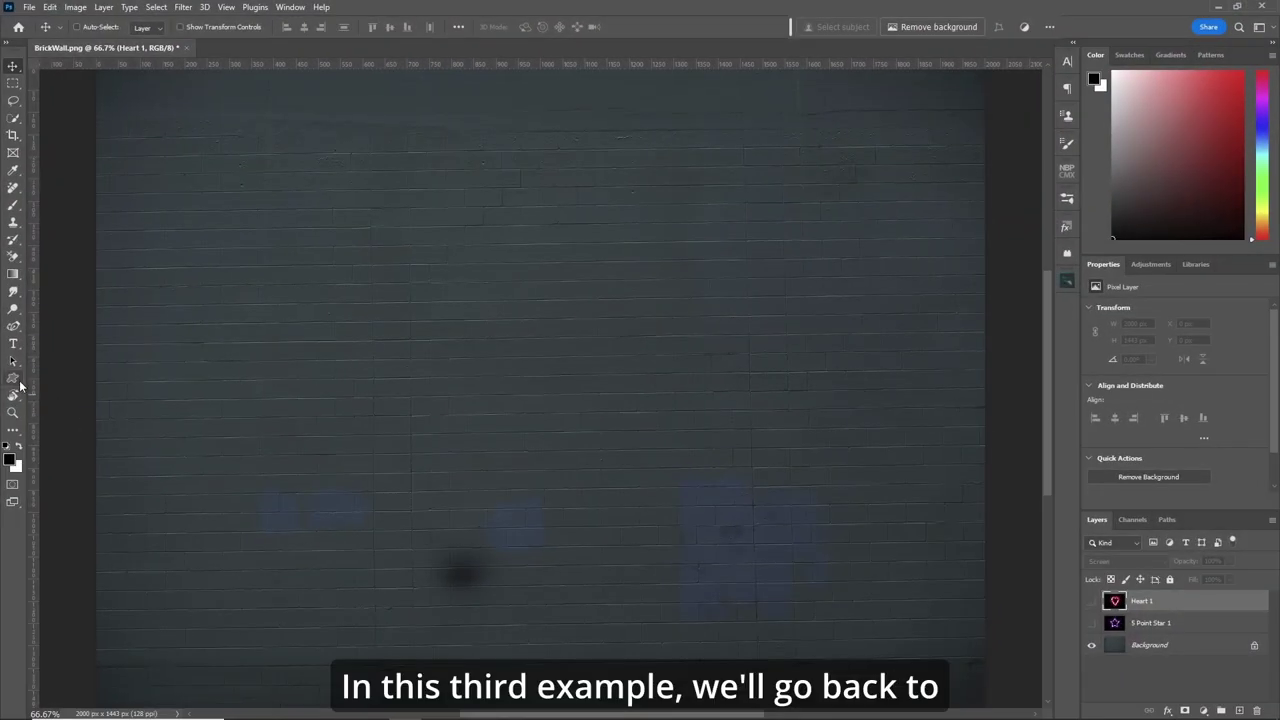
Draw the curly arrow from All Legacy Default Shapes > Arrows above the wall's centre.
left_click_drag(20, 385, 88, 436)
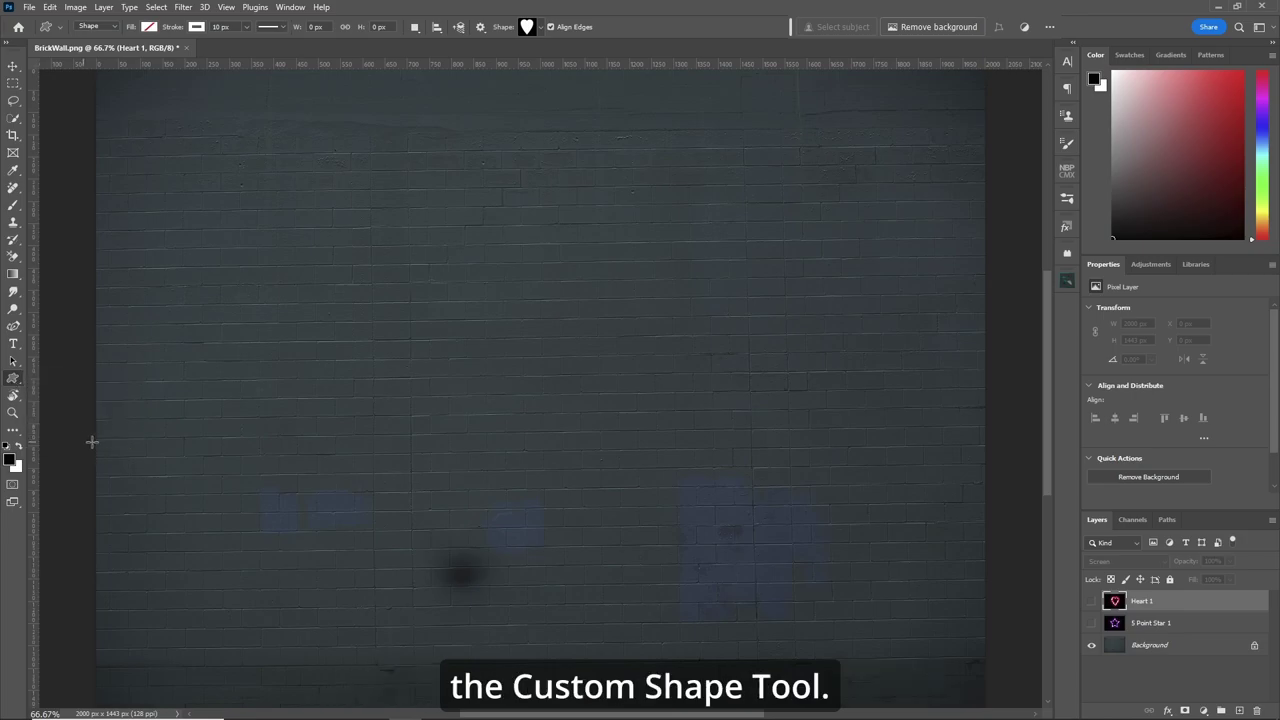
left_click(541, 28)
left_click(337, 152)
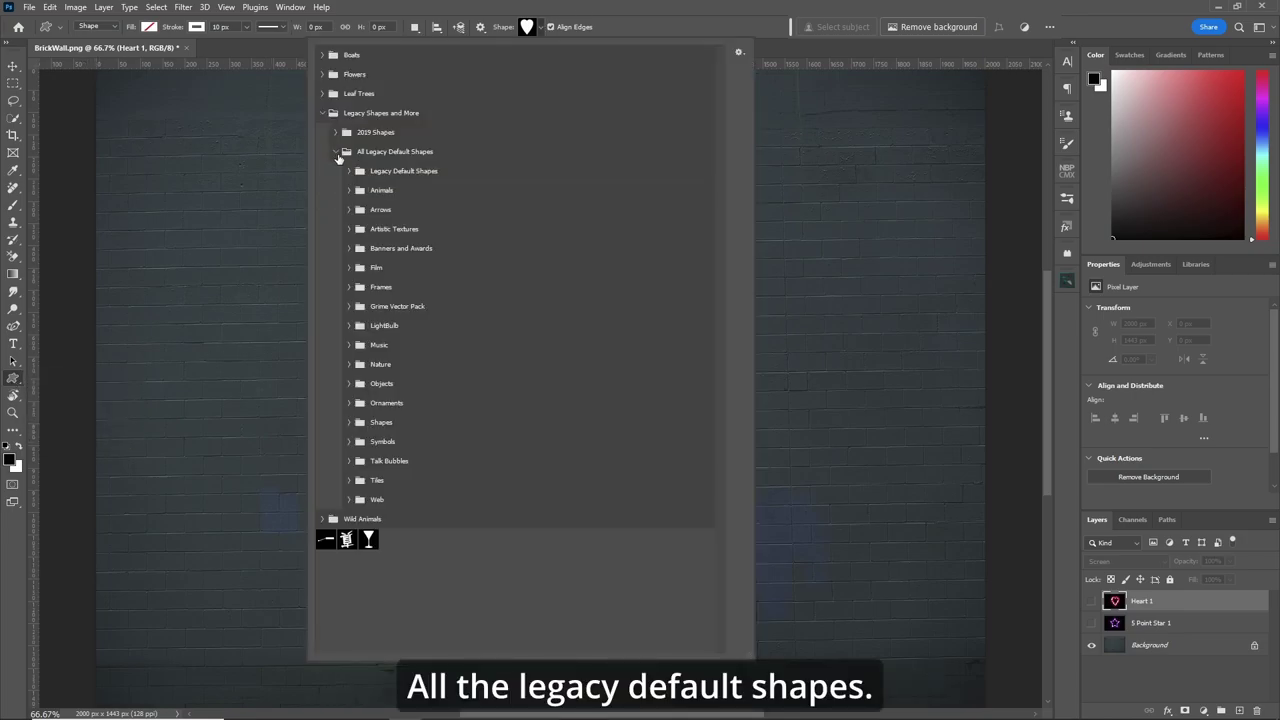
left_click(348, 210)
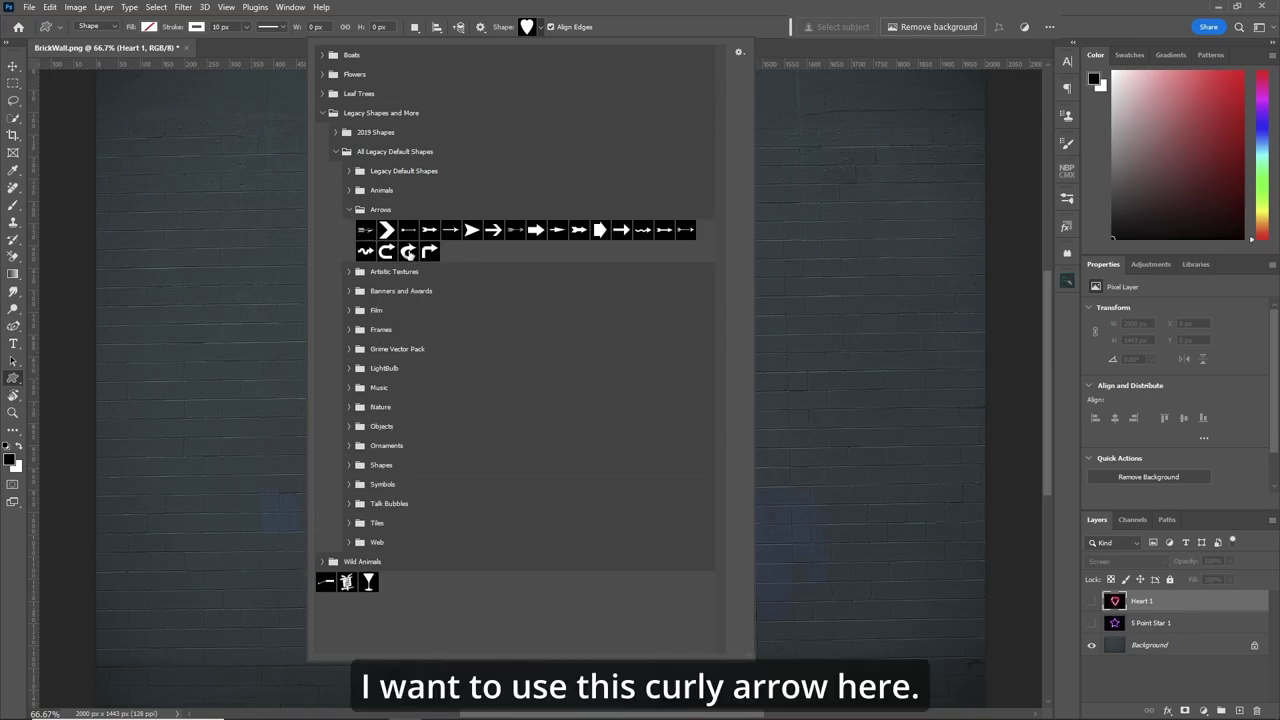
left_click(409, 254)
left_click(486, 320)
left_click_drag(486, 320, 593, 451)
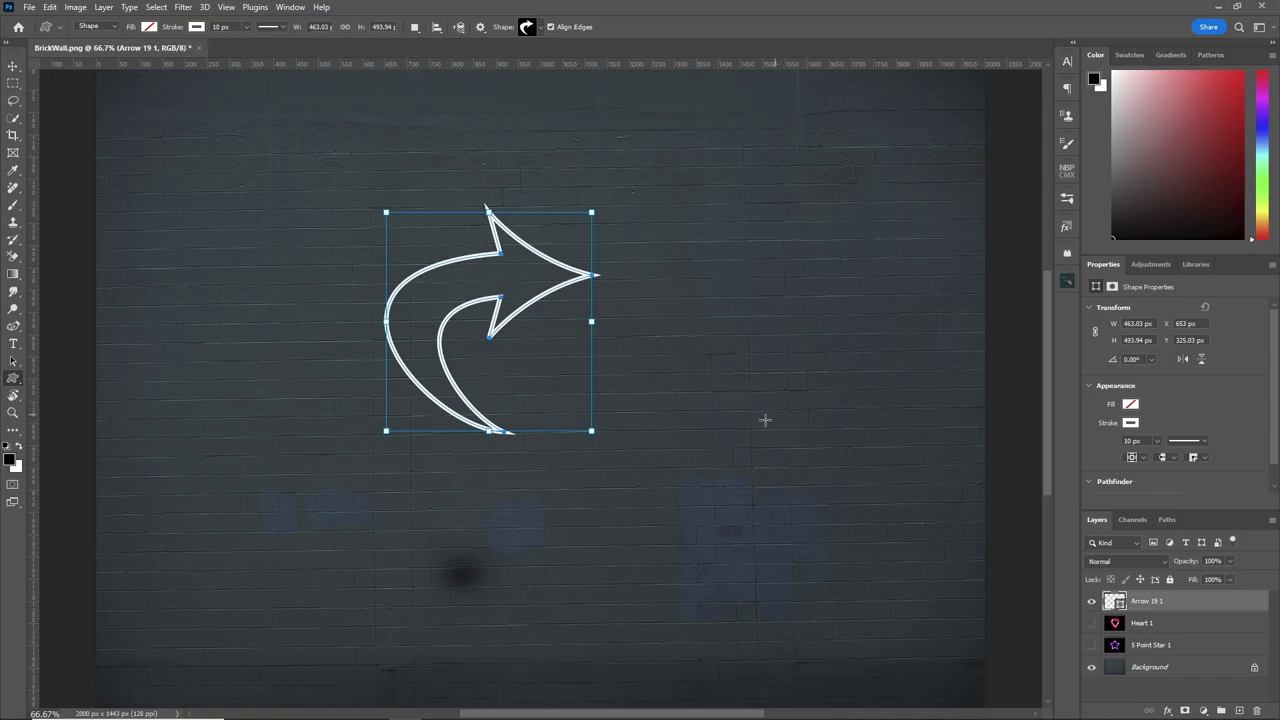
Move the arrow toward the centre and add a black Solid Color fill layer beneath it.
key("v")
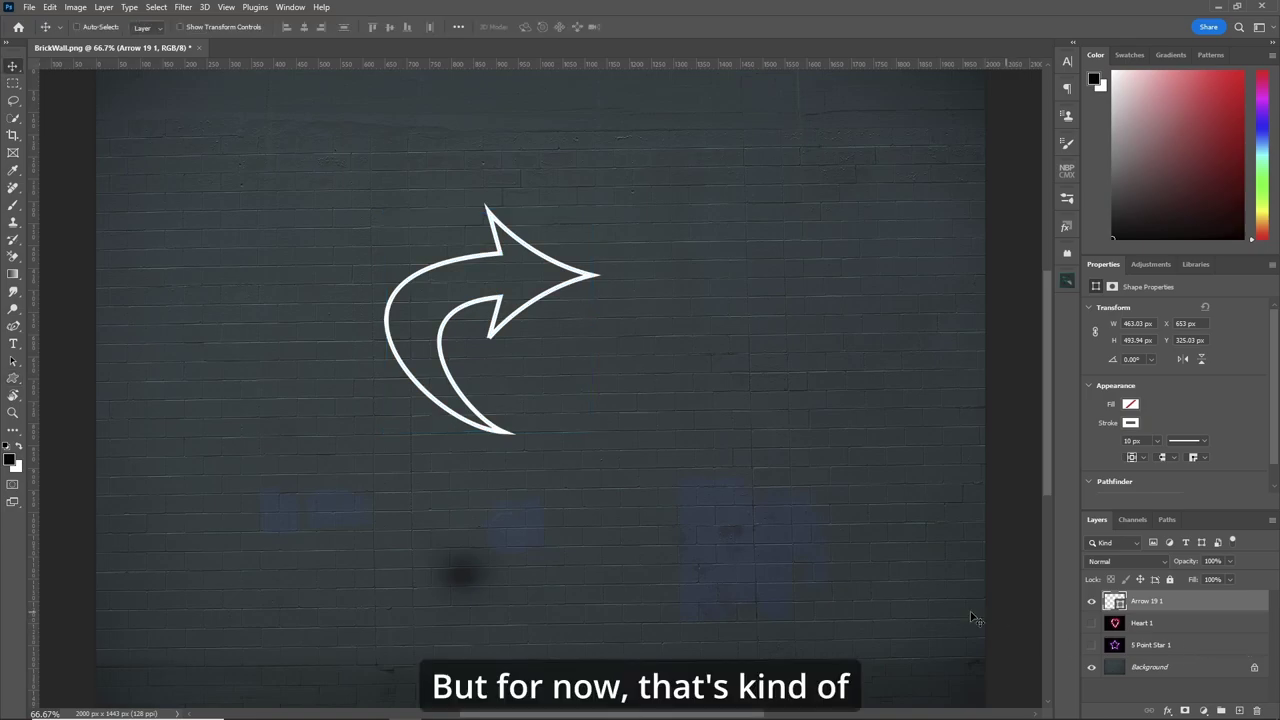
left_click_drag(490, 438, 584, 488)
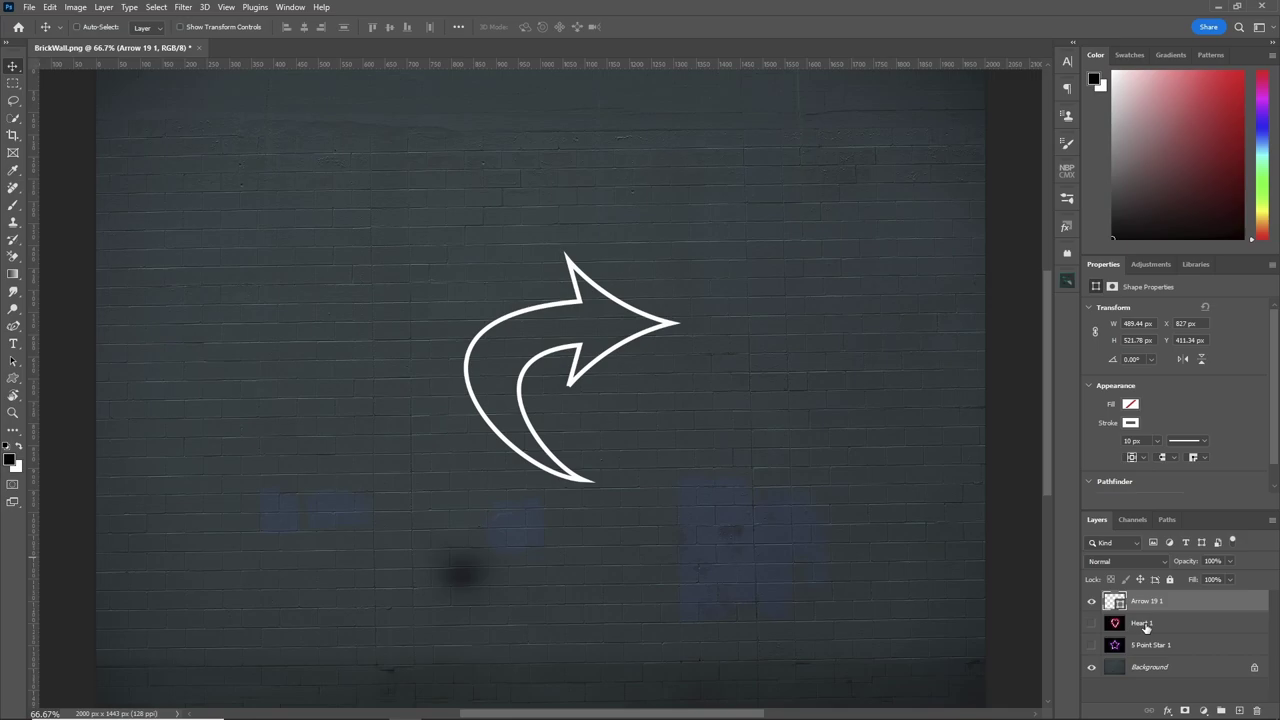
left_click(1203, 710)
left_click(1247, 478)
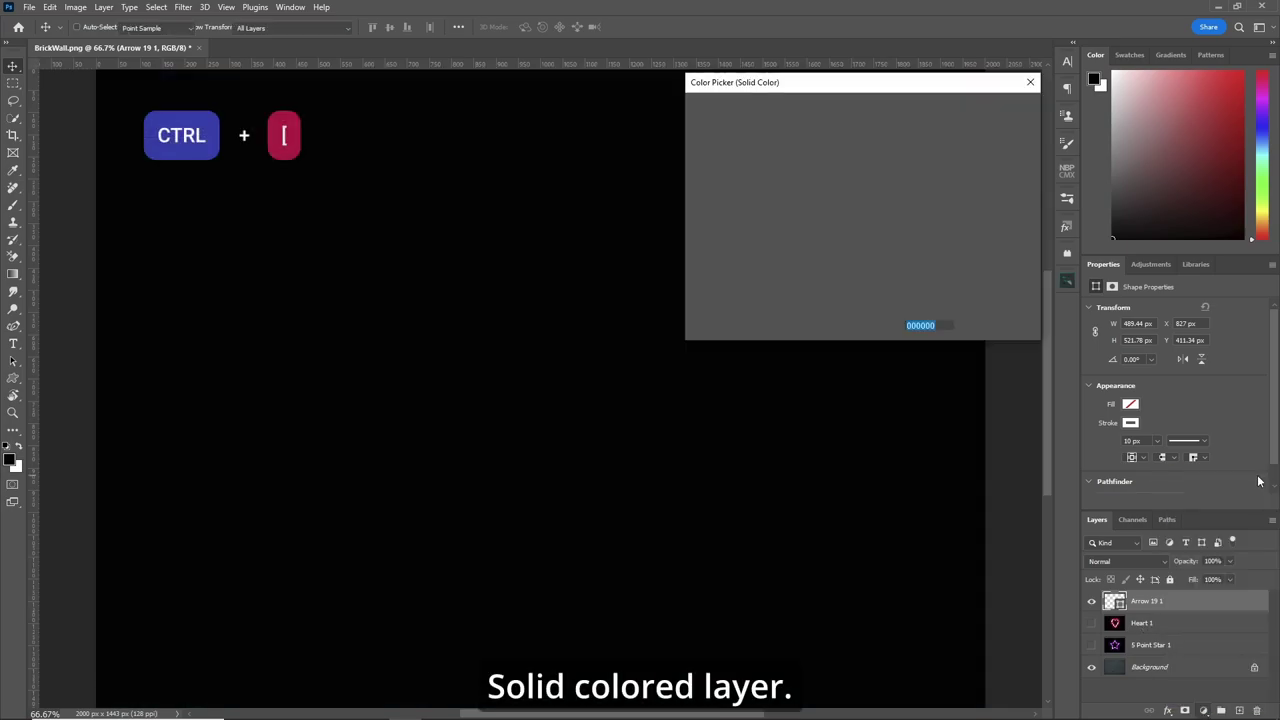
left_click(998, 108)
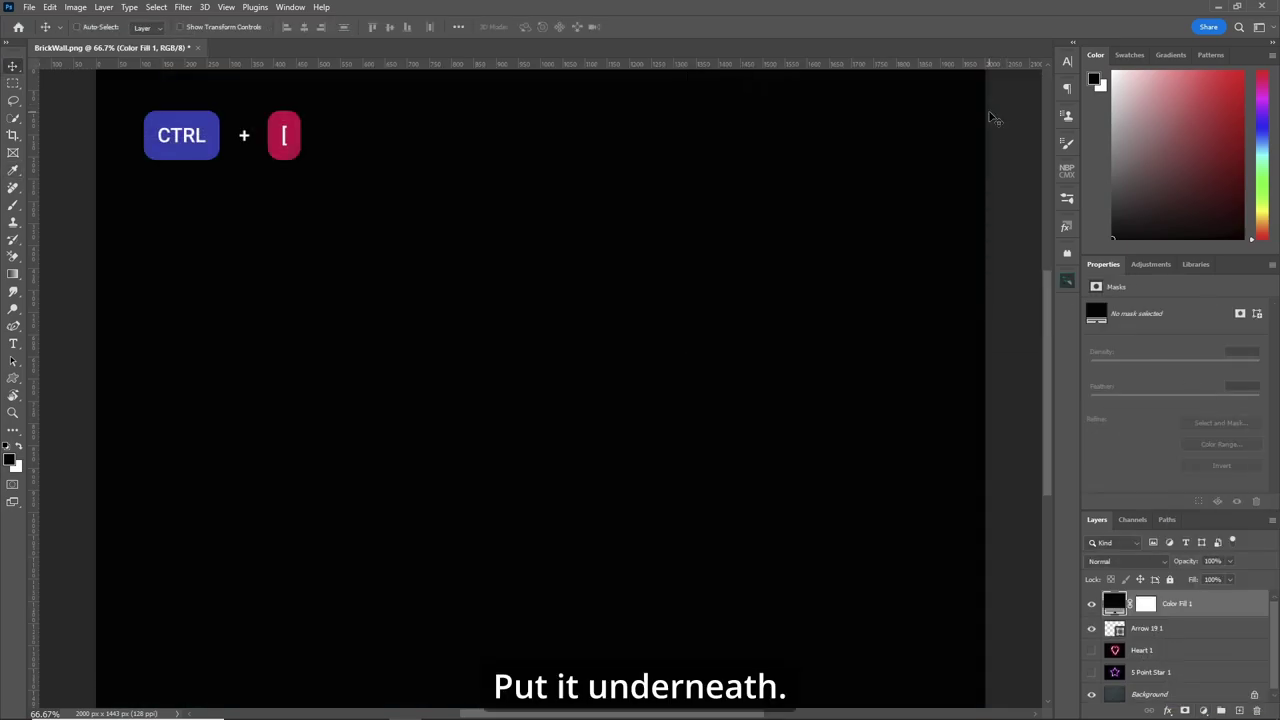
key("ctrl+bracketleft")
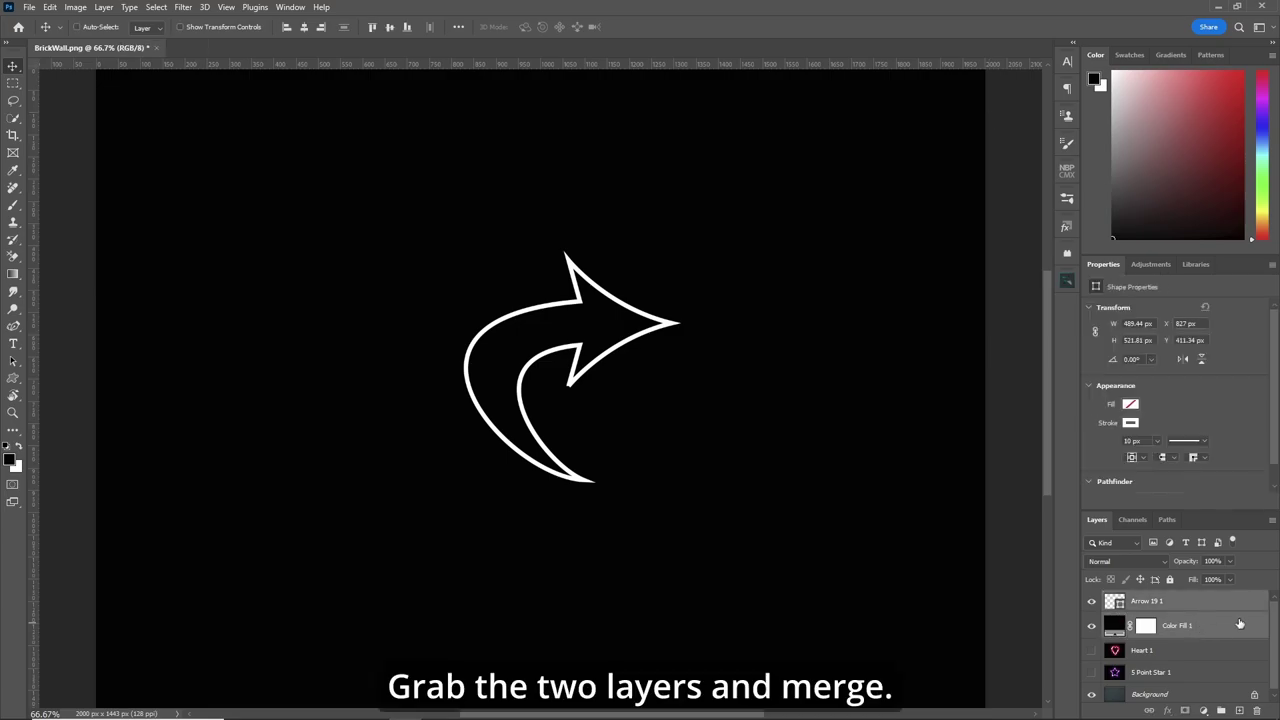
Merge the arrow and the black fill into a single Arrow 19 1 layer.
right_click(1210, 629)
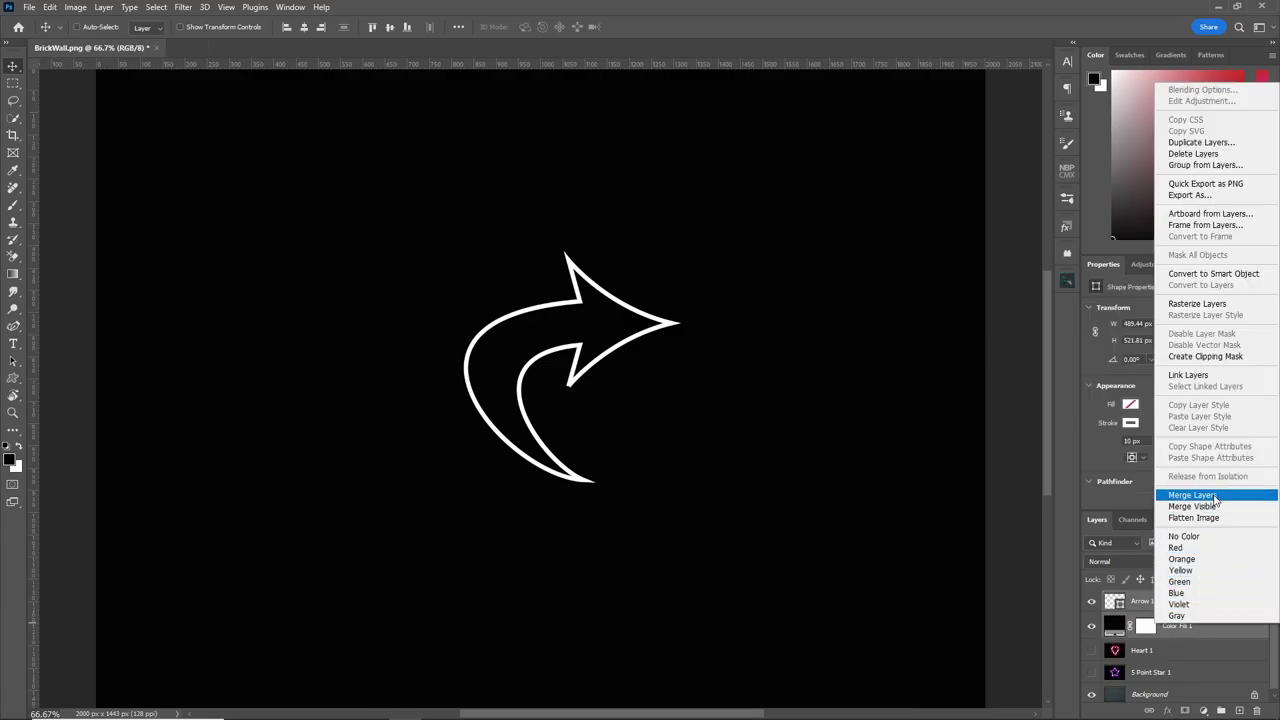
left_click(1193, 495)
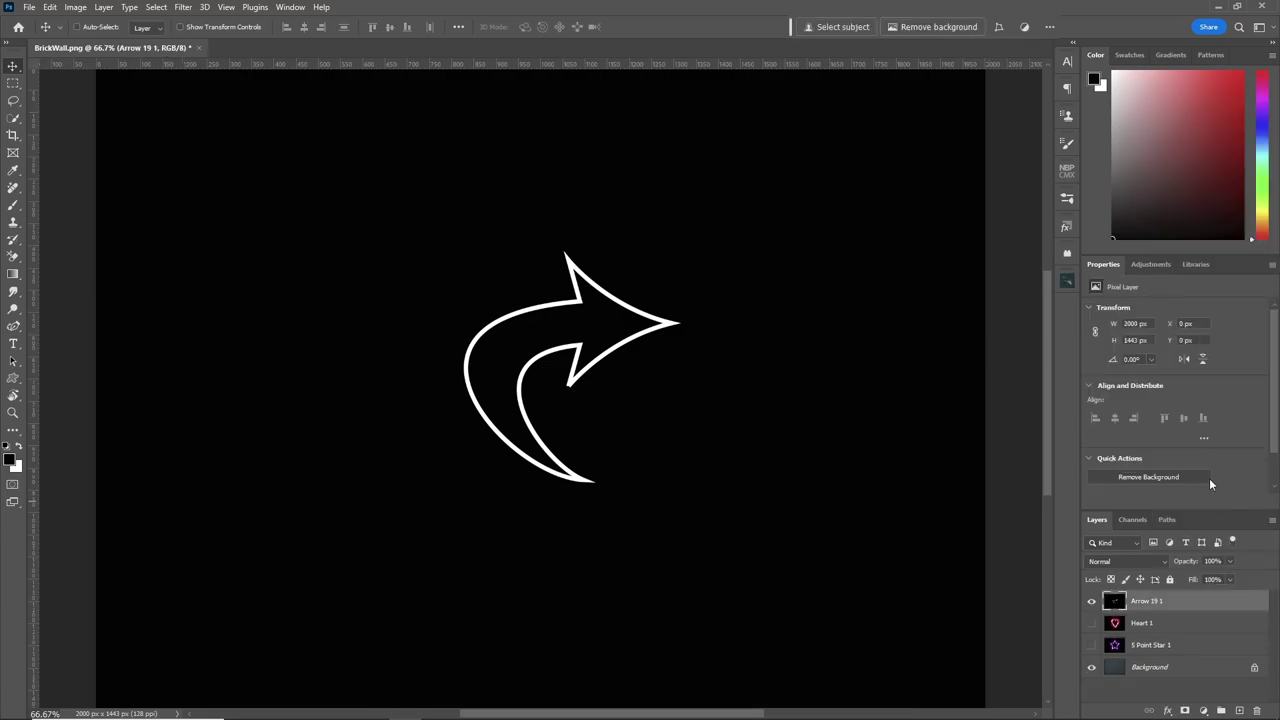
left_click(179, 8)
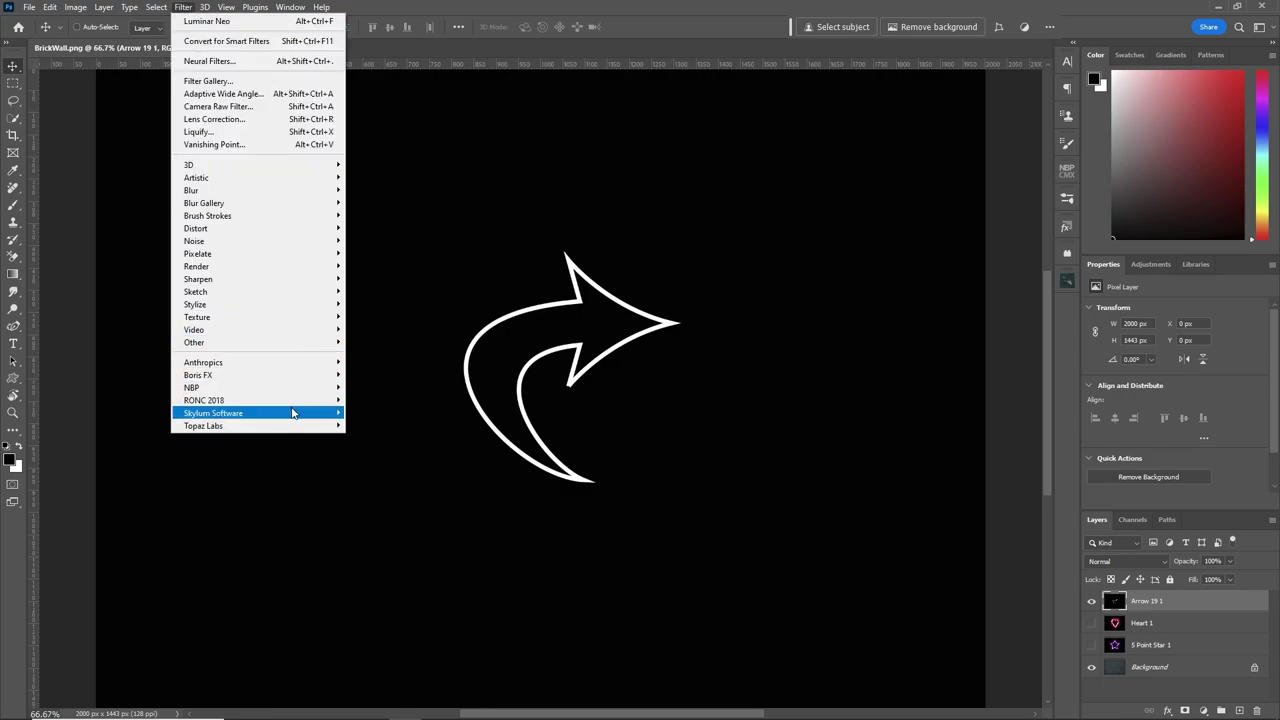
Send the arrow layer to Luminar Neo and open Neon & Glow in object mode.
mouse_move(293, 413)
left_click(378, 414)
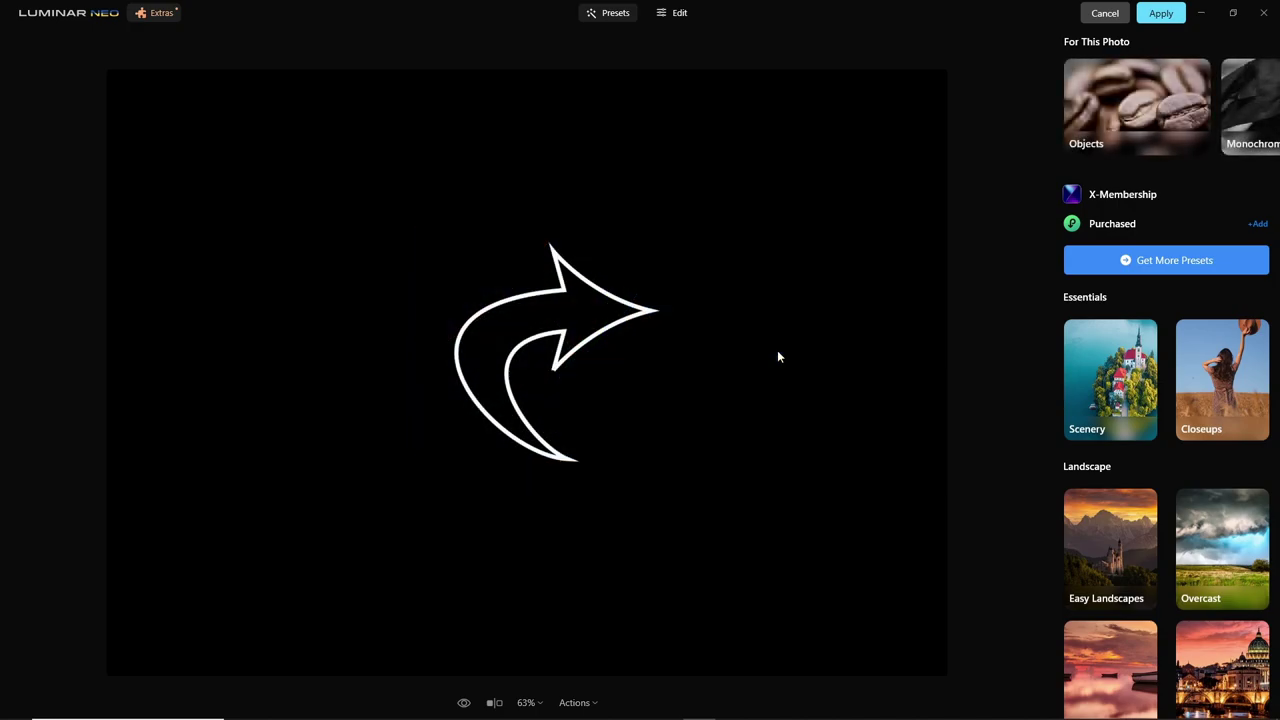
left_click(679, 14)
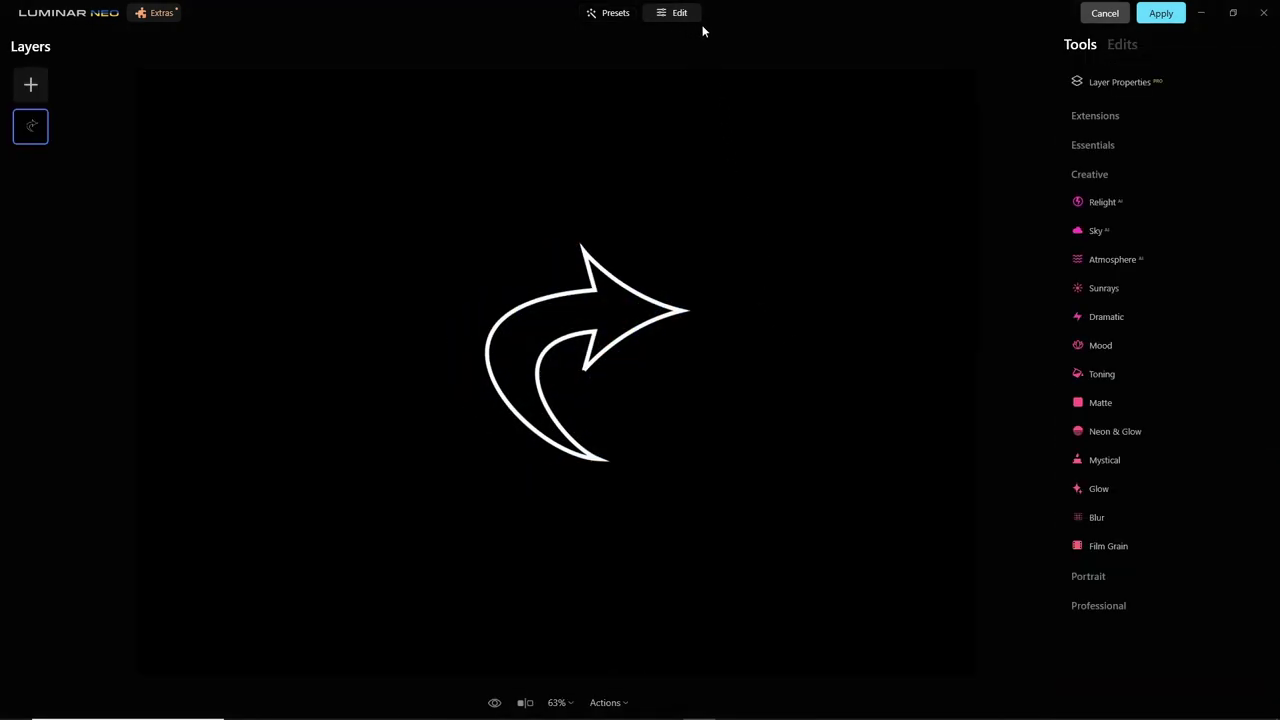
left_click(1069, 434)
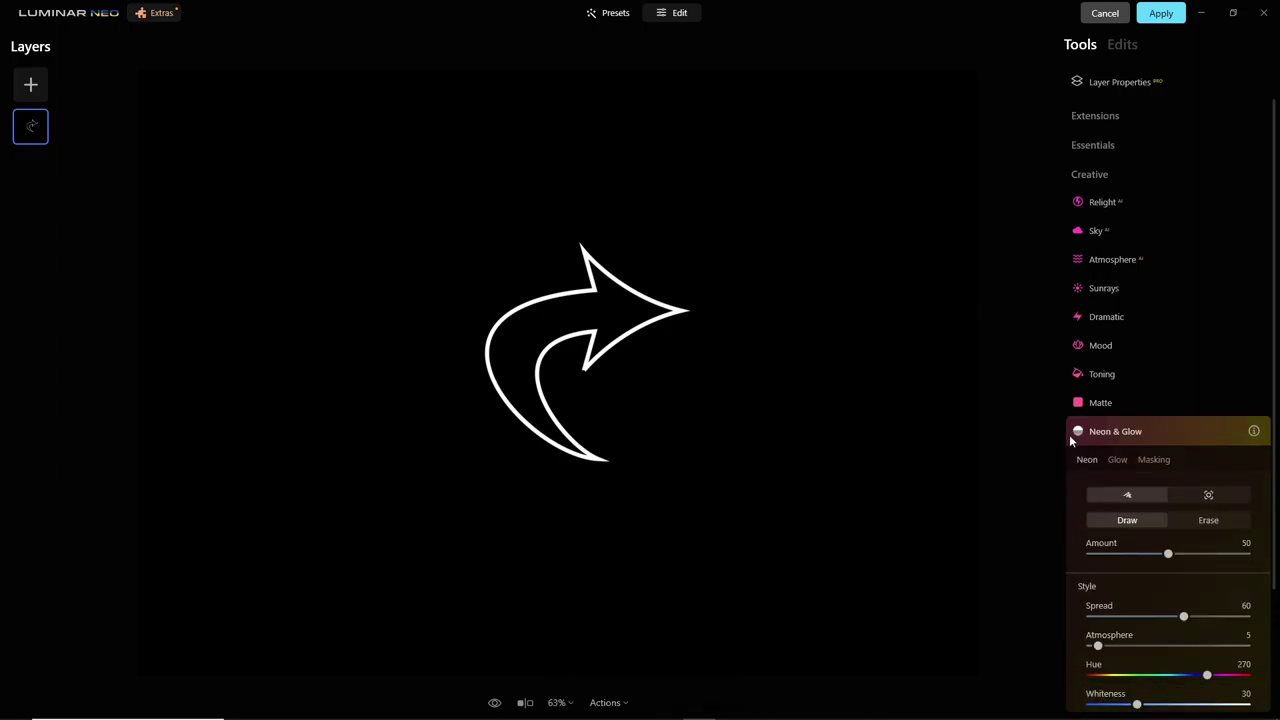
left_click(1208, 463)
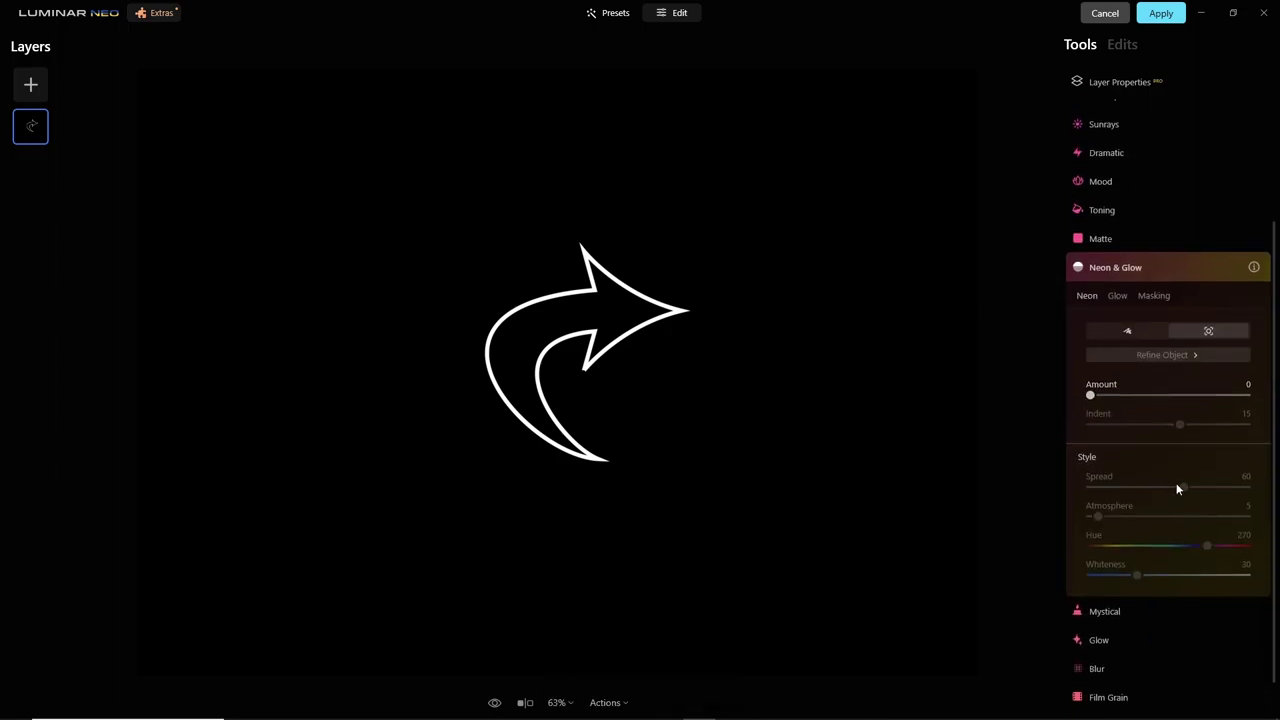
Set Neon & Glow to Amount 50, Indent 19, Spread 46, Hue 131, Whiteness 1, then apply.
left_click_drag(1090, 380, 1166, 383)
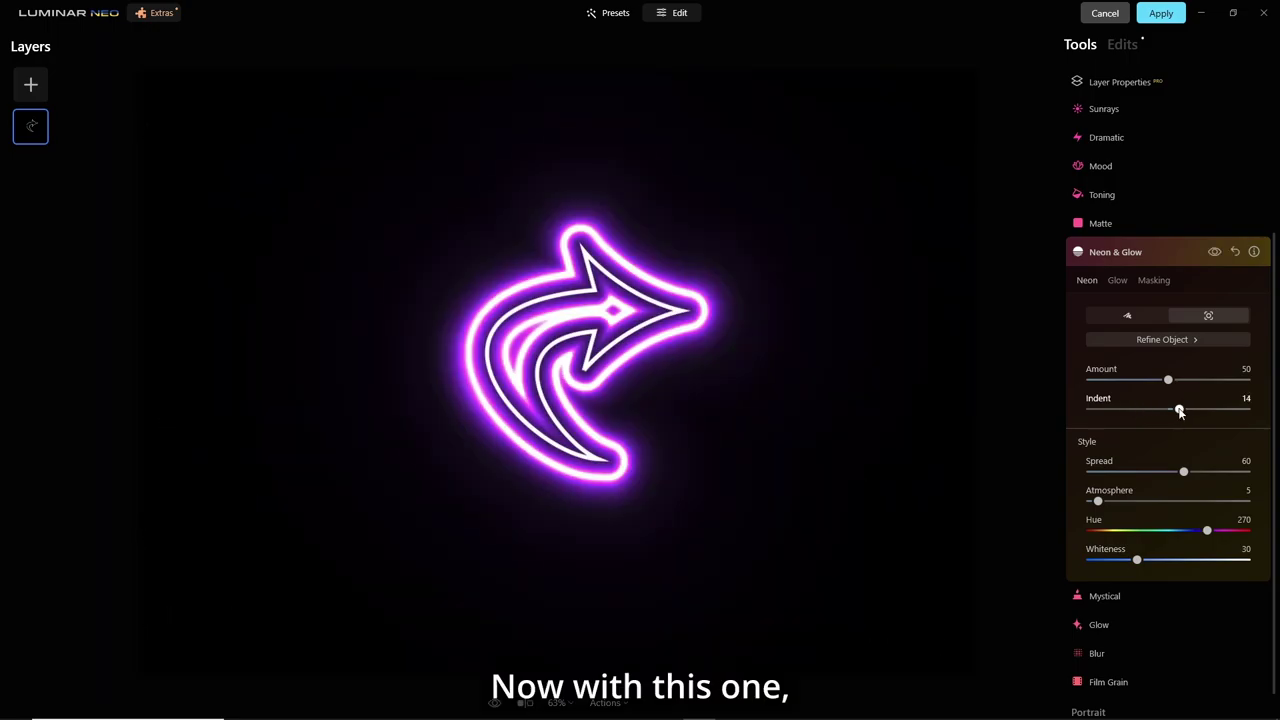
mouse_move(1180, 411)
left_mouse_down()
mouse_move(1212, 412)
mouse_move(1183, 410)
left_mouse_up()
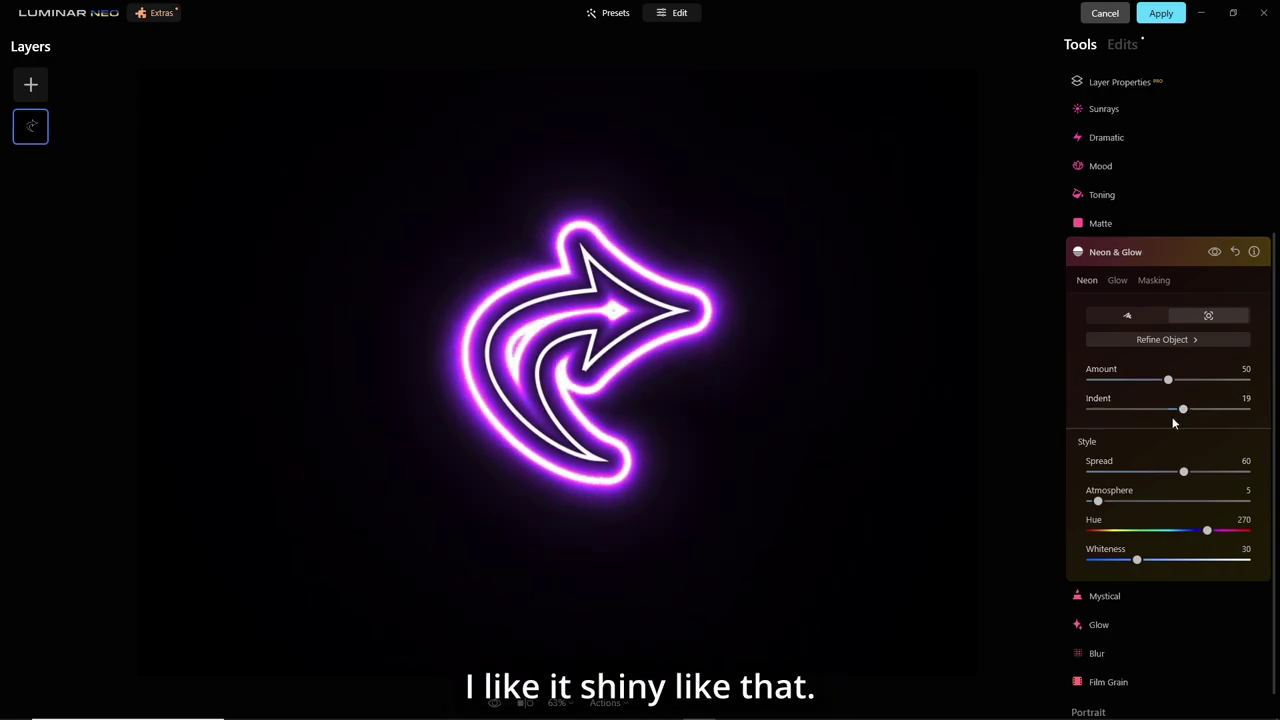
mouse_move(1187, 475)
left_mouse_down()
mouse_move(1153, 477)
mouse_move(1164, 474)
left_mouse_up()
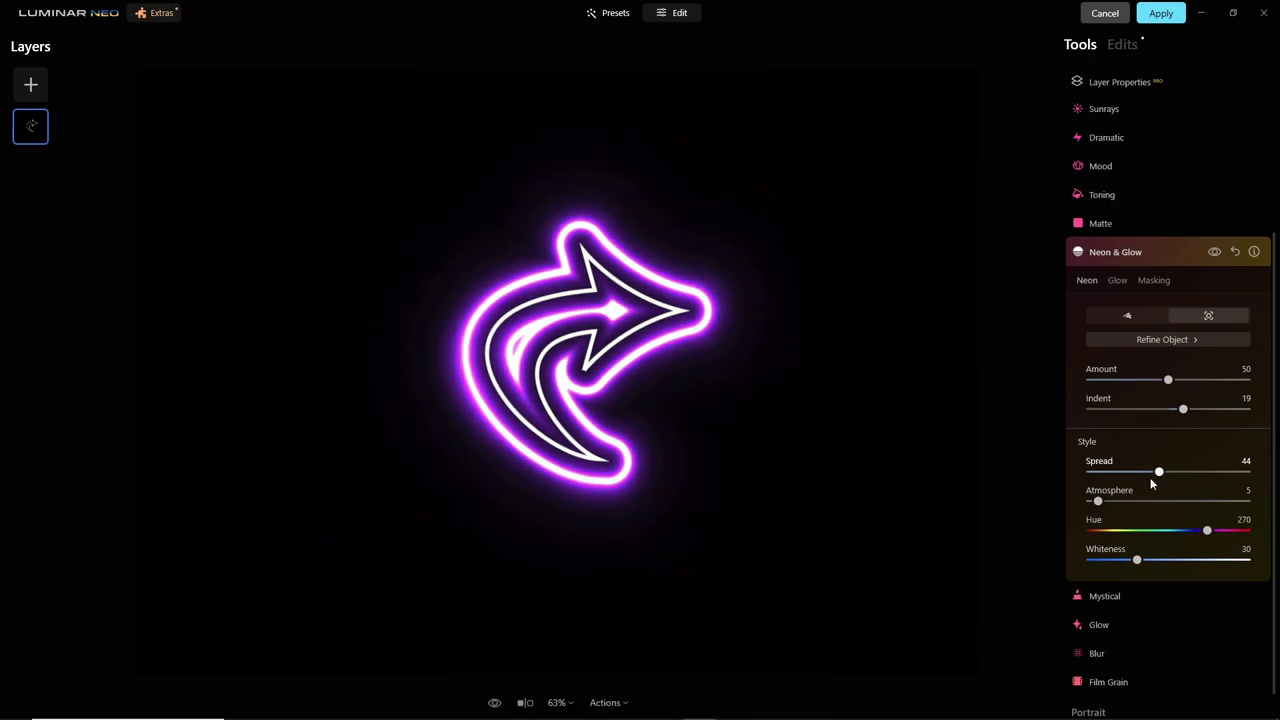
left_click_drag(1200, 530, 1089, 568)
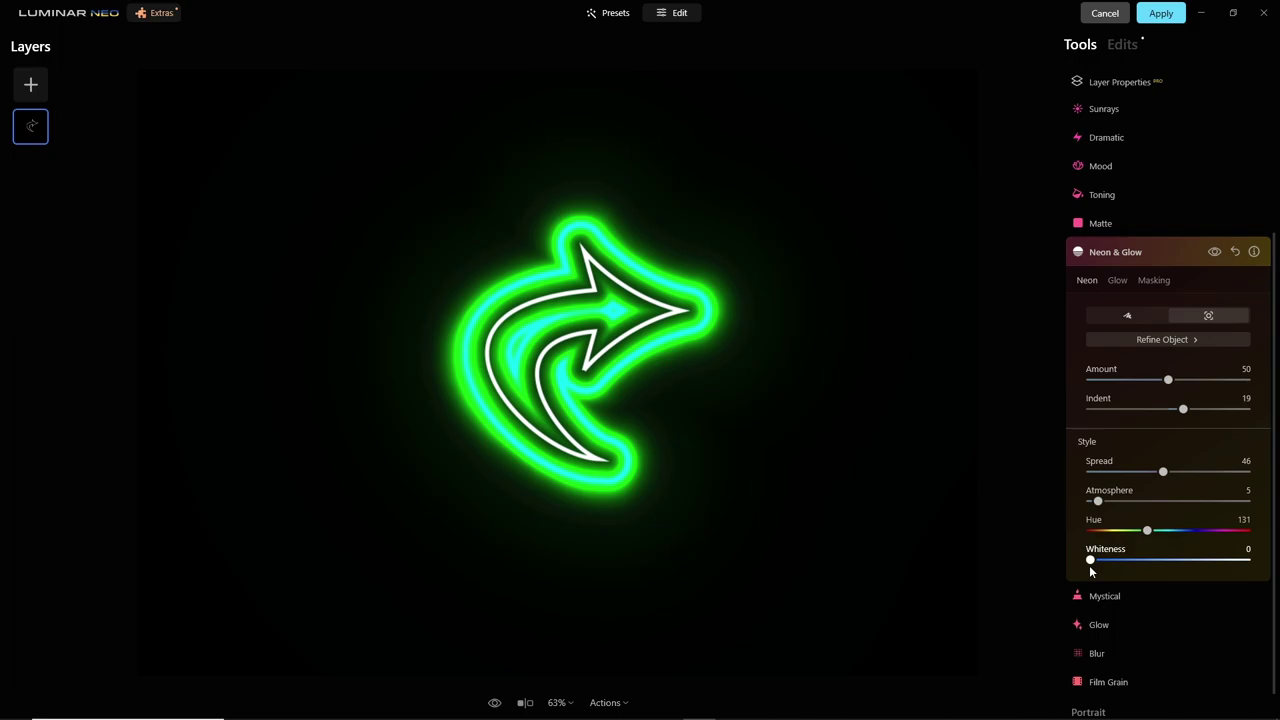
left_click_drag(1089, 565, 1096, 566)
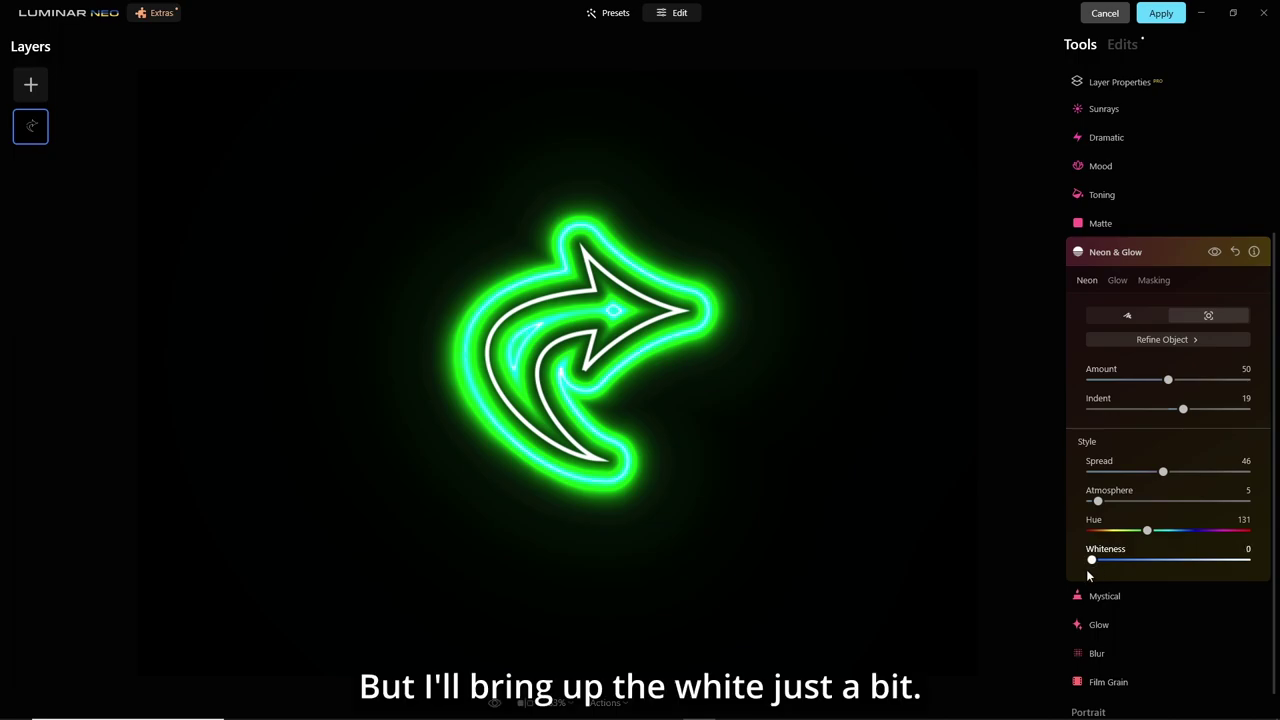
left_click(1161, 13)
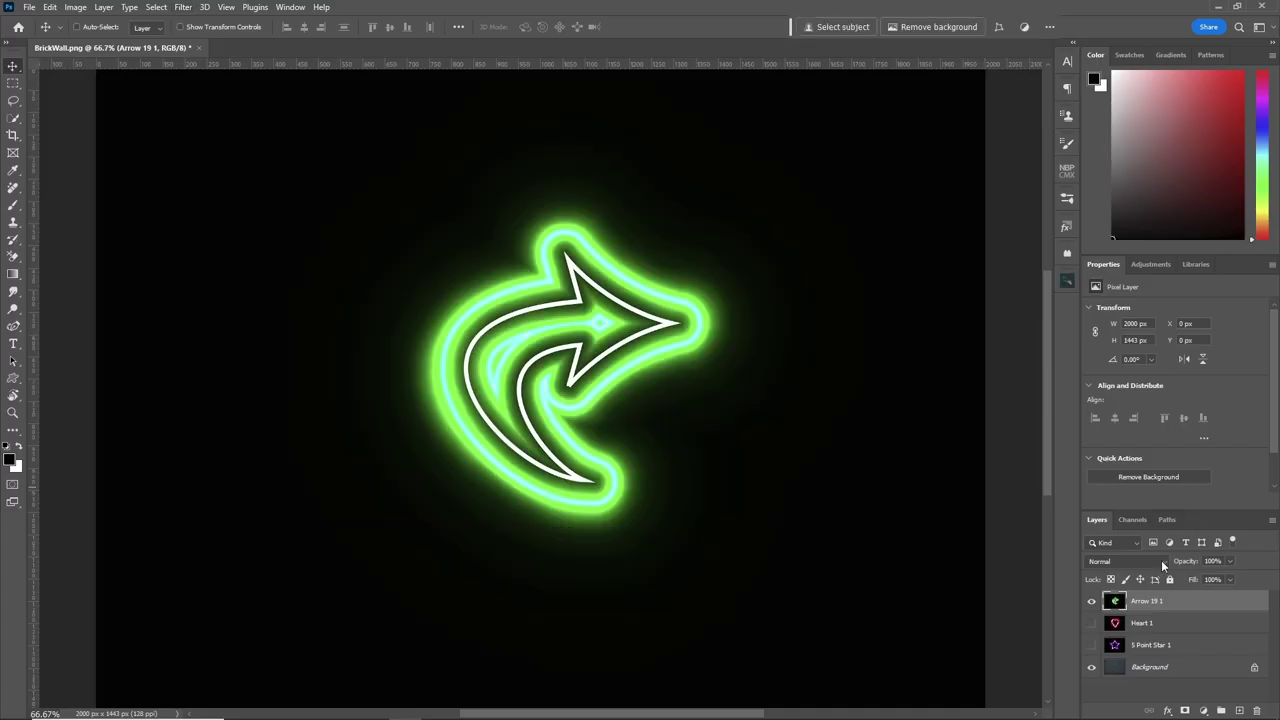
Blend the neon arrow with Screen, duplicate it, and flip the copy horizontally.
left_click(1162, 566)
left_click(1147, 477)
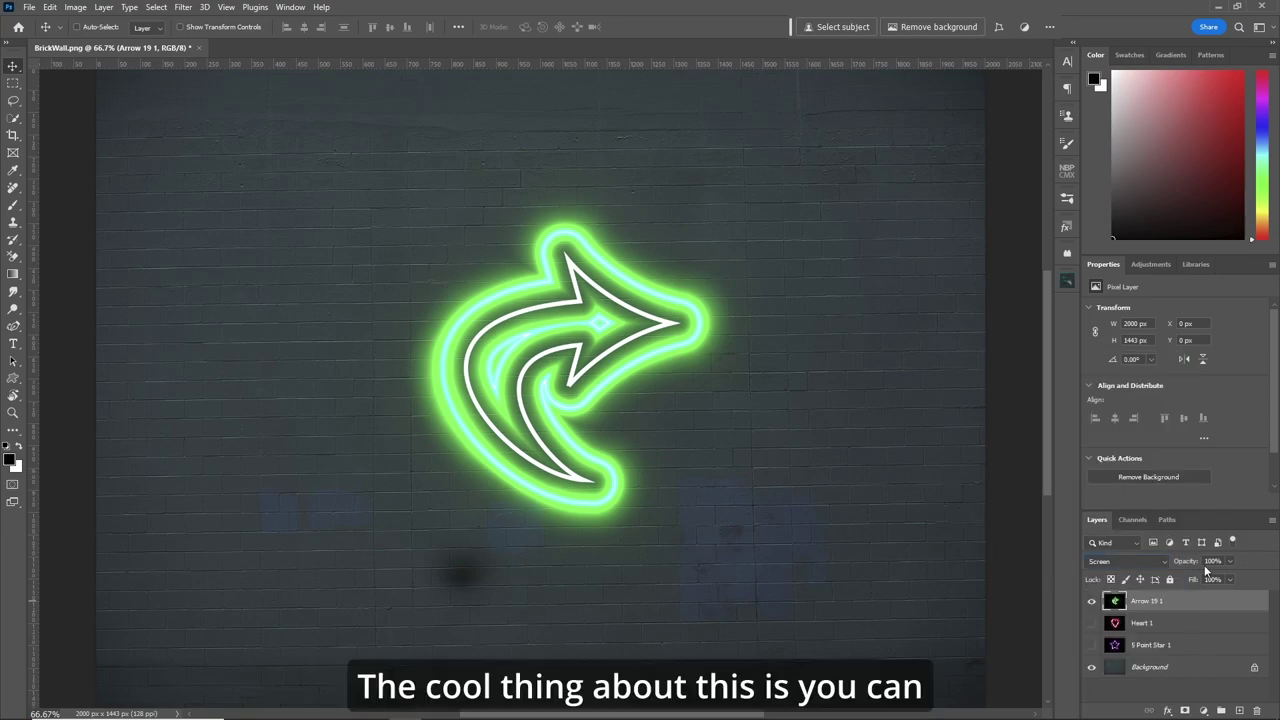
left_click_drag(1230, 607, 1240, 711)
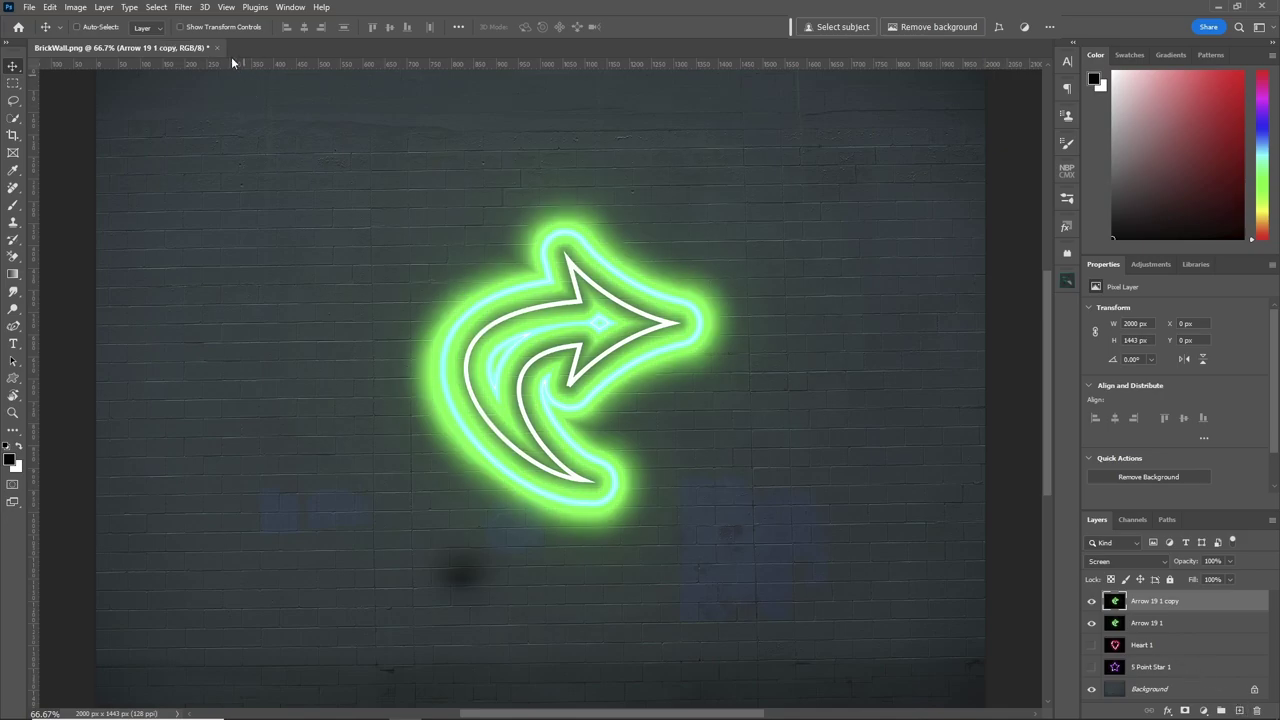
left_click(49, 7)
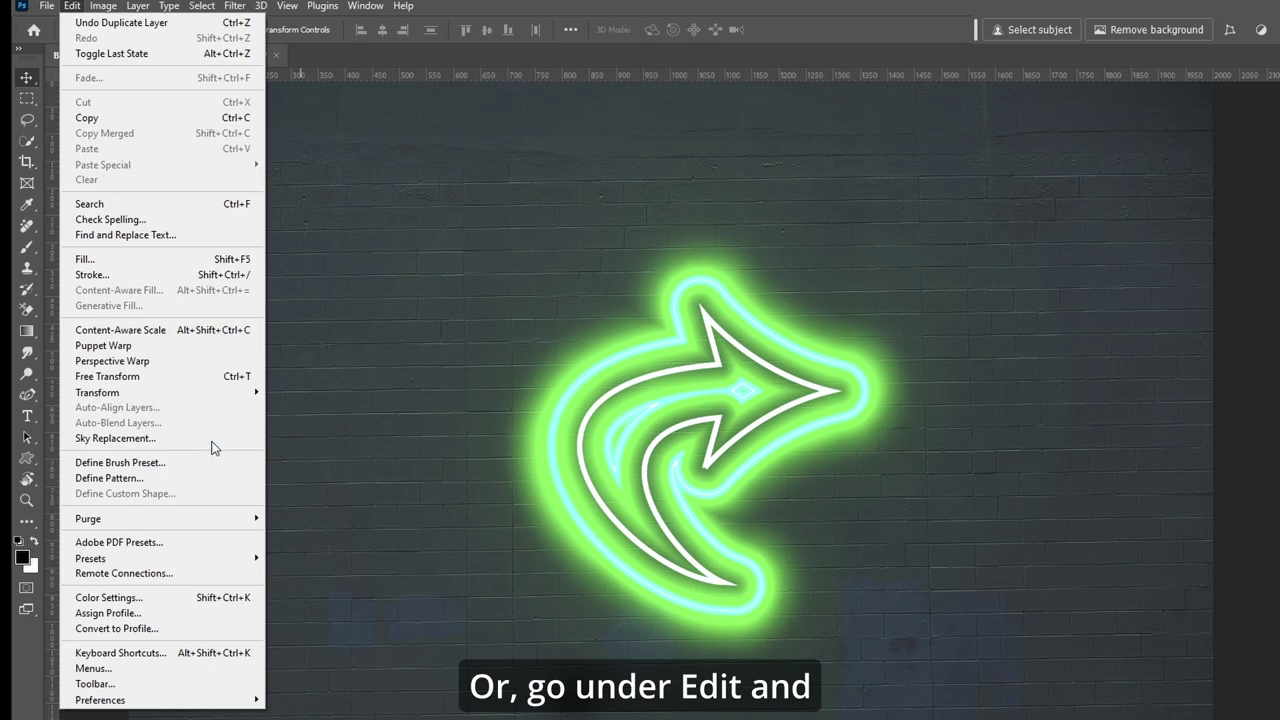
mouse_move(250, 397)
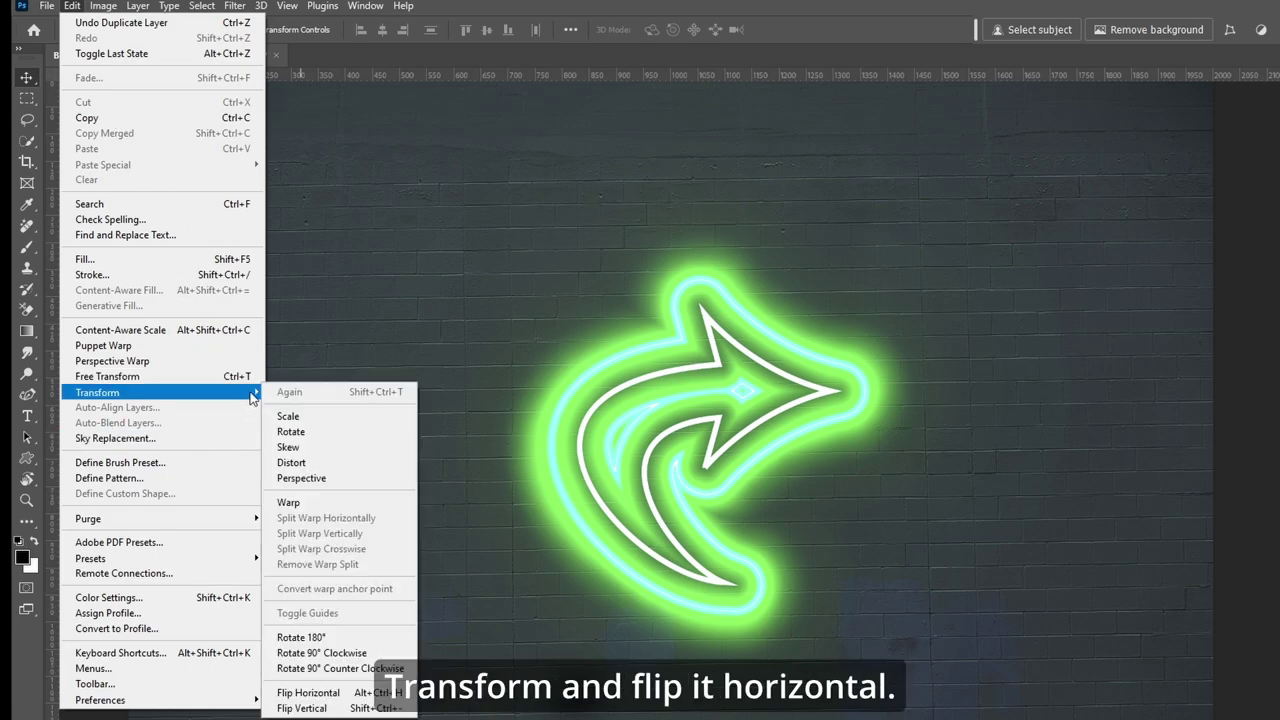
left_click(381, 694)
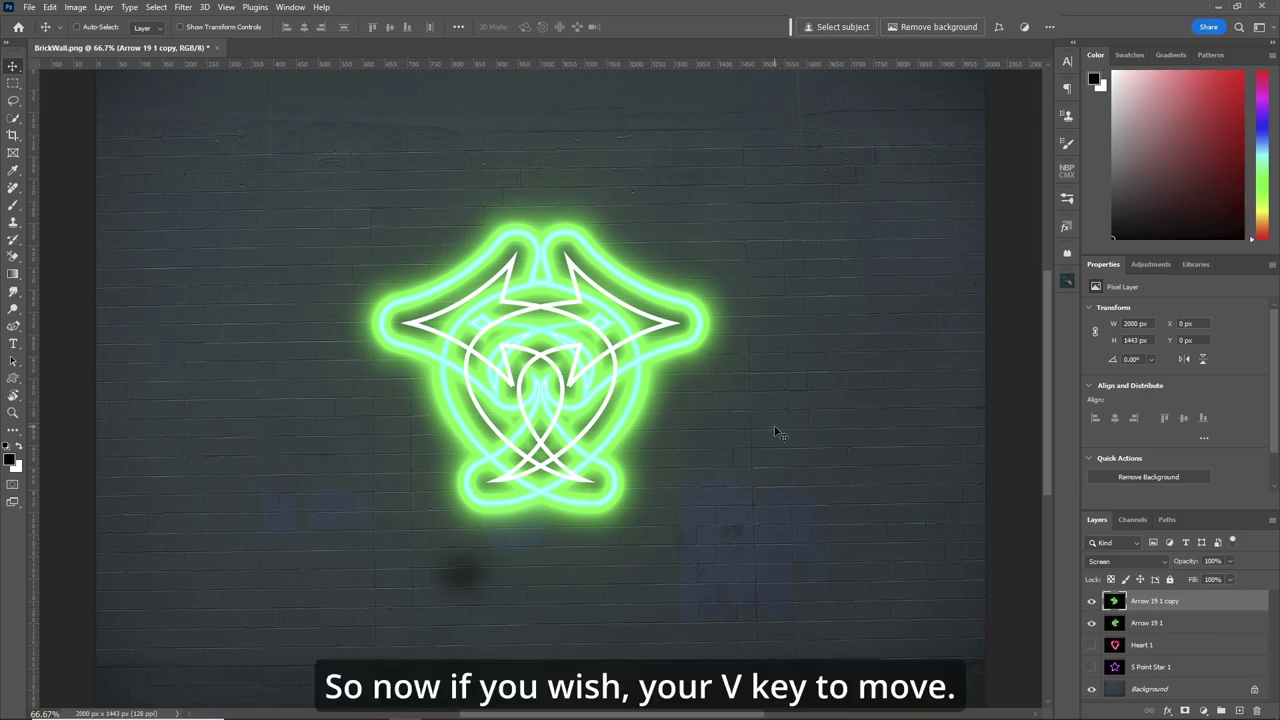
Nudge the arrow copy right and move the original Arrow 19 1 further left.
key("shift+Right")
key("shift+Right")
key("shift+Right")
key("shift+Right")
key("shift+Right")
key("shift+Right")
key("shift+Right")
key("shift+Right")
key("shift+Right")
key("shift+Right")
key("shift+Right")
key("shift+Right")
key("shift+Right")
key("shift+Right")
key("shift+Right")
key("shift+Right")
key("shift+Right")
key("shift+Right")
key("shift+Right")
key("shift+Right")
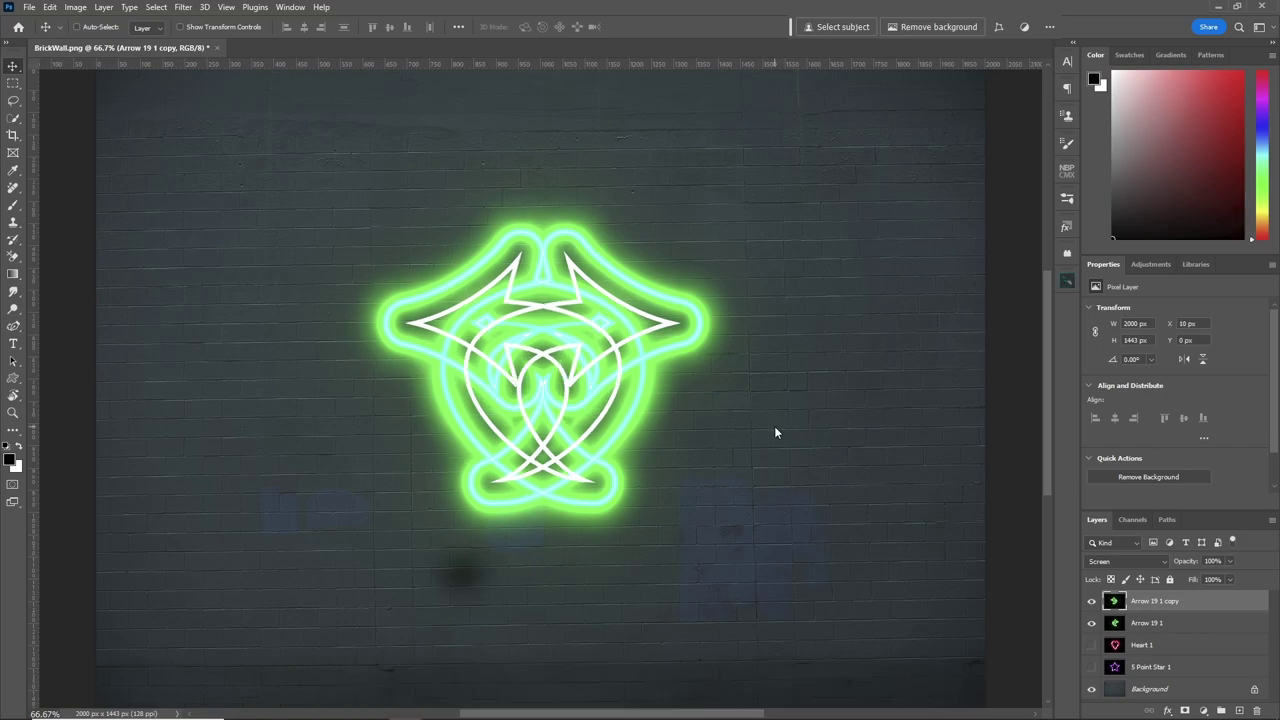
key("shift+Right")
key("shift+Right")
key("shift+Right")
key("shift+Right")
key("shift+Right")
key("shift+Right")
key("shift+Right")
key("shift+Right")
key("shift+Right")
key("shift+Right")
key("shift+Right")
key("shift+Right")
key("shift+Right")
key("shift+Right")
key("shift+Right")
key("shift+Right")
key("shift+Right")
key("shift+Right")
key("shift+Right")
key("shift+Right")
key("alt+bracketleft")
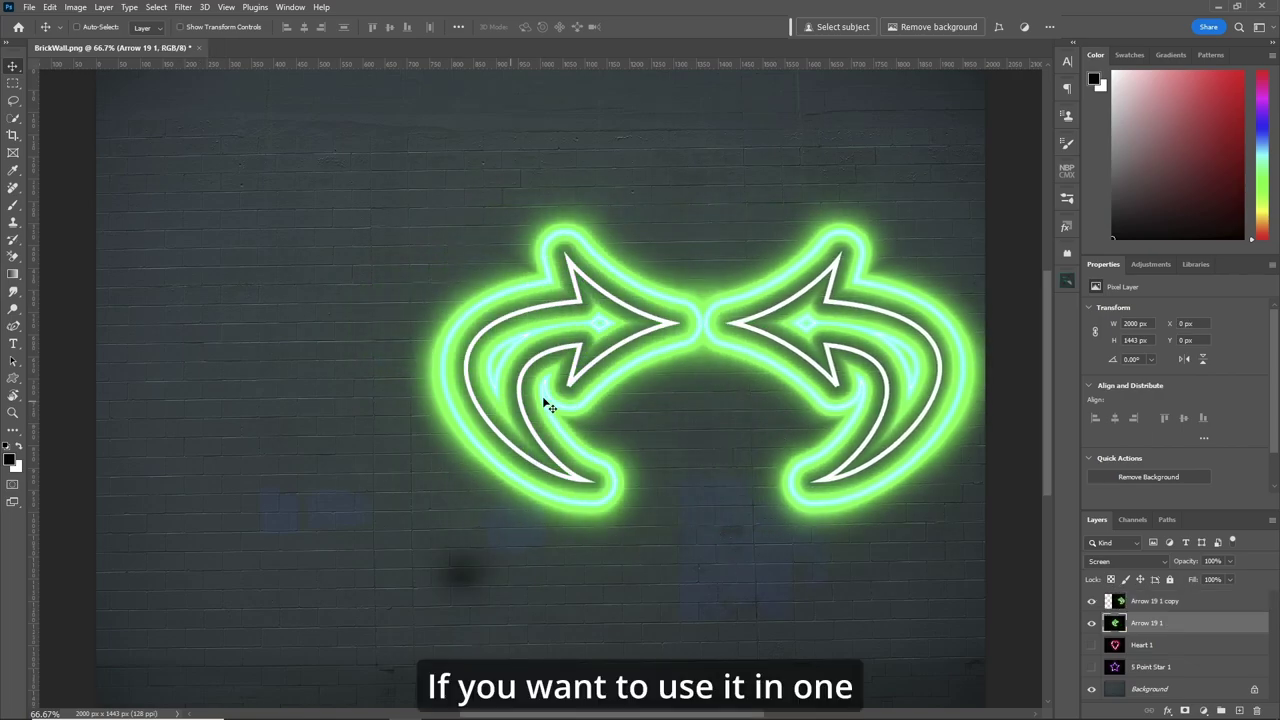
left_click_drag(600, 355, 362, 357)
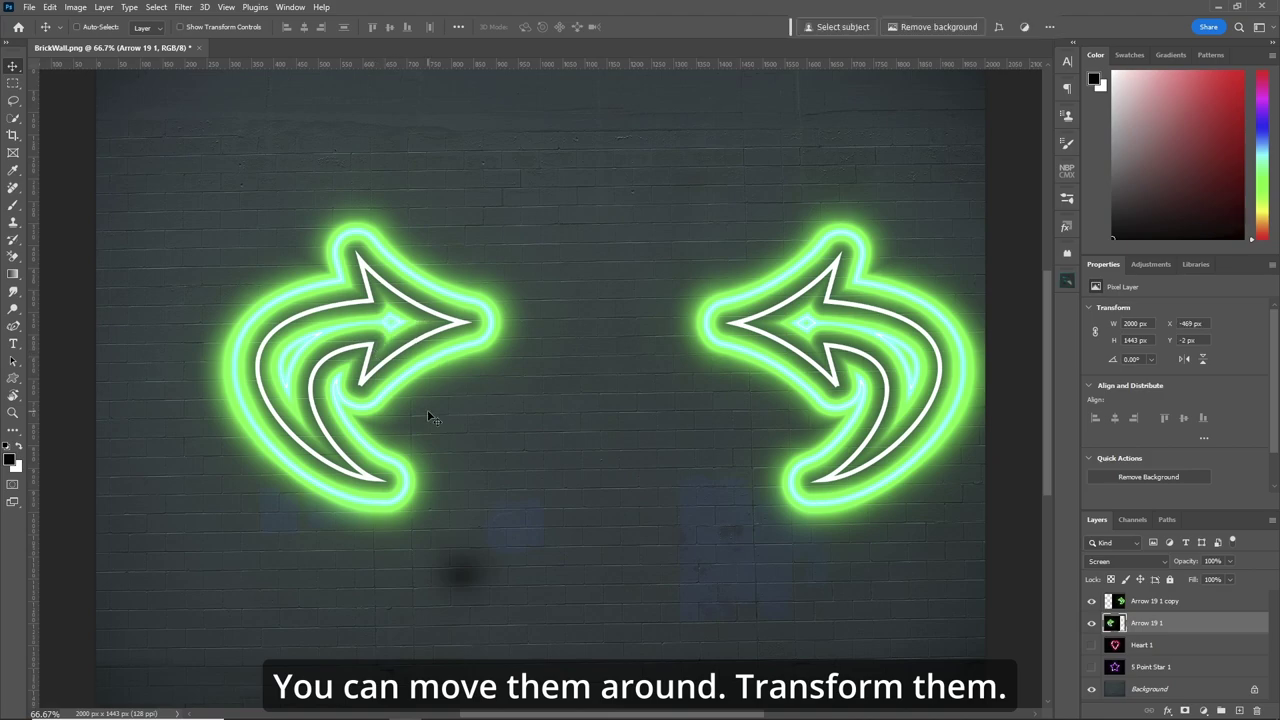
Shrink the left arrow and rotate it about 6 degrees clockwise.
key("ctrl+t")
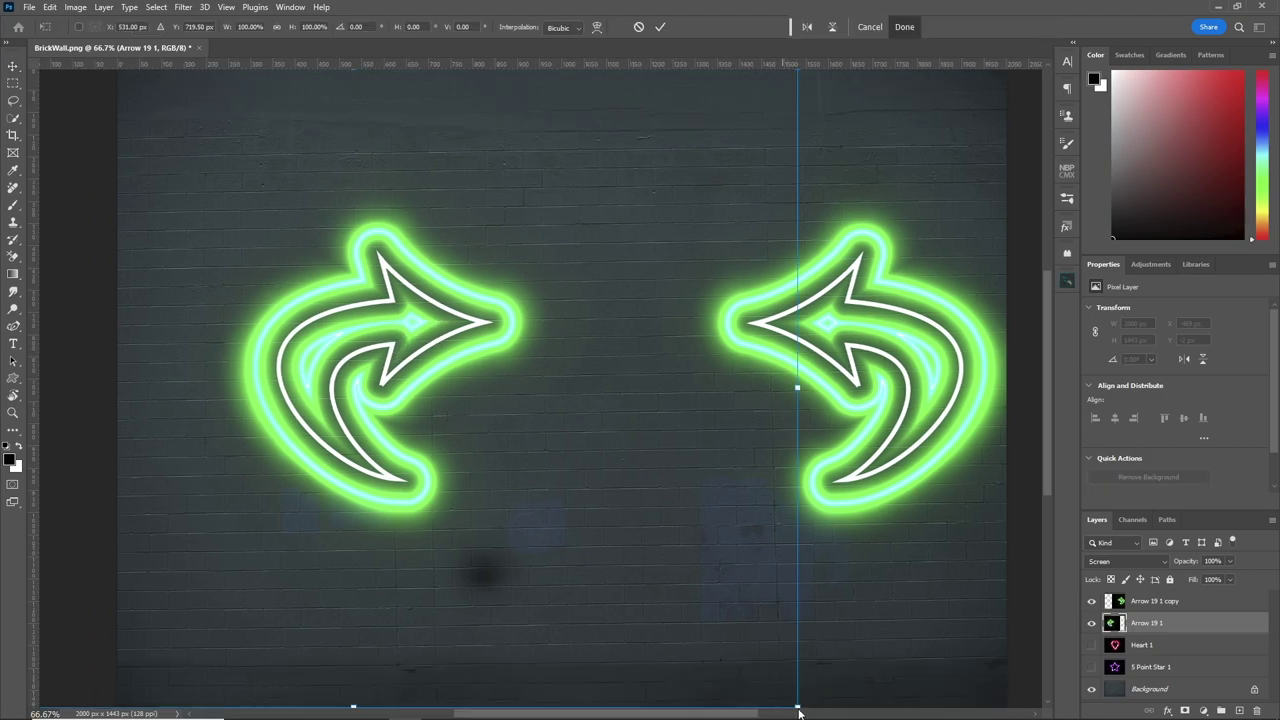
left_click_drag(797, 704, 603, 505)
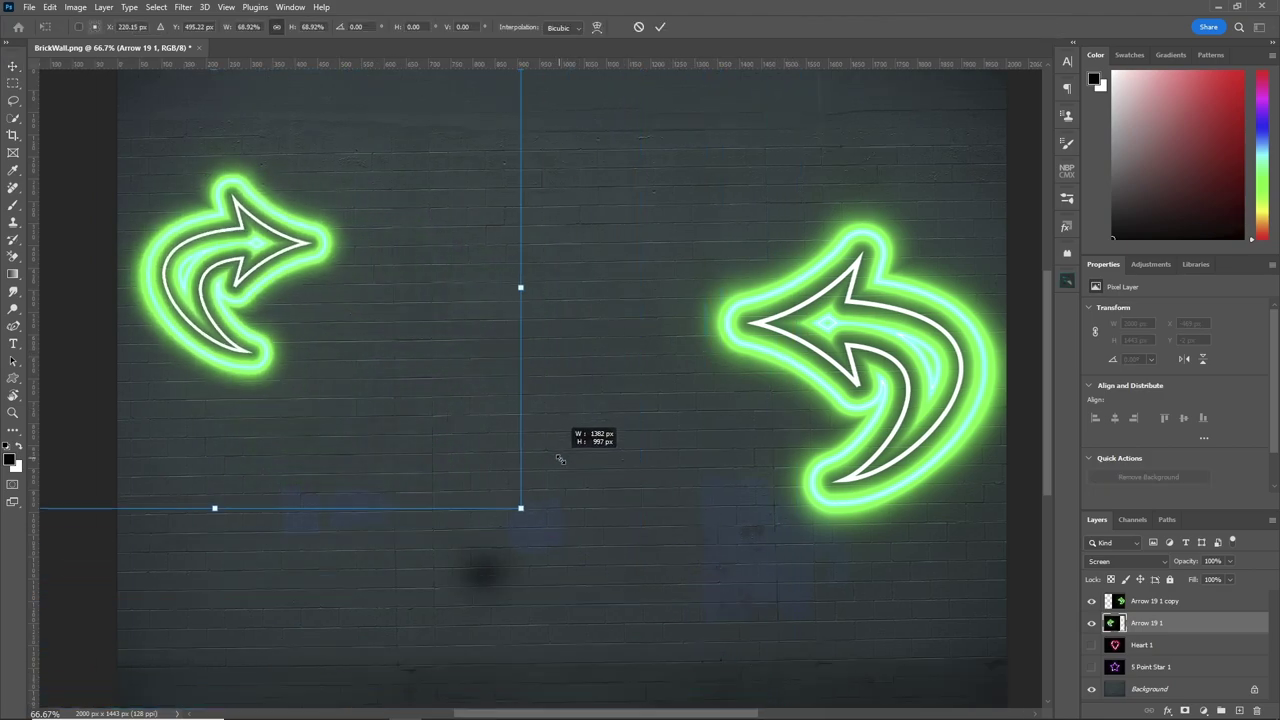
left_click_drag(560, 459, 564, 462)
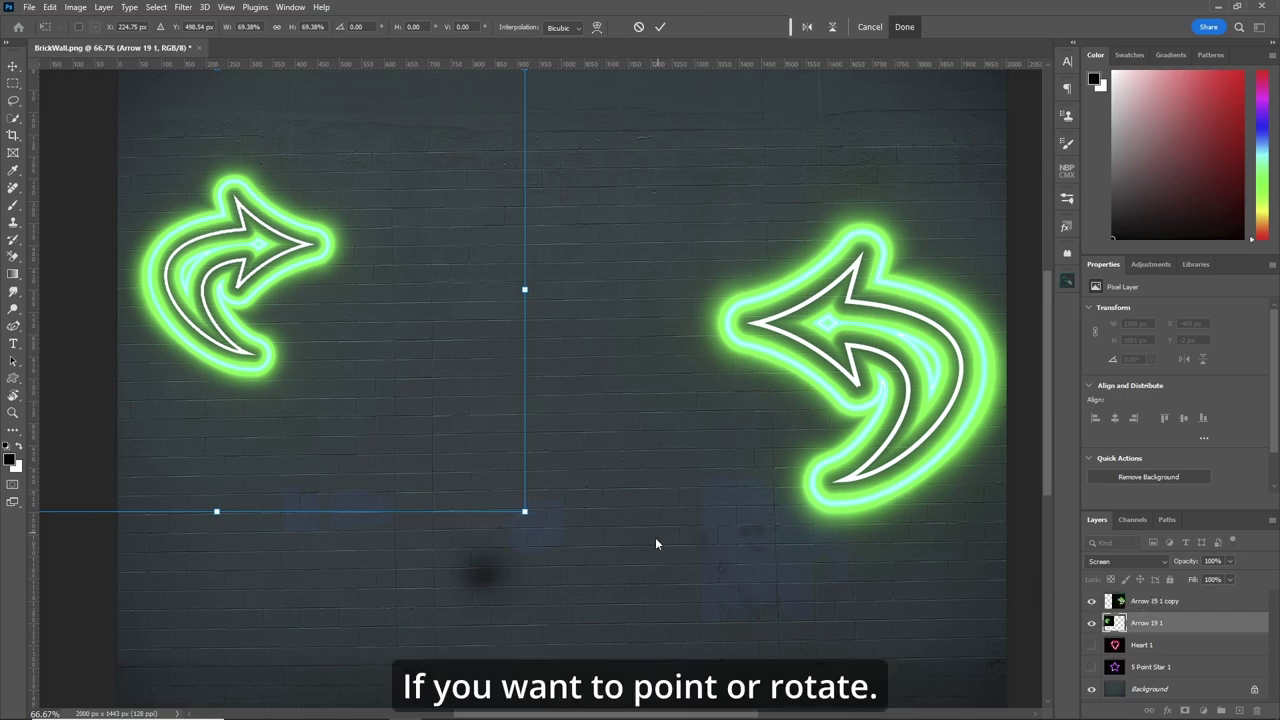
left_click_drag(656, 544, 575, 556)
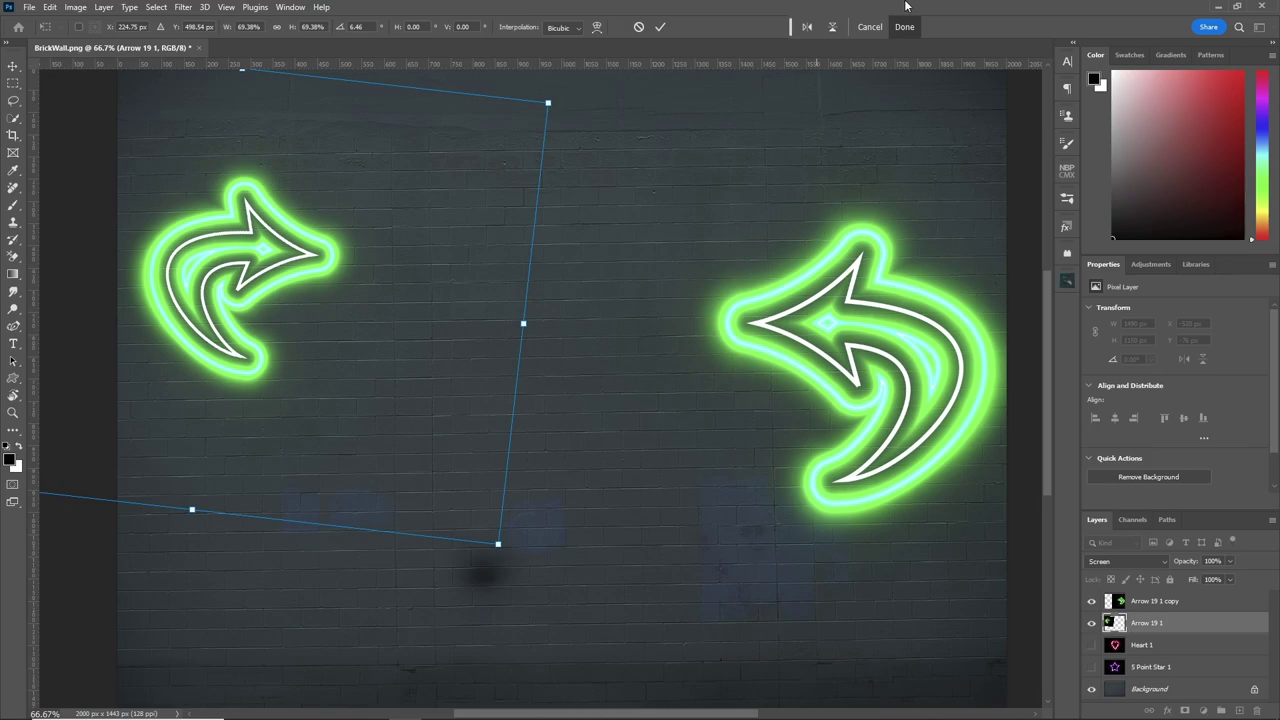
left_click(902, 25)
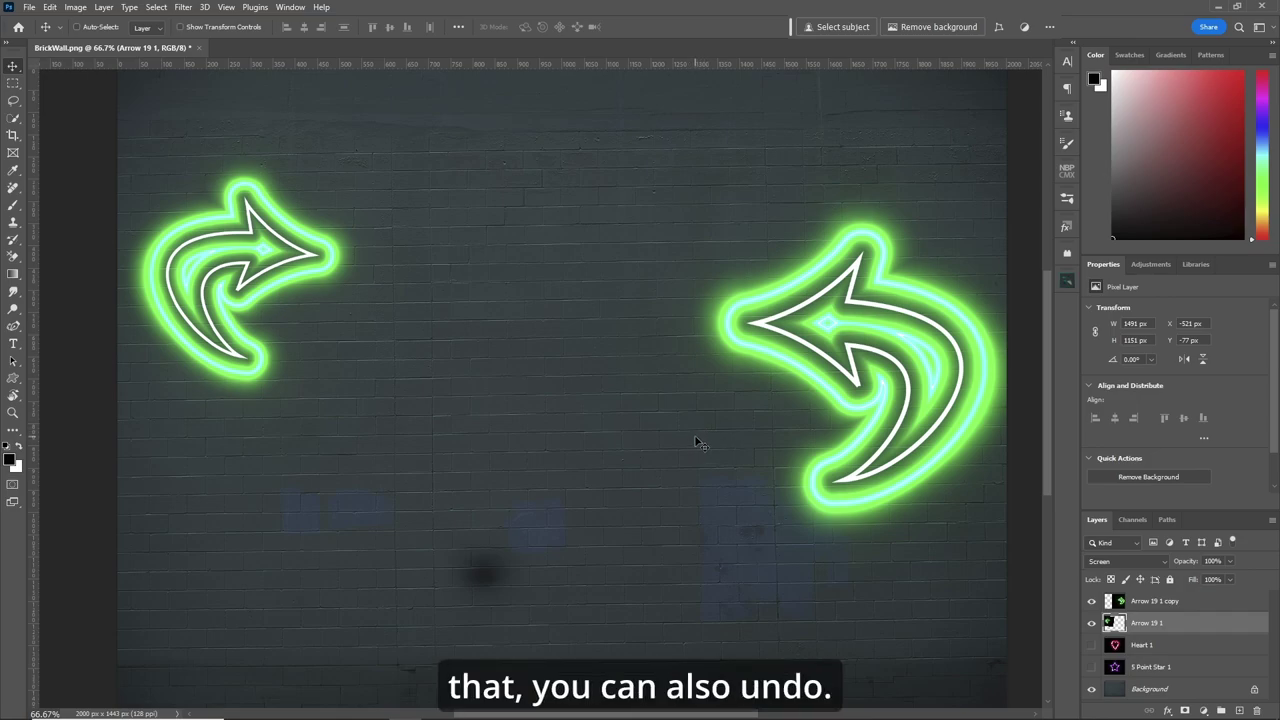
Undo the flip, duplicate, Screen blend and neon glow, then delete the Arrow 19 1 layer.
key("ctrl+z")
key("ctrl+z")
key("ctrl+z")
key("ctrl+z")
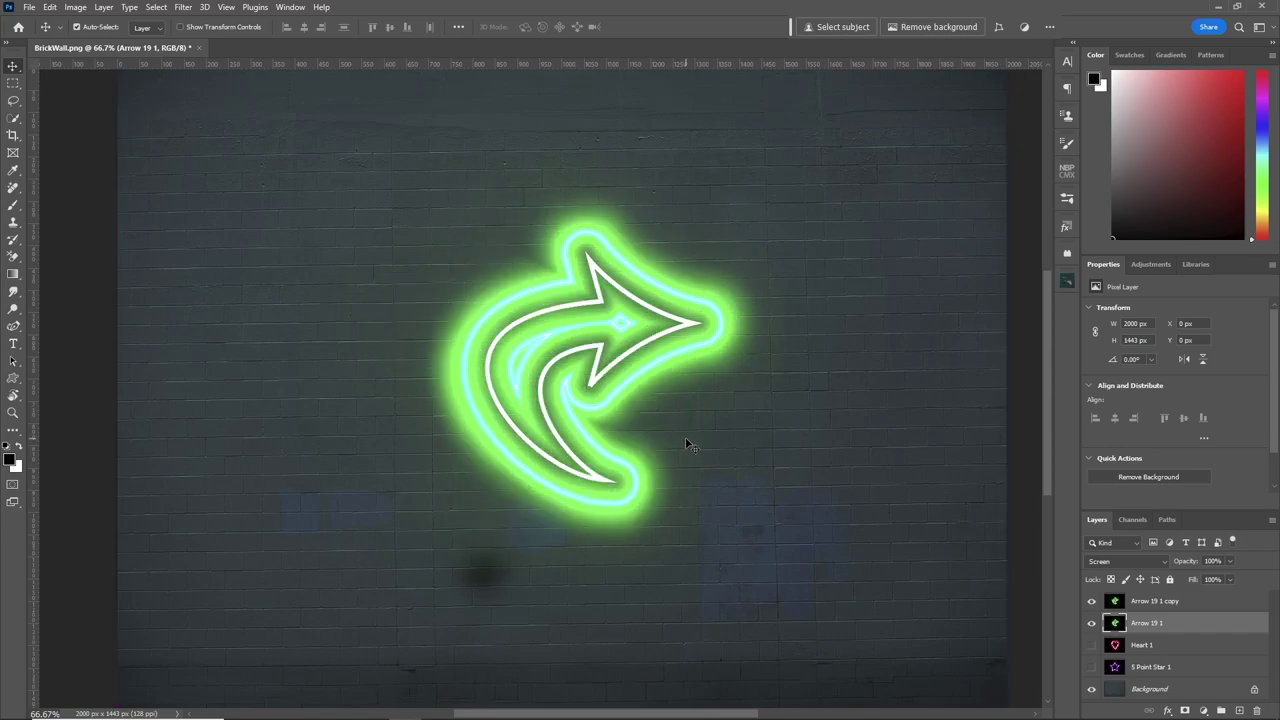
key("ctrl+z")
key("ctrl+z")
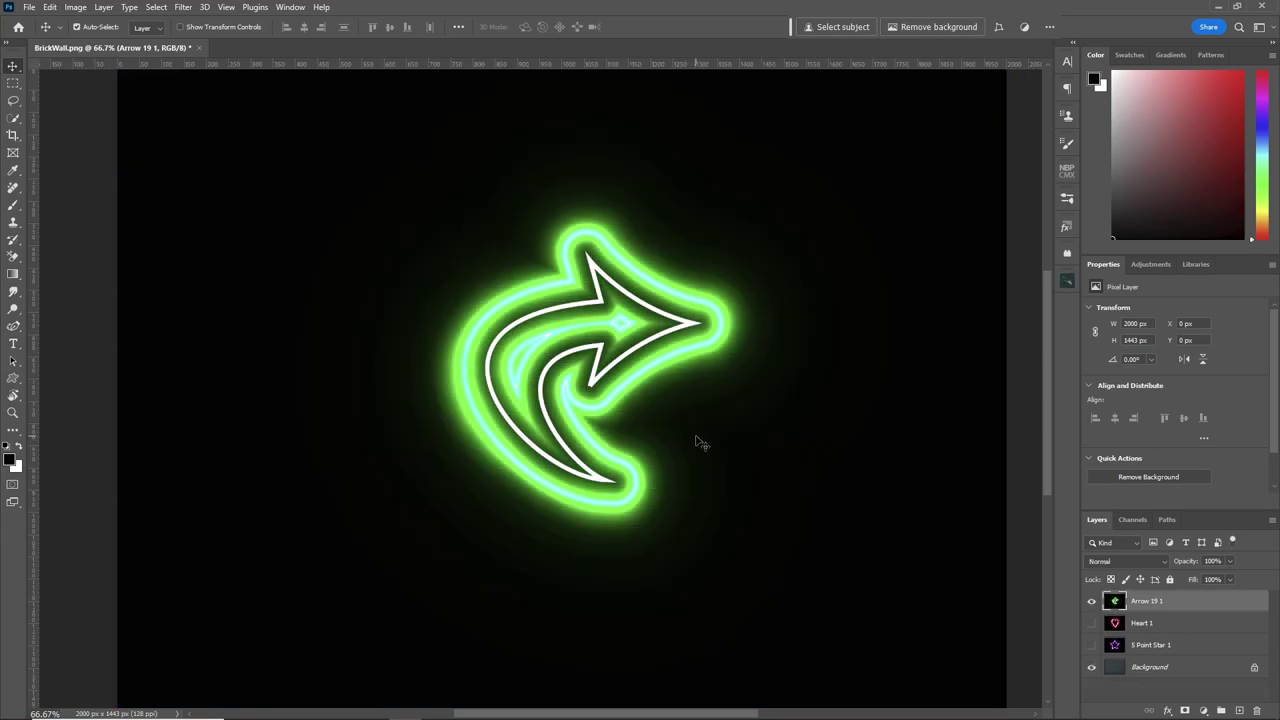
key("ctrl+z")
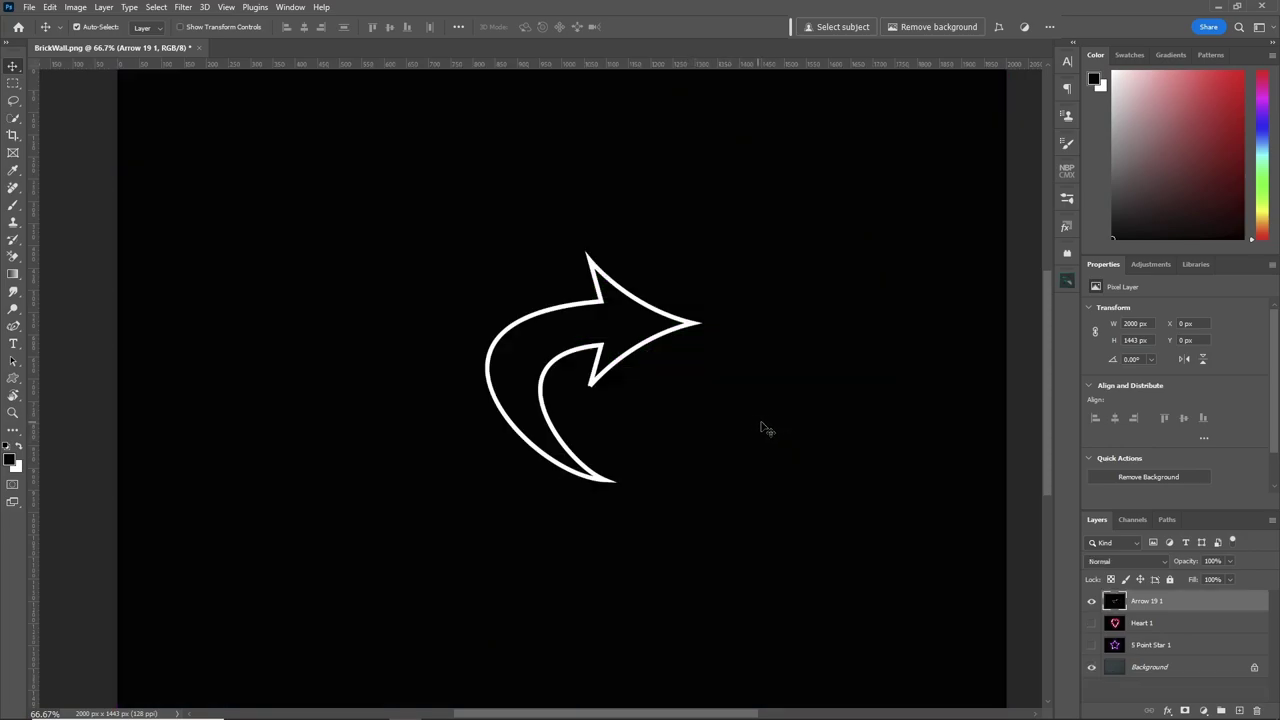
key("ctrl+z")
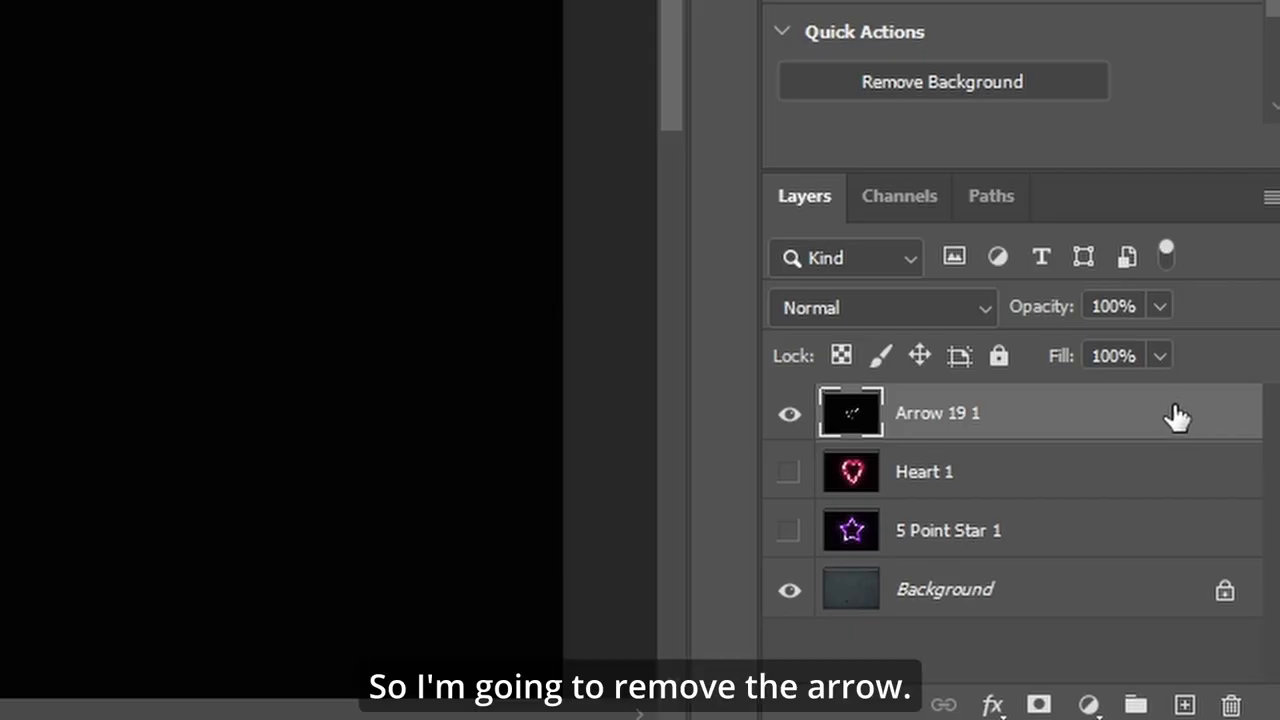
left_click_drag(1234, 602, 1232, 704)
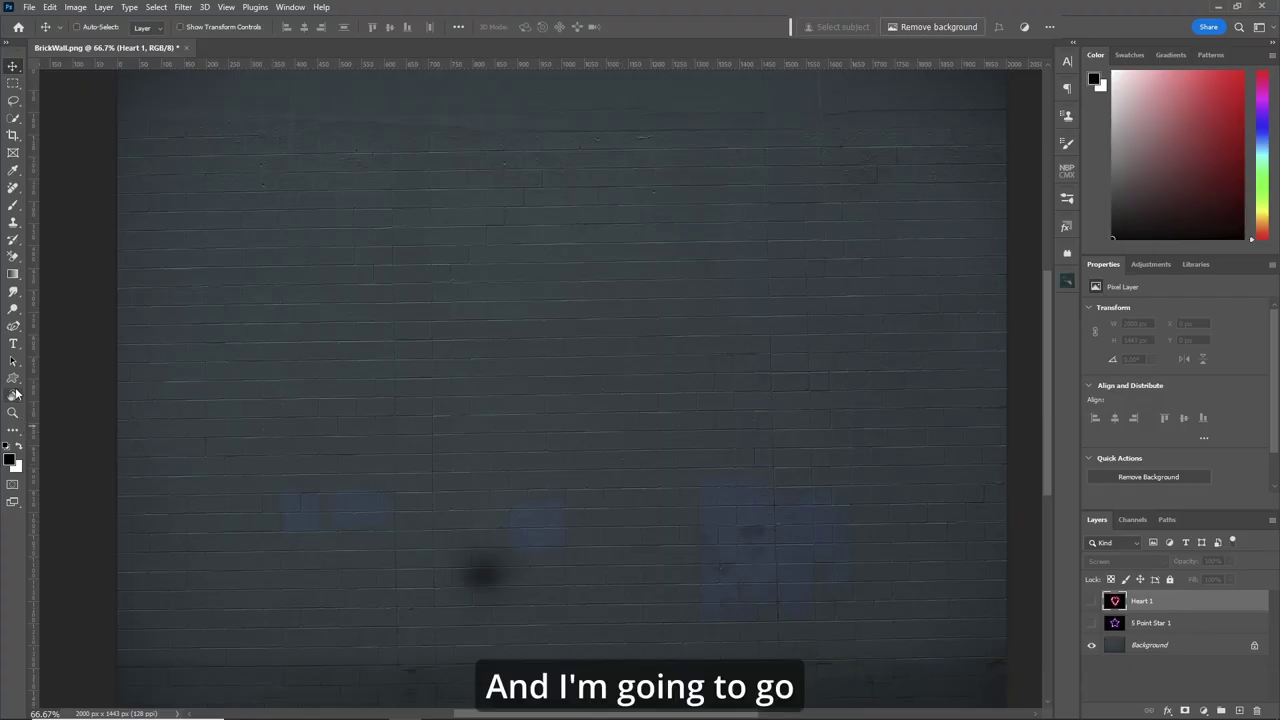
Draw a new arrow on the brick wall with the Custom Shape Tool.
left_click(13, 378)
right_click(13, 378)
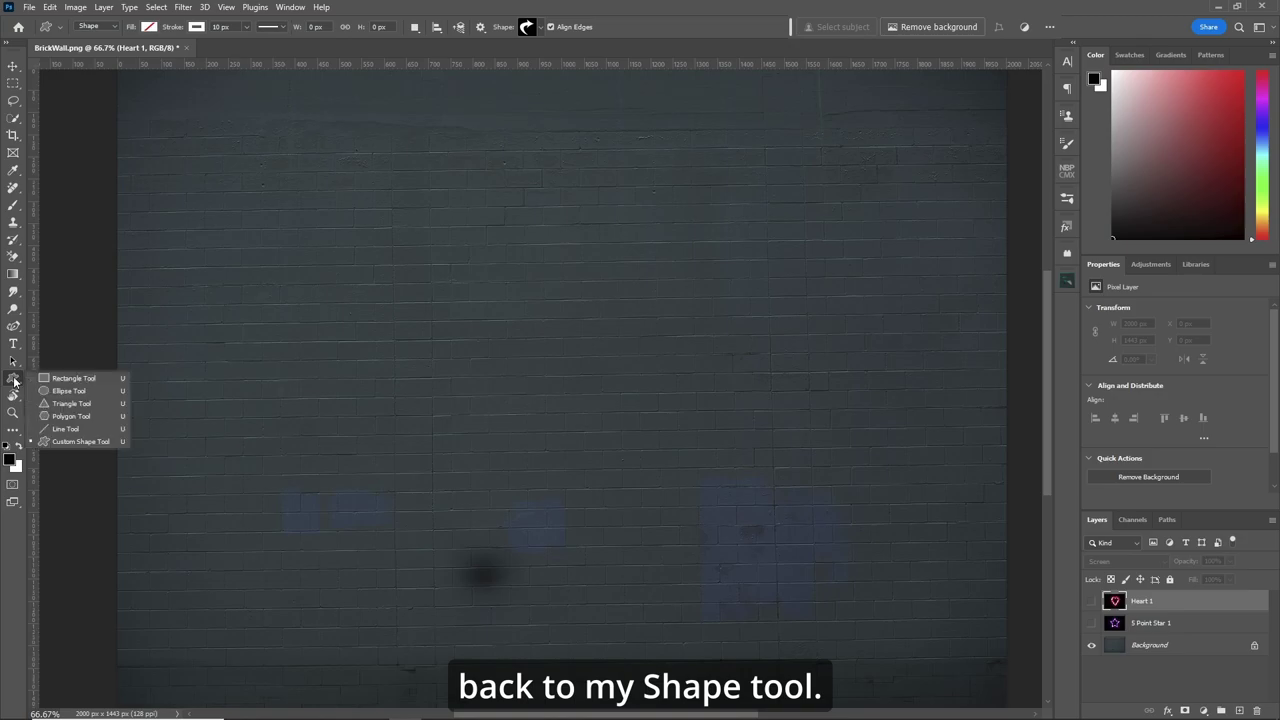
left_click(83, 442)
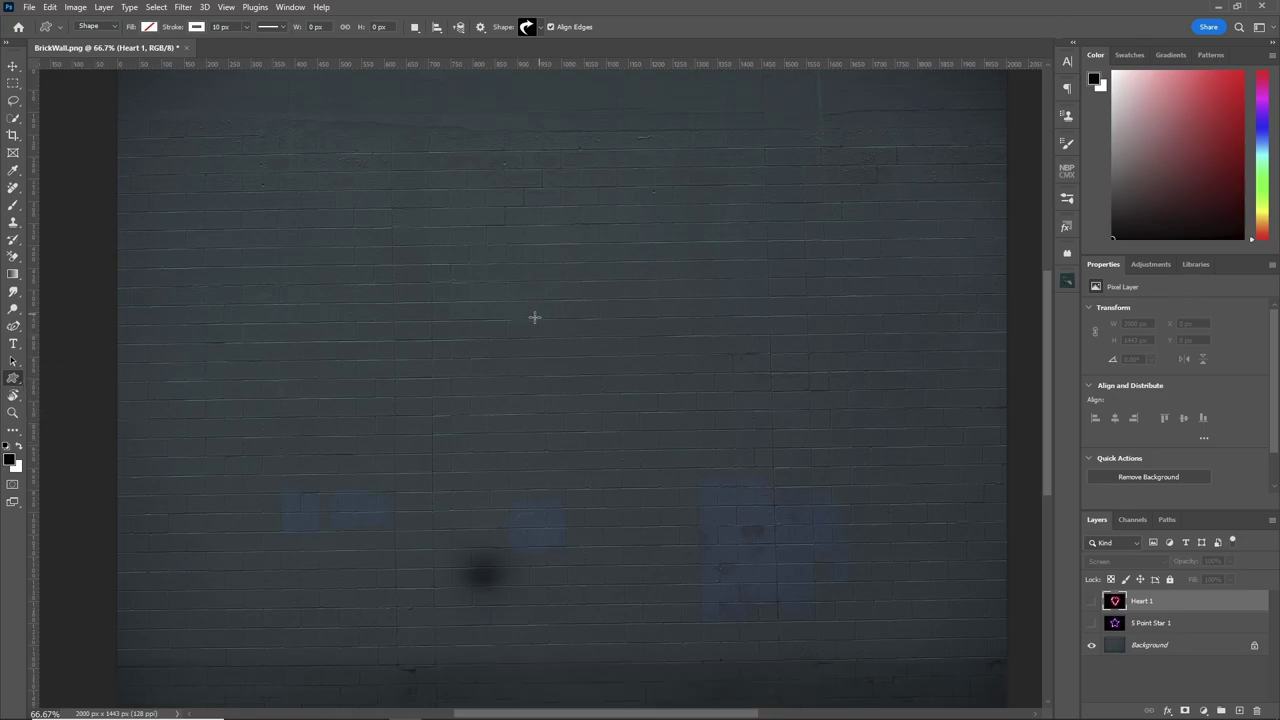
left_click_drag(536, 316, 646, 428)
Give the arrow a white fill and a black stroke.
left_click(149, 27)
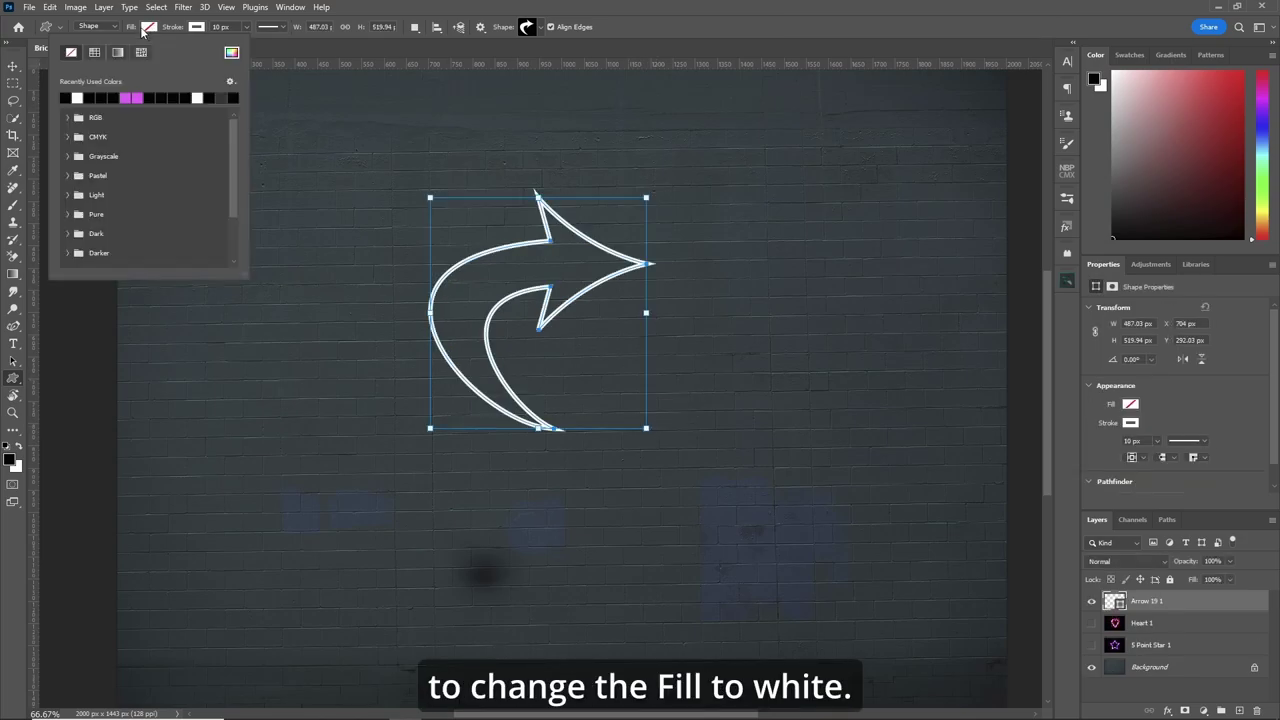
left_click(78, 97)
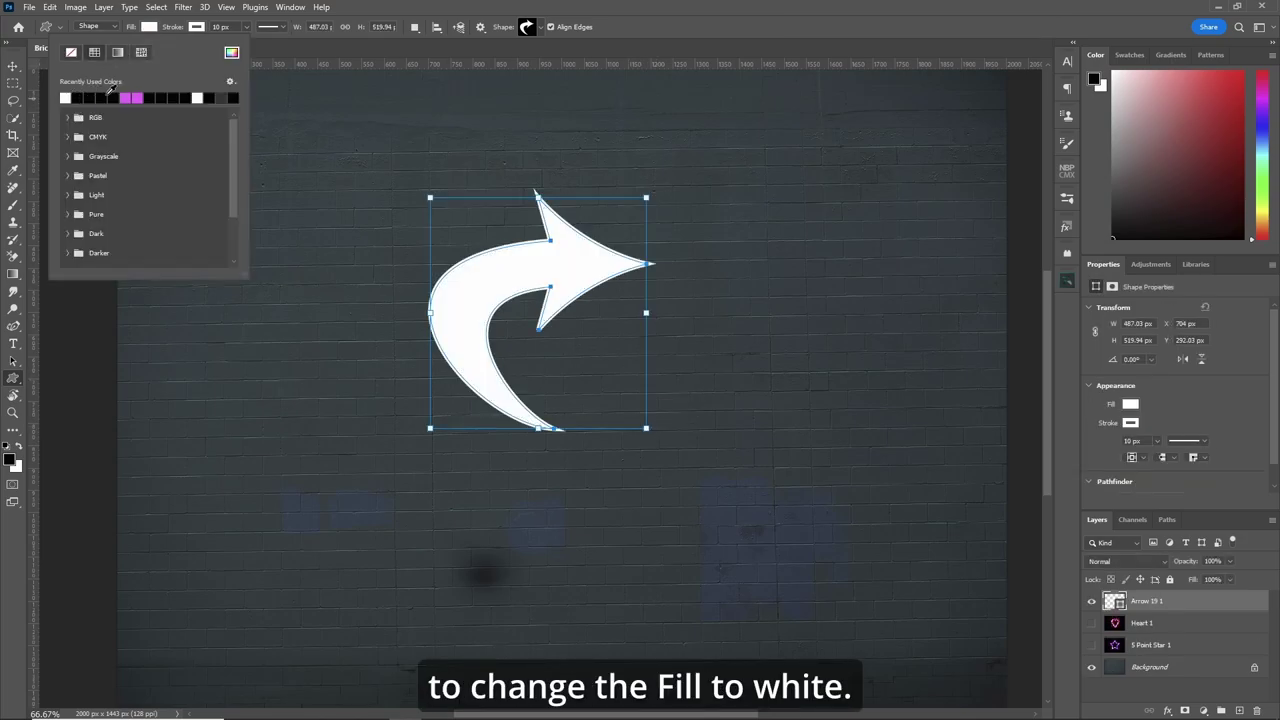
left_click(196, 28)
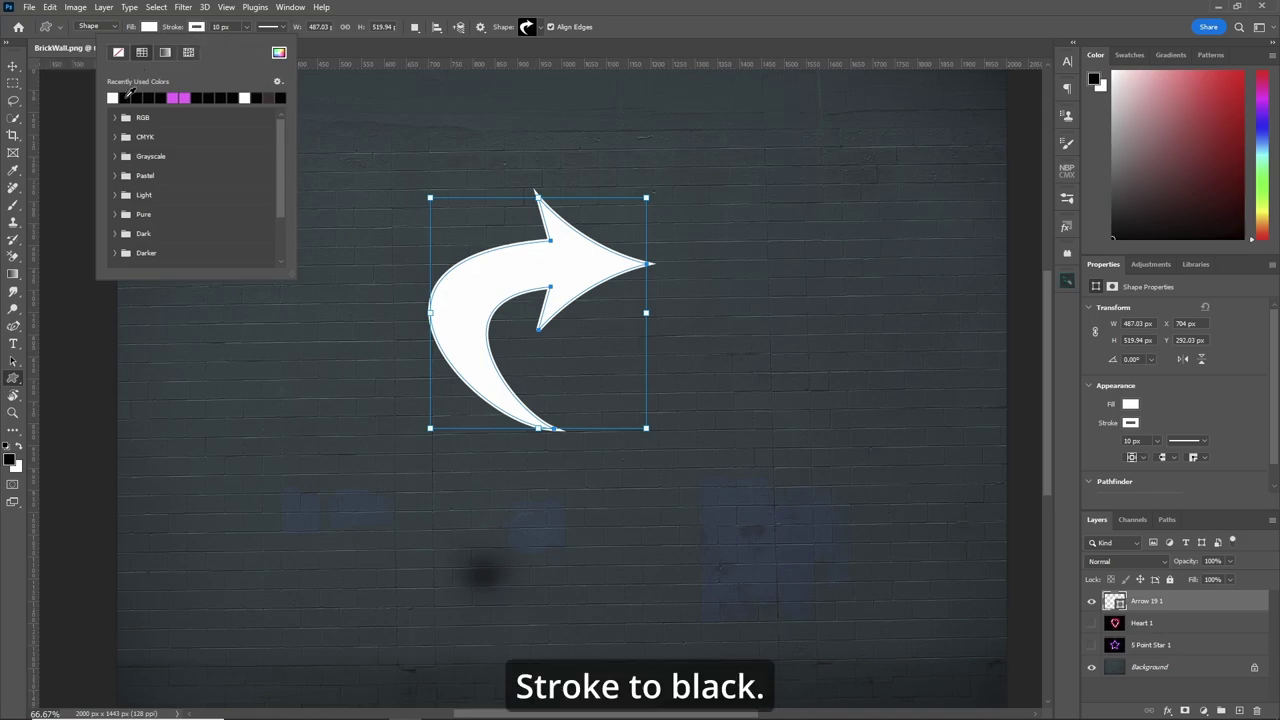
left_click(125, 96)
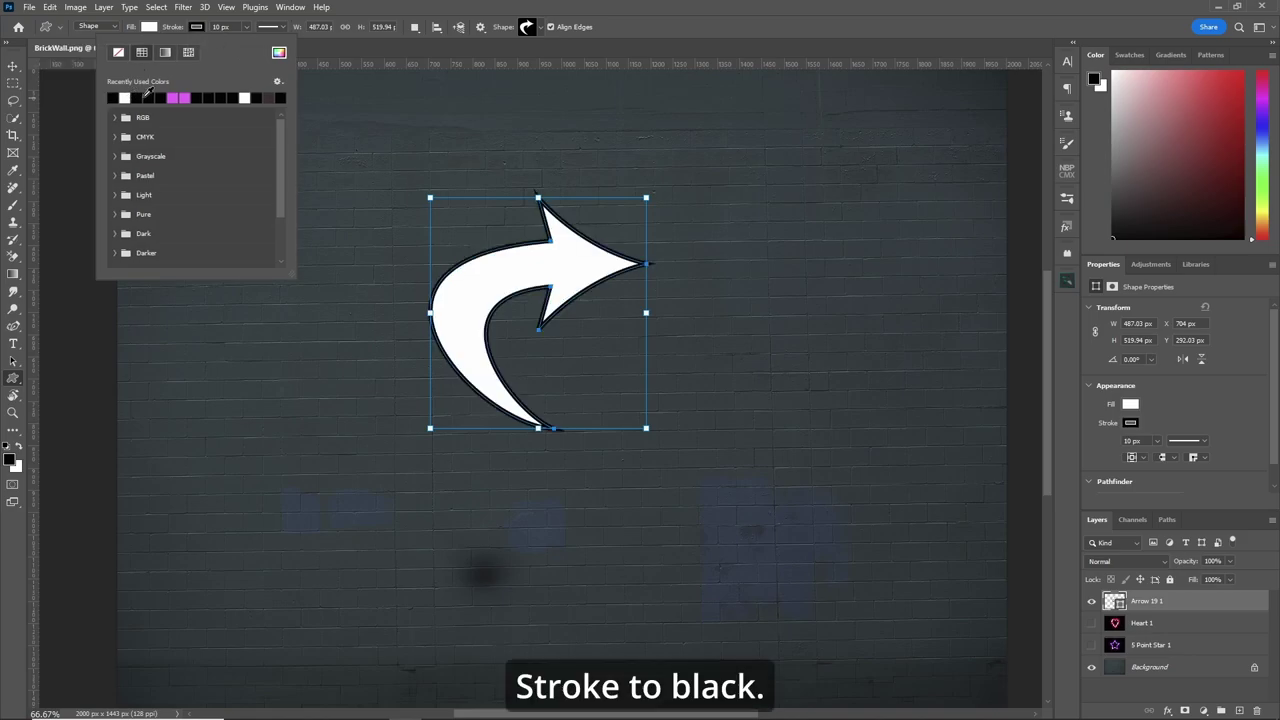
left_click(773, 33)
left_click(1204, 710)
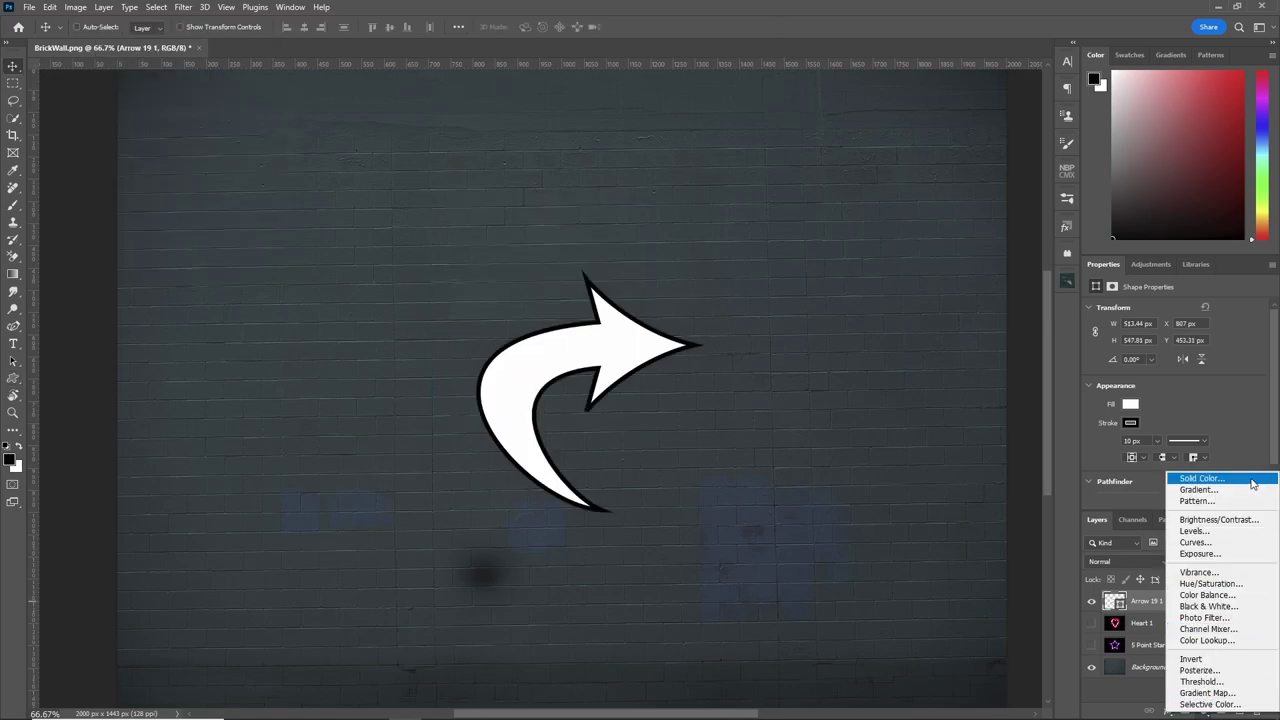
Add a black Solid Color fill layer and place it beneath the arrow.
left_click(1202, 479)
left_click(1004, 115)
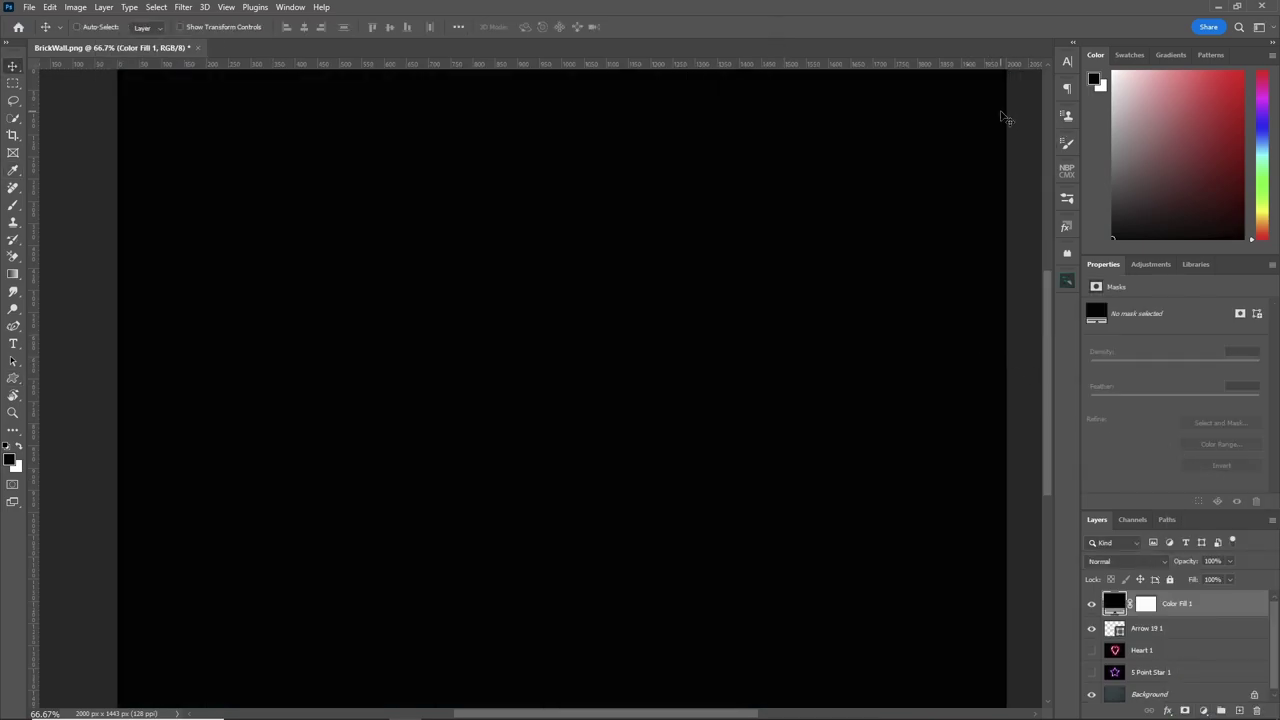
key("ctrl+bracketleft")
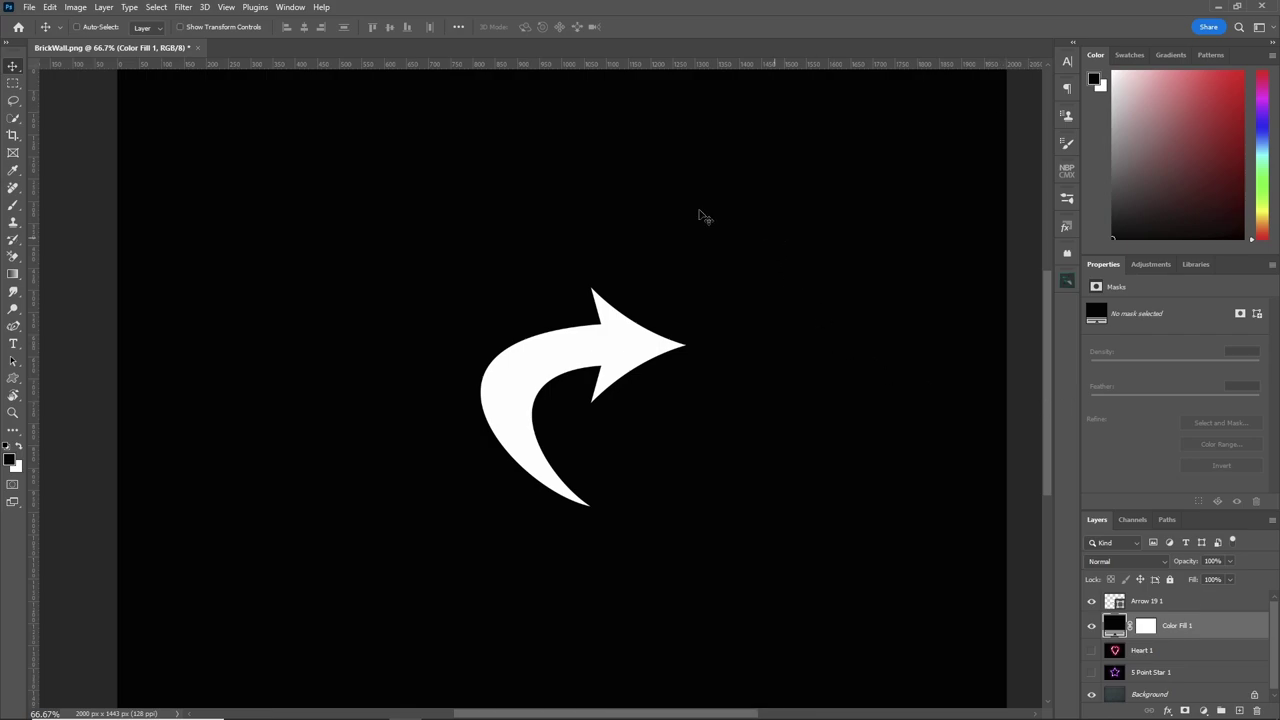
Select Arrow 19 1 and Color Fill 1 and merge them into one layer.
left_click(1184, 603)
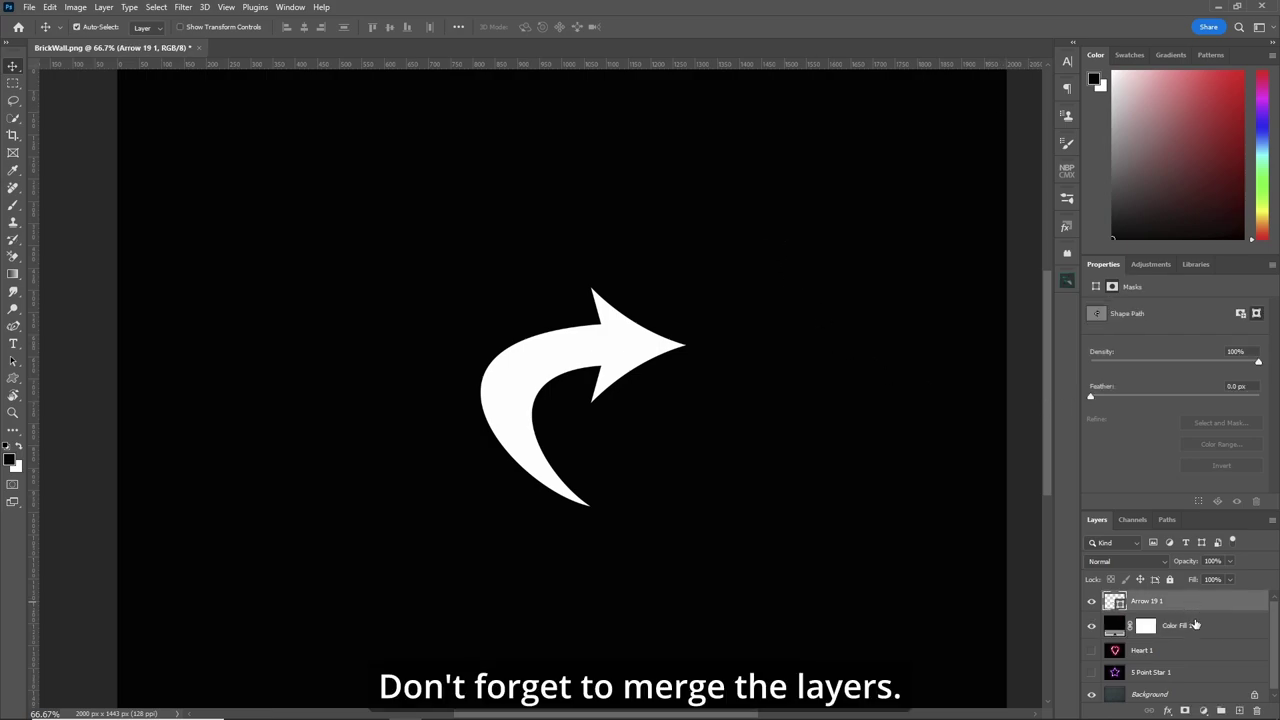
left_click(1193, 624, "shift")
right_click(1212, 618)
left_click(1150, 481)
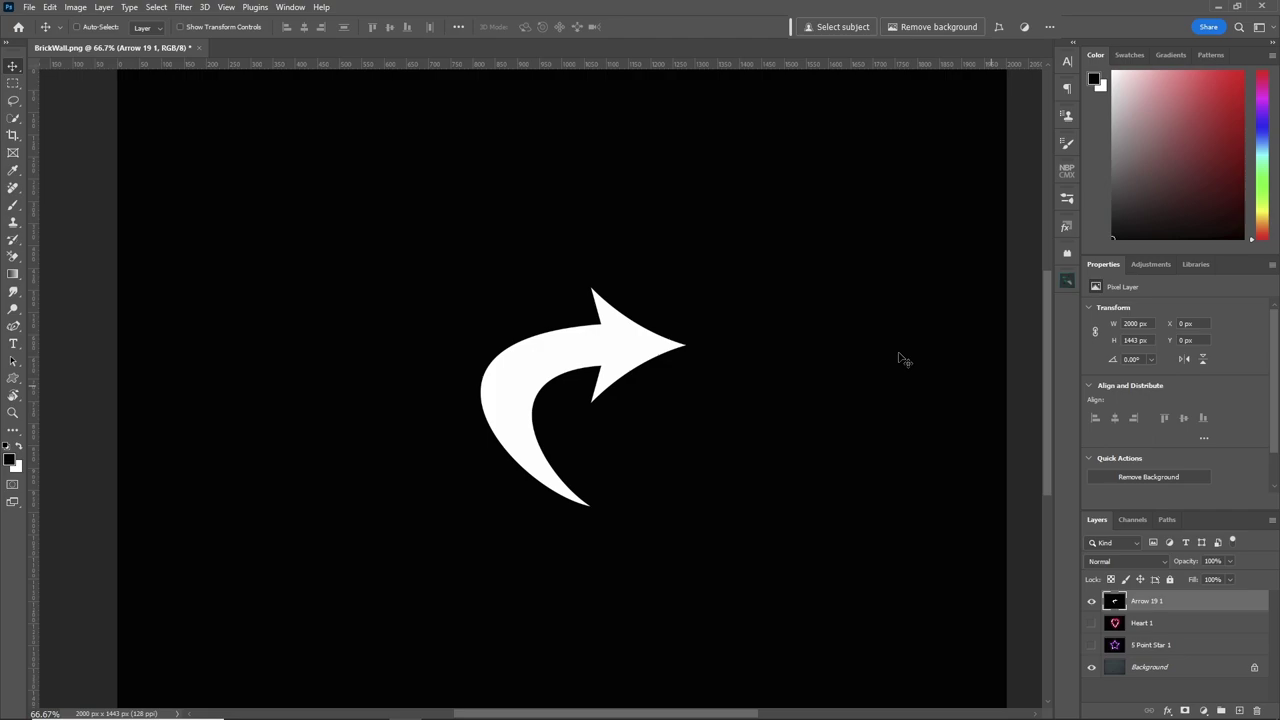
left_click(183, 7)
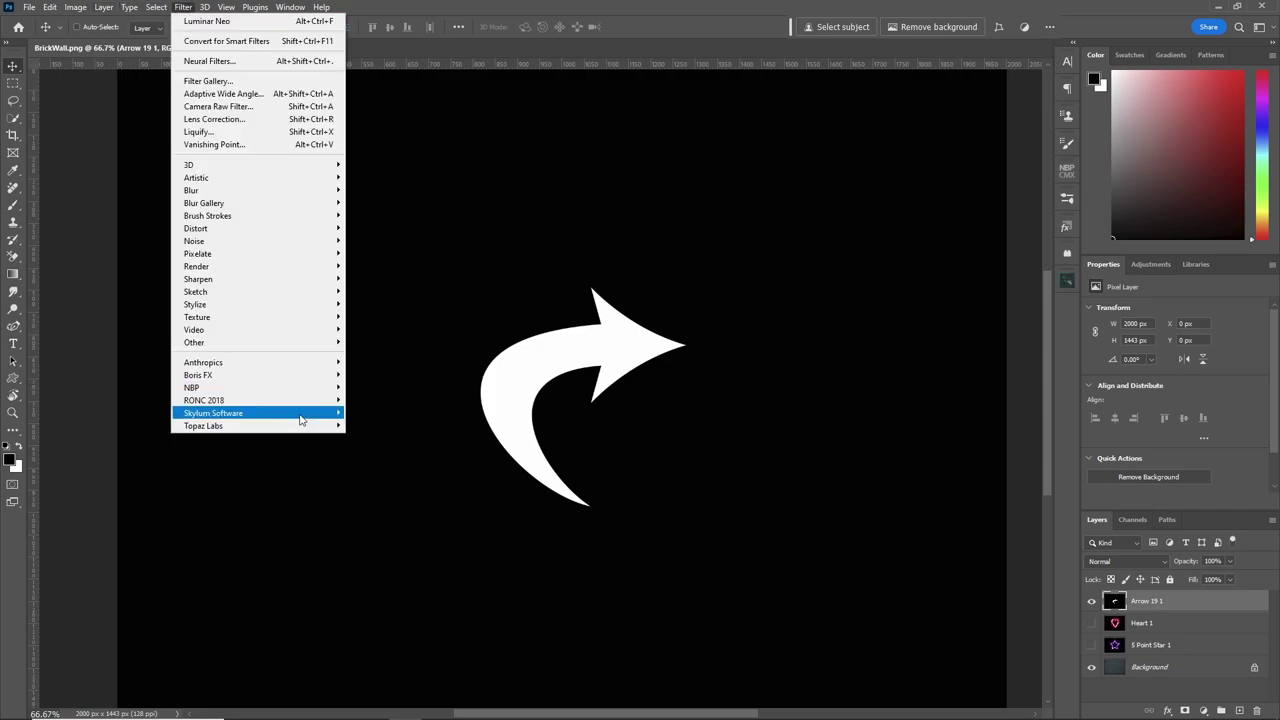
Open the arrow layer in Luminar Neo with Neon & Glow following the detected object.
mouse_move(308, 416)
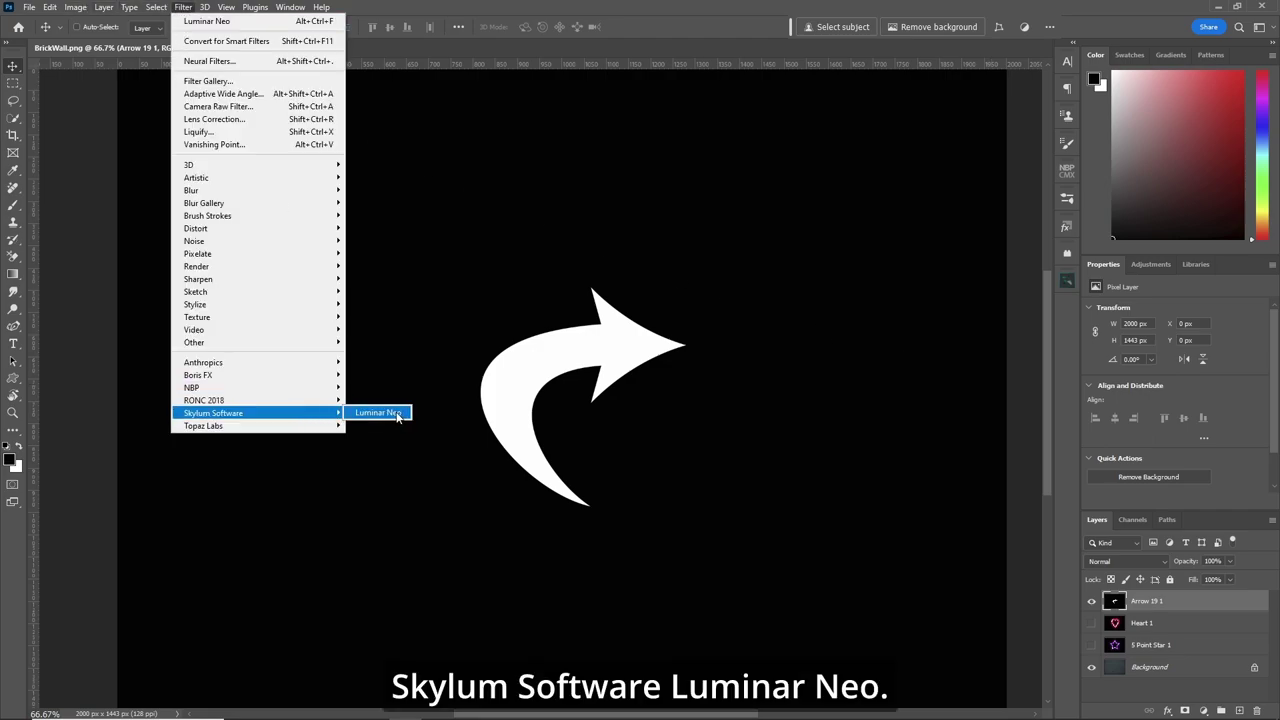
left_click(378, 413)
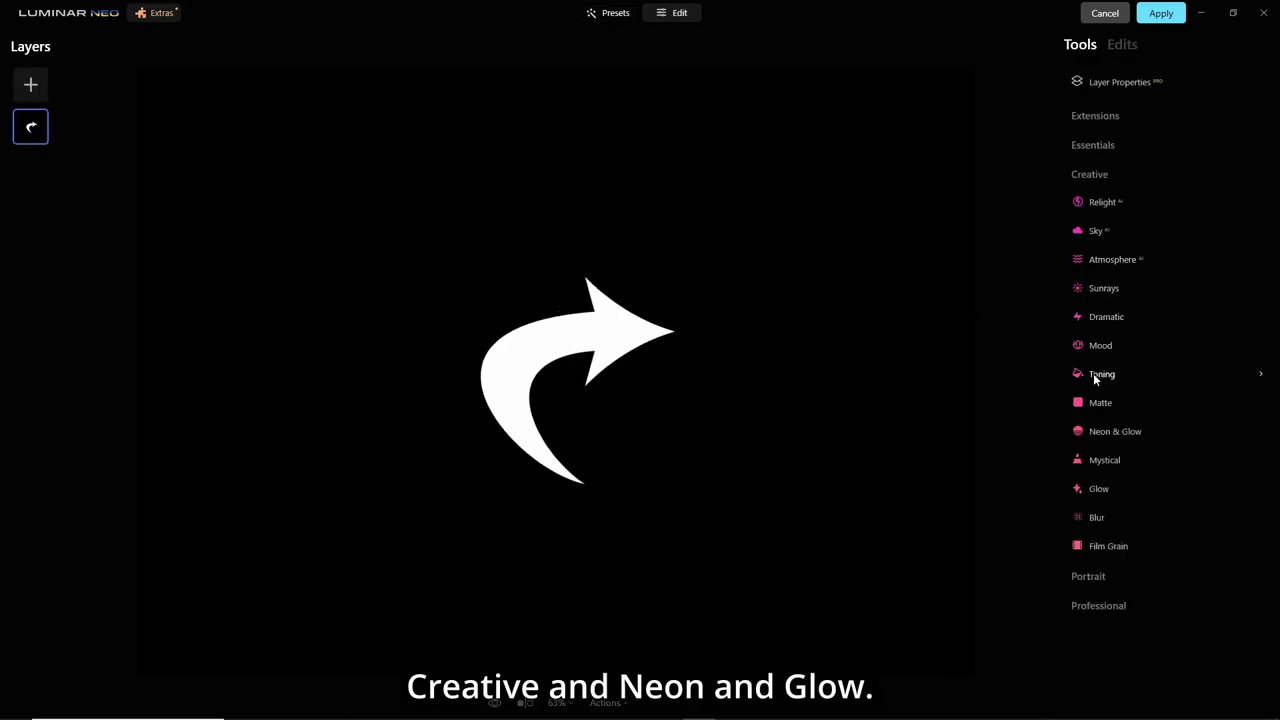
left_click(1085, 432)
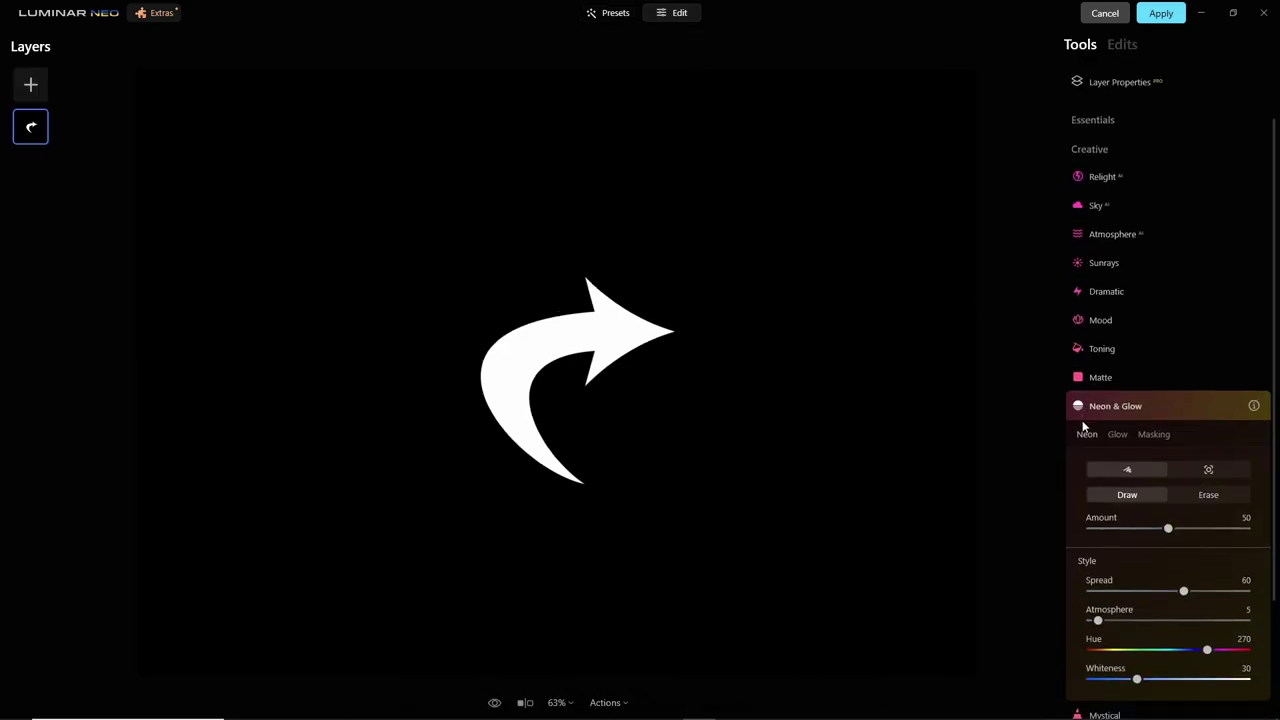
left_click(1208, 461)
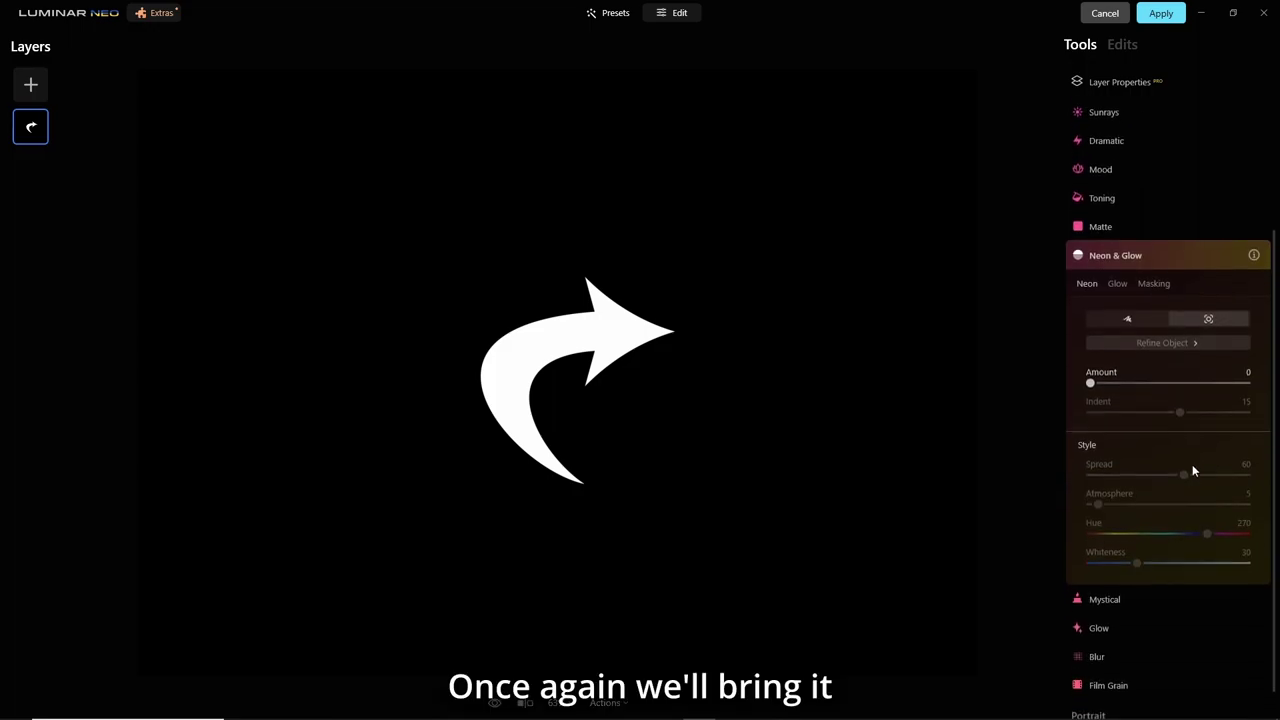
Set the neon Amount to 51, Hue to 140 (green) and Indent to 23.
left_click_drag(1090, 382, 1172, 385)
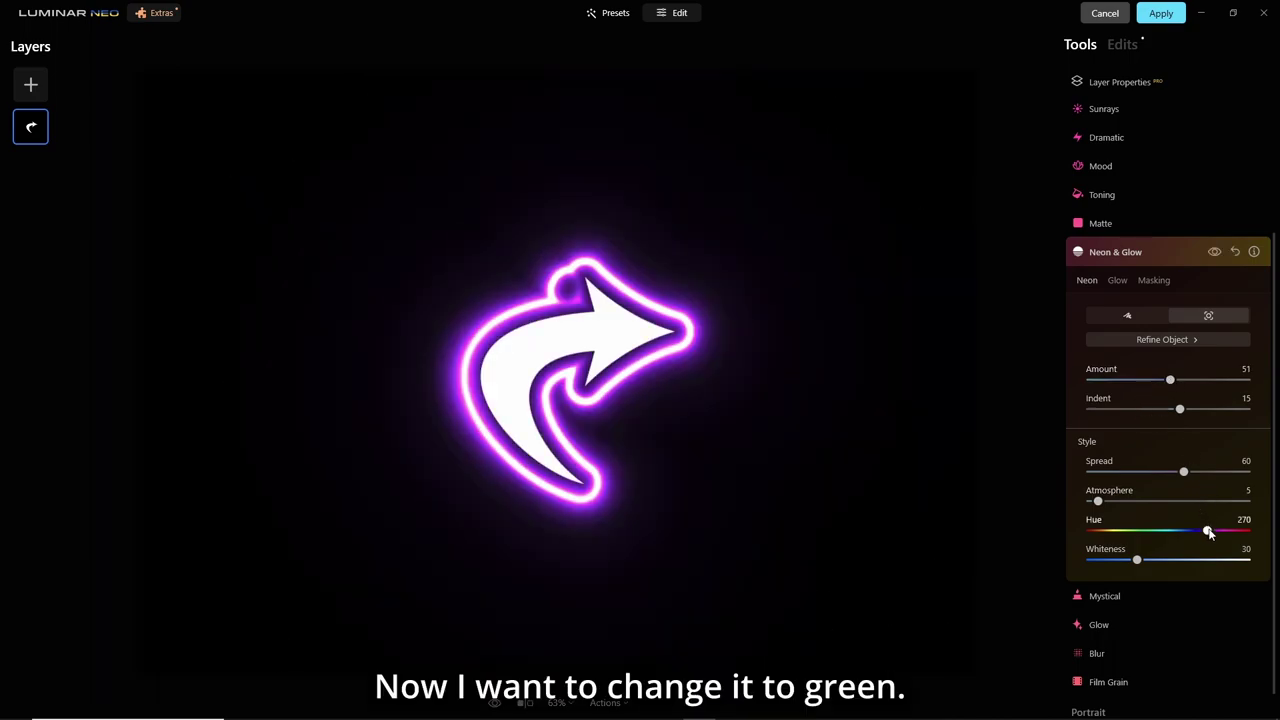
left_click_drag(1209, 533, 1151, 531)
mouse_move(1180, 410)
left_mouse_down()
mouse_move(1139, 418)
mouse_move(1224, 416)
mouse_move(1185, 420)
mouse_move(1199, 423)
left_mouse_up()
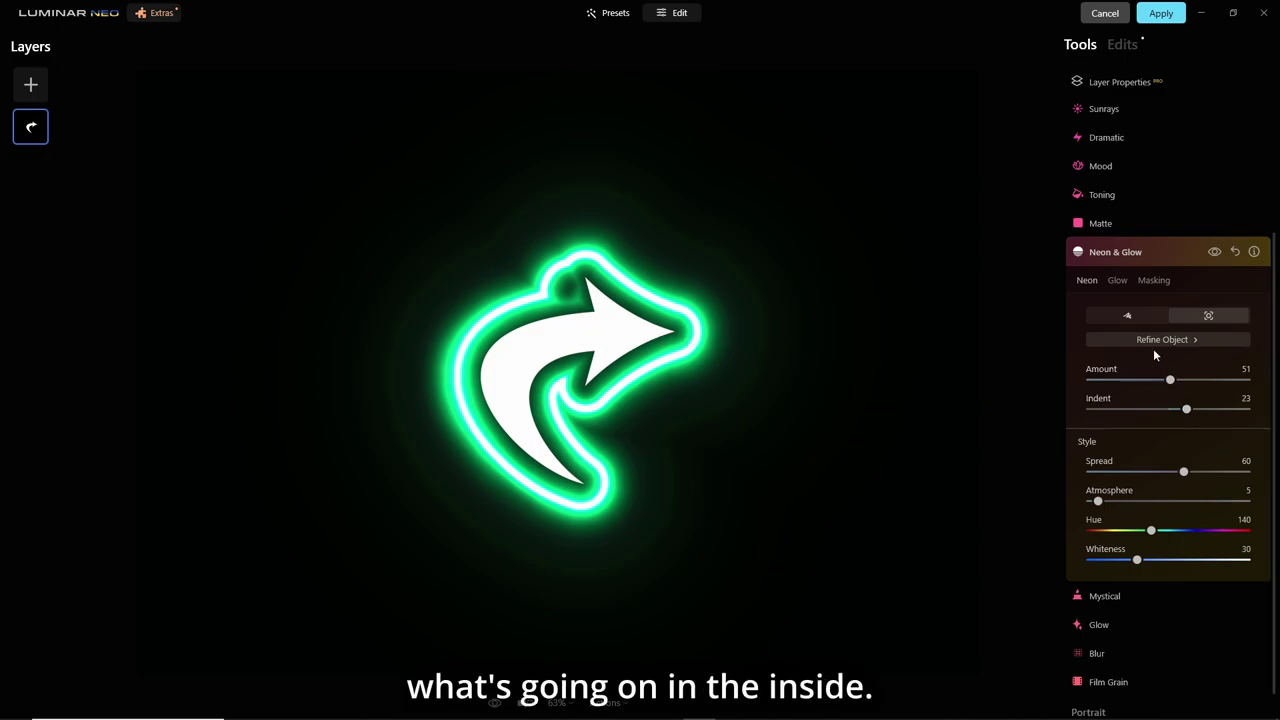
Use Refine Object's Draw brush at size 40 to paint the arrow's top into the object.
left_click(1192, 339)
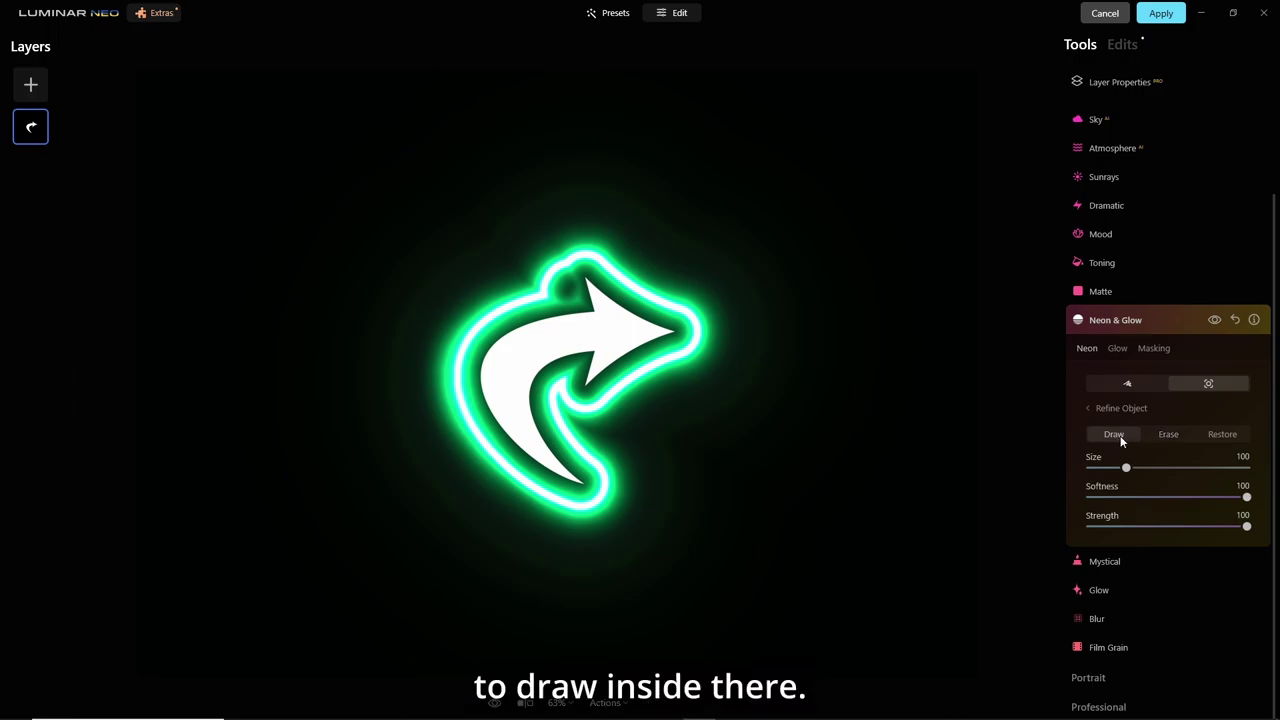
key("bracketleft")
key("bracketleft")
key("bracketleft")
key("bracketleft")
key("bracketleft")
key("bracketleft")
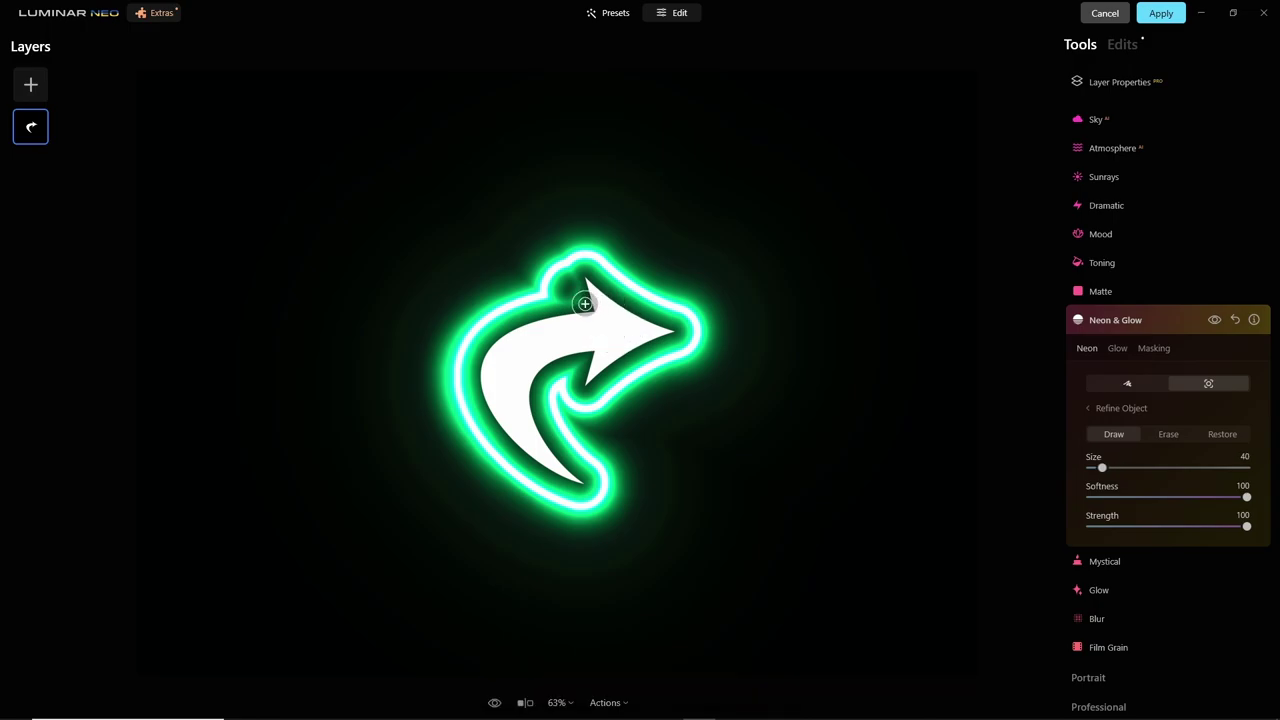
left_click_drag(580, 294, 575, 296)
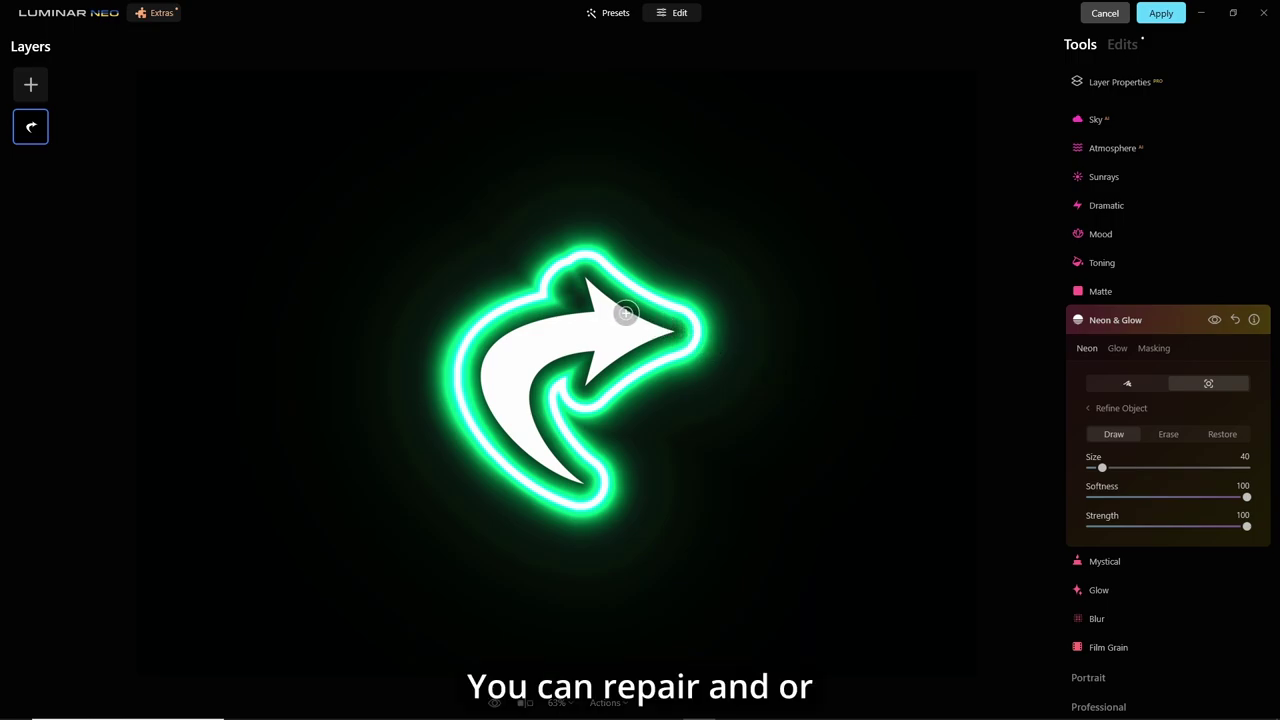
left_click(580, 290)
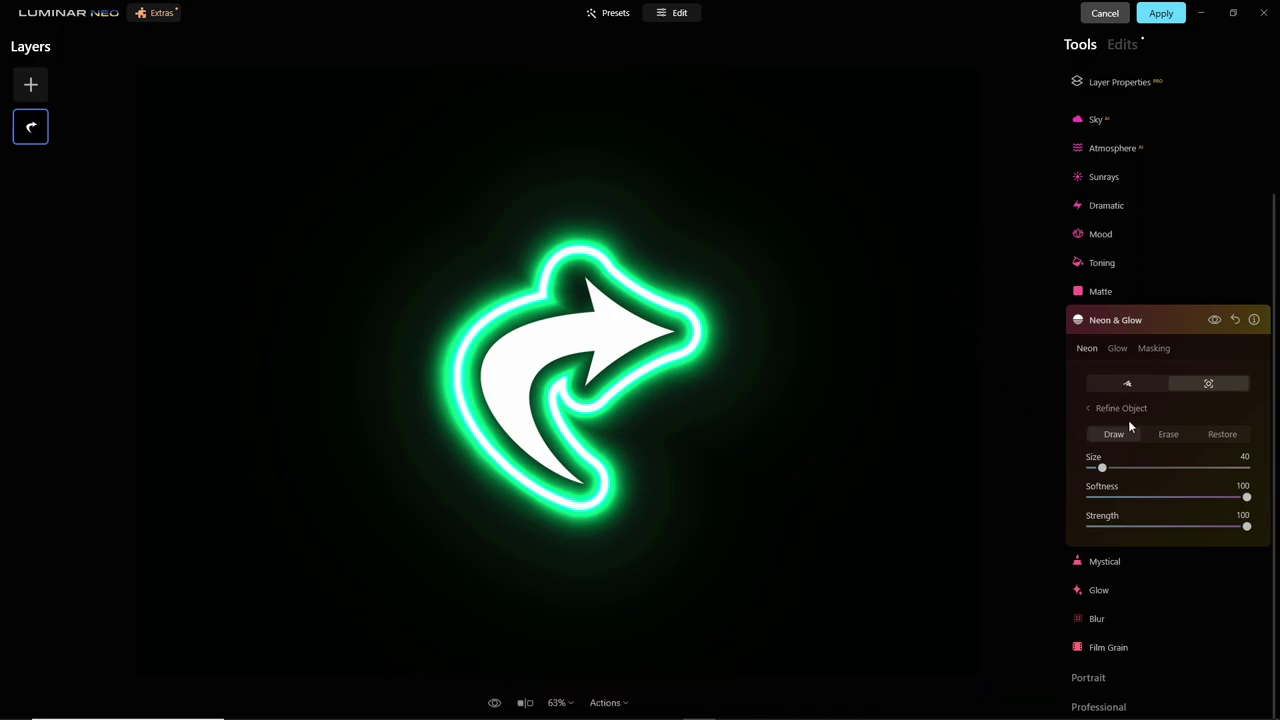
Set Neon & Glow to Amount 50, Indent 16 and Whiteness 24, and apply it to Photoshop.
left_click(1098, 410)
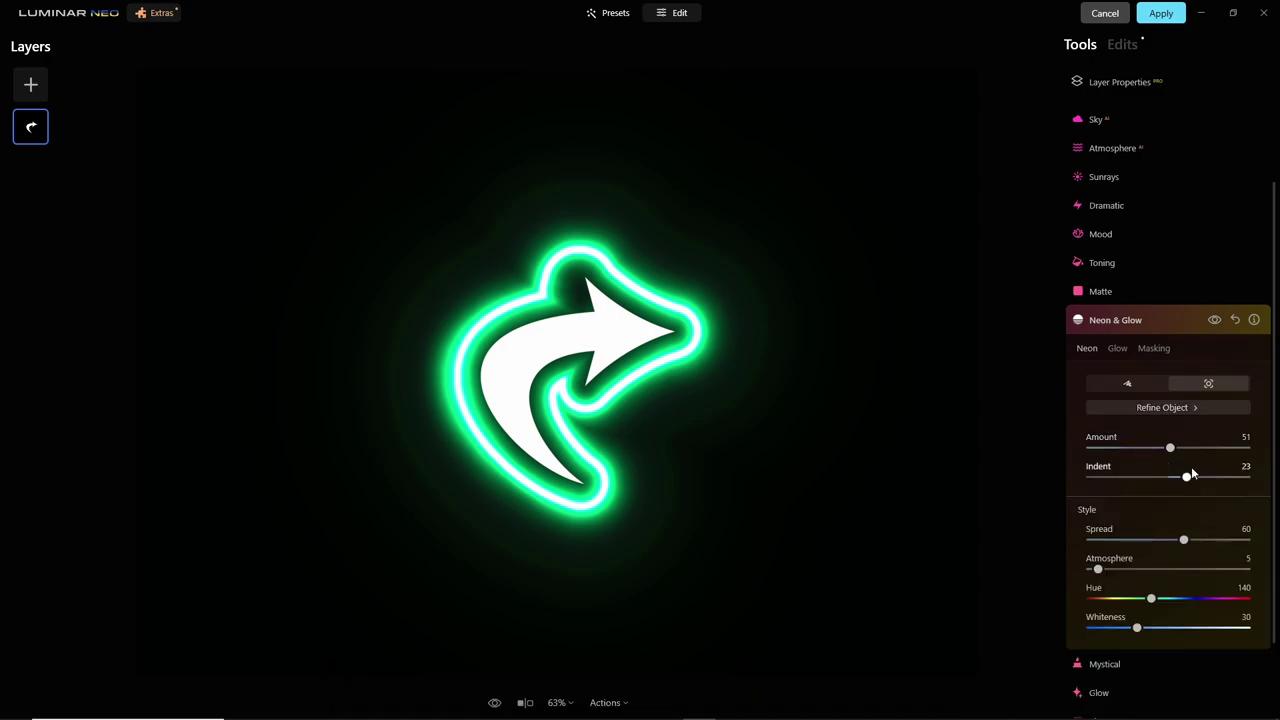
mouse_move(1172, 452)
left_mouse_down()
mouse_move(1202, 449)
mouse_move(1137, 450)
mouse_move(1168, 453)
left_mouse_up()
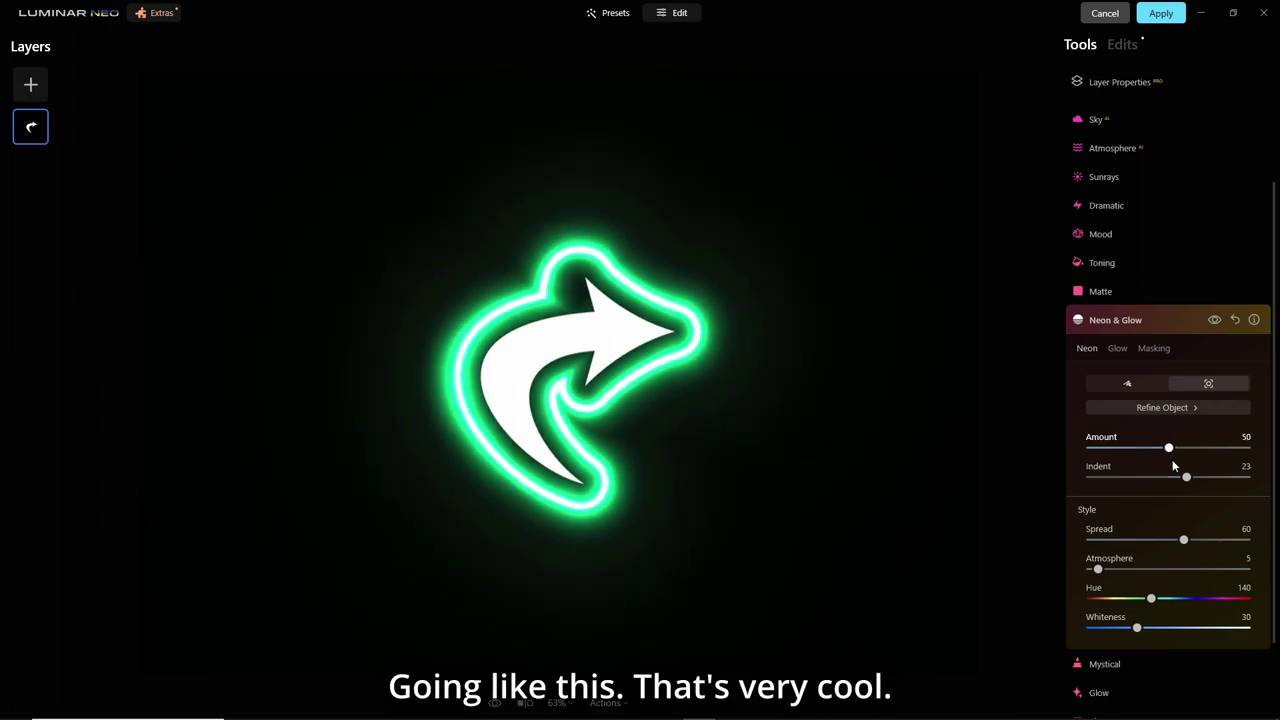
left_click_drag(1187, 479, 1181, 479)
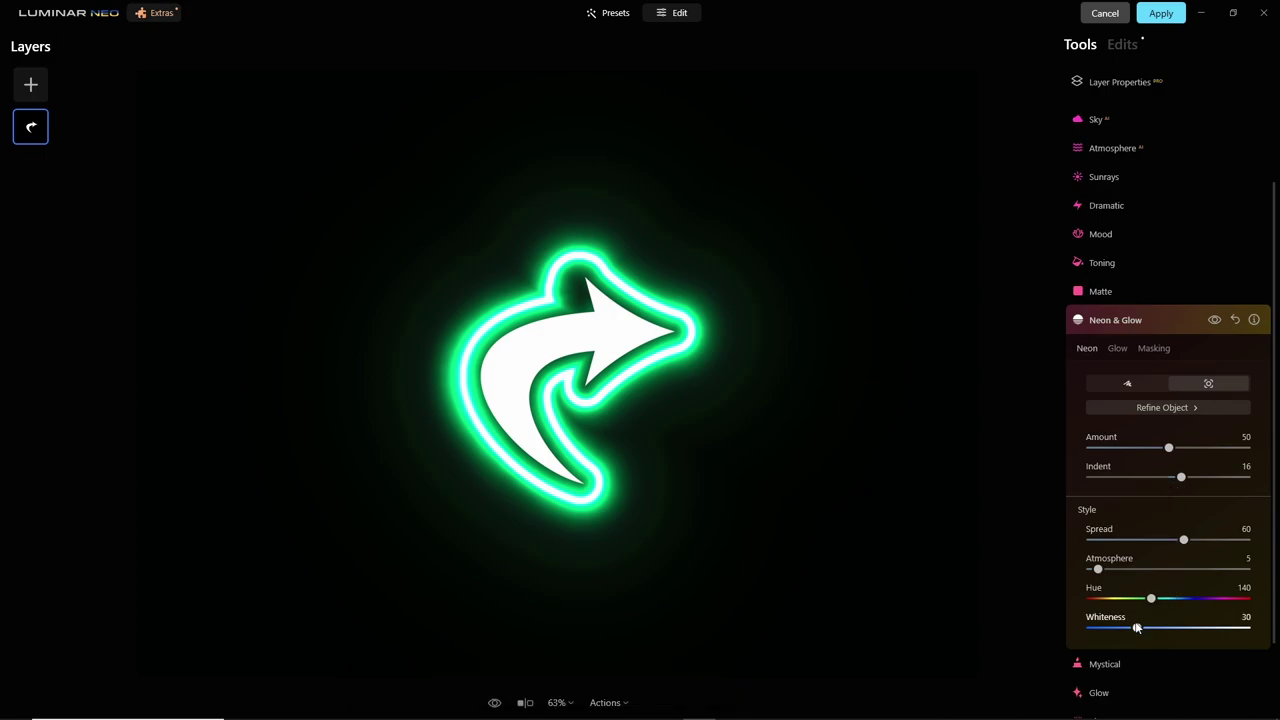
left_click_drag(1137, 628, 1128, 627)
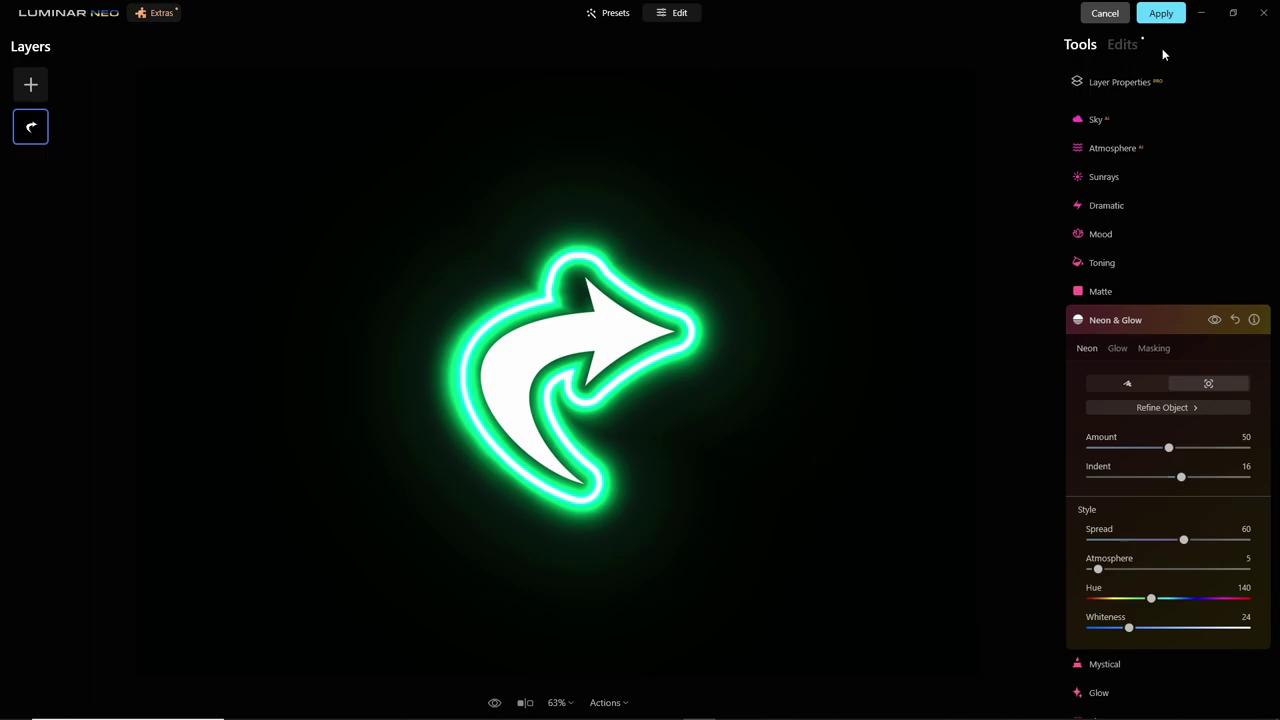
left_click(1161, 14)
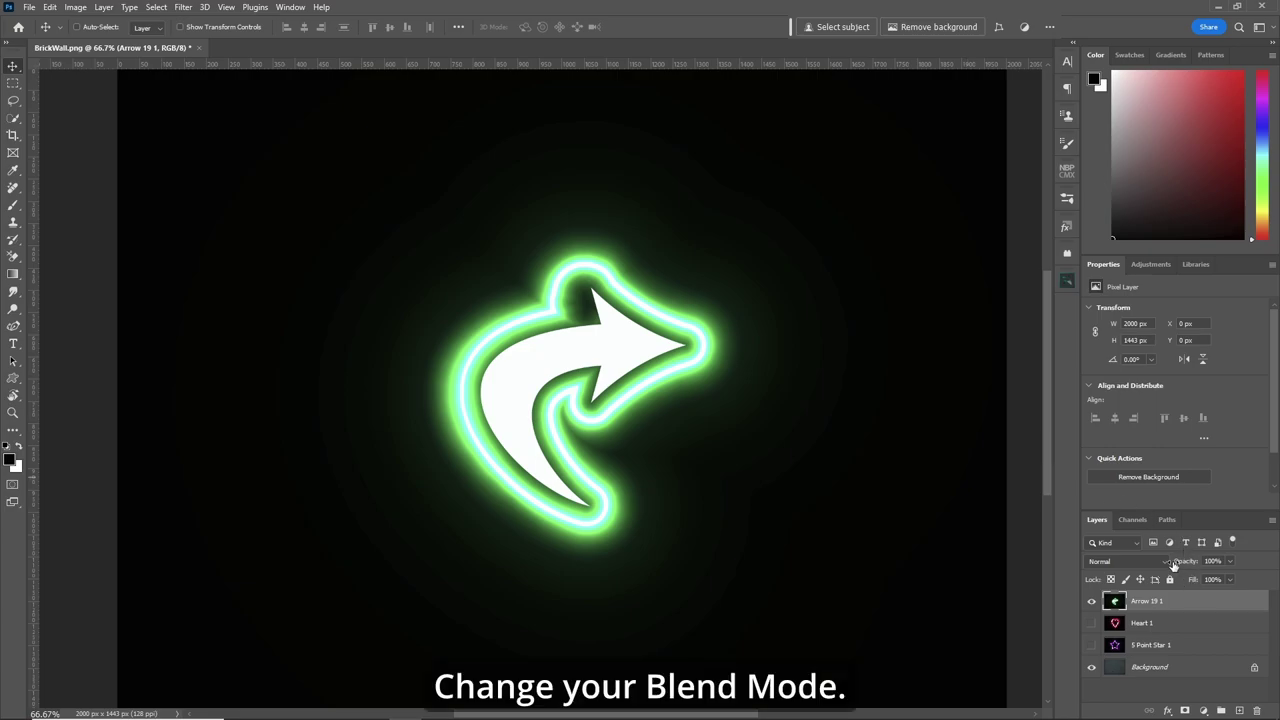
Set the Arrow 19 1 layer's blend mode to Screen and zoom out to the whole wall.
left_click(1168, 562)
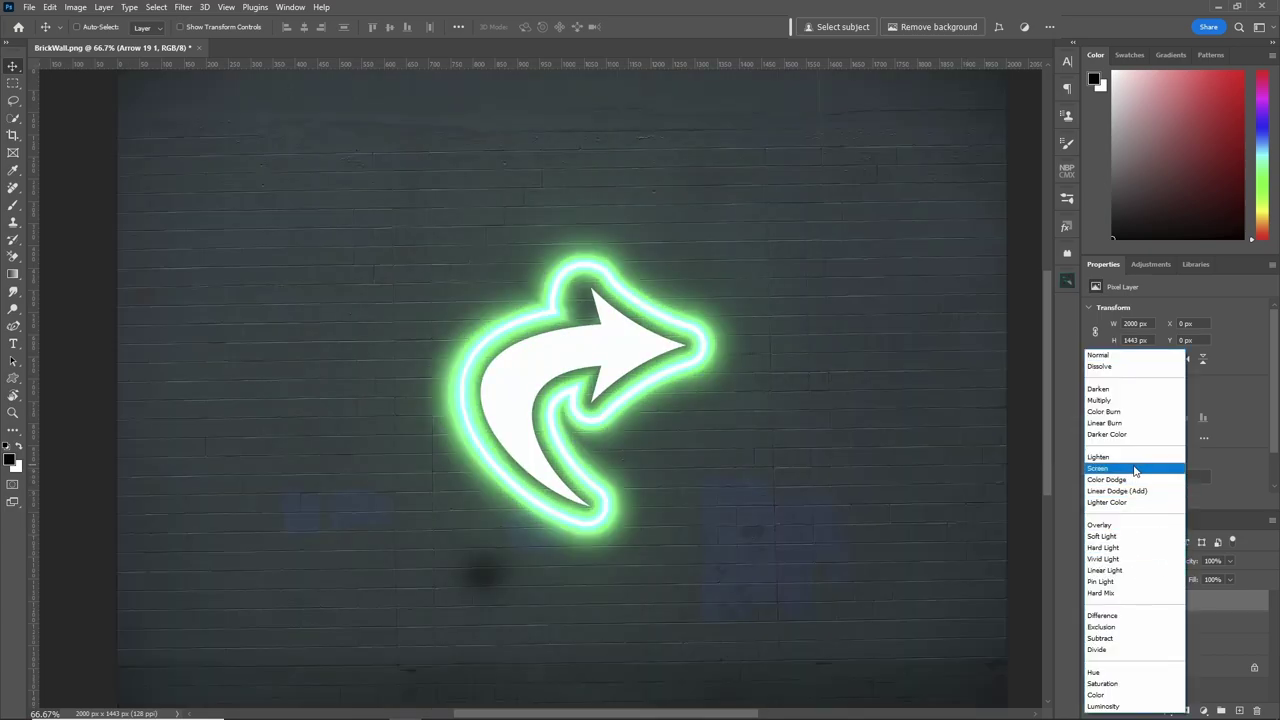
left_click(1134, 469)
key("ctrl+minus")
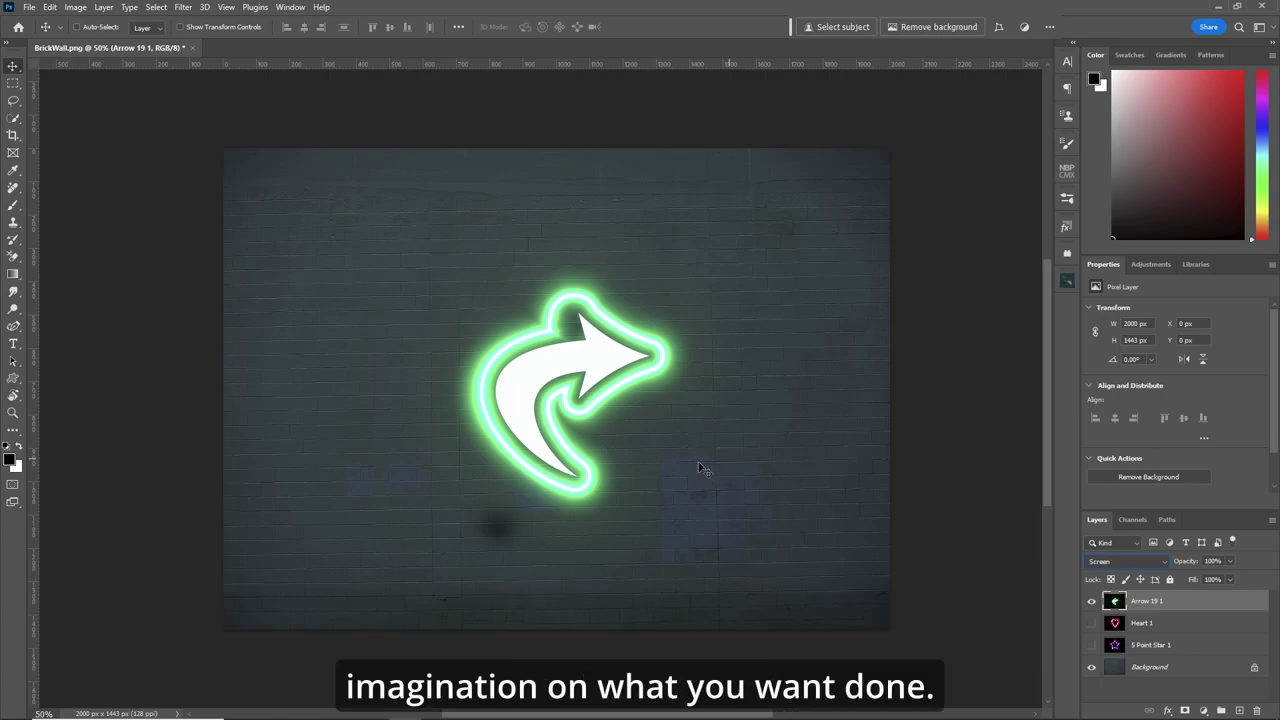
Scale the neon arrow down to 73.73% and set up a 3x3 warp grid.
key("ctrl+t")
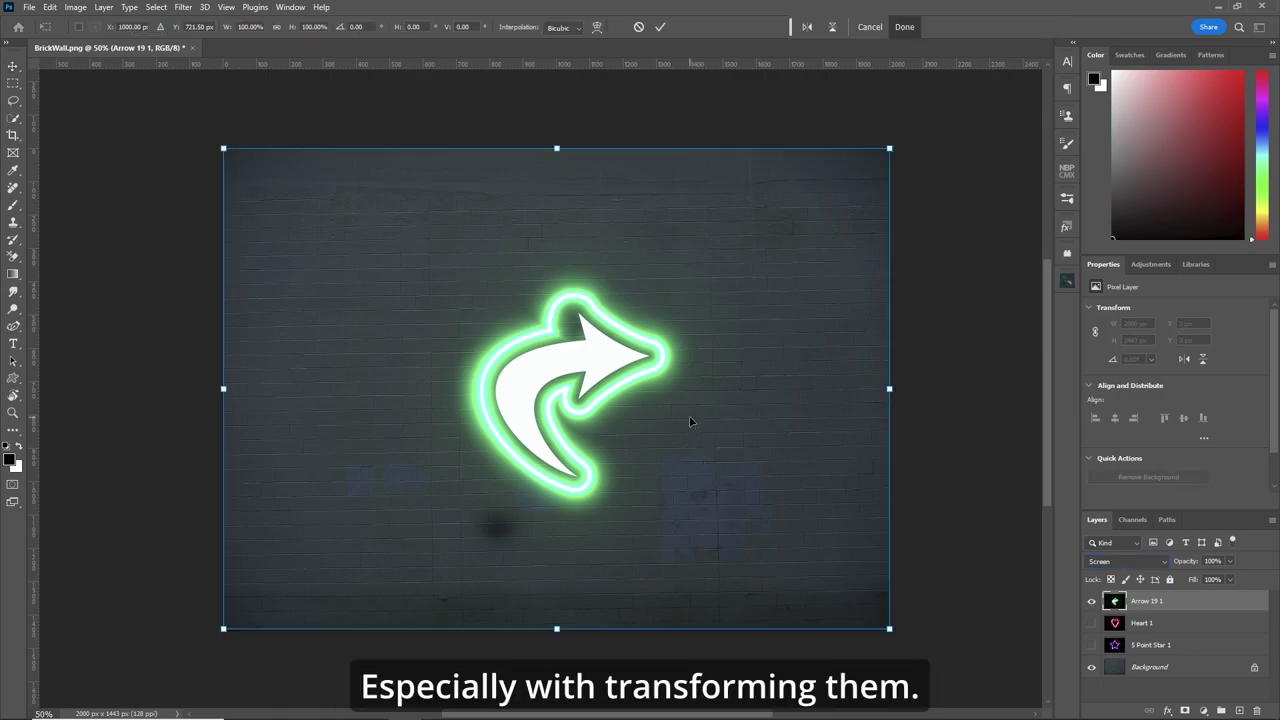
left_click_drag(889, 628, 714, 502)
right_click(583, 337)
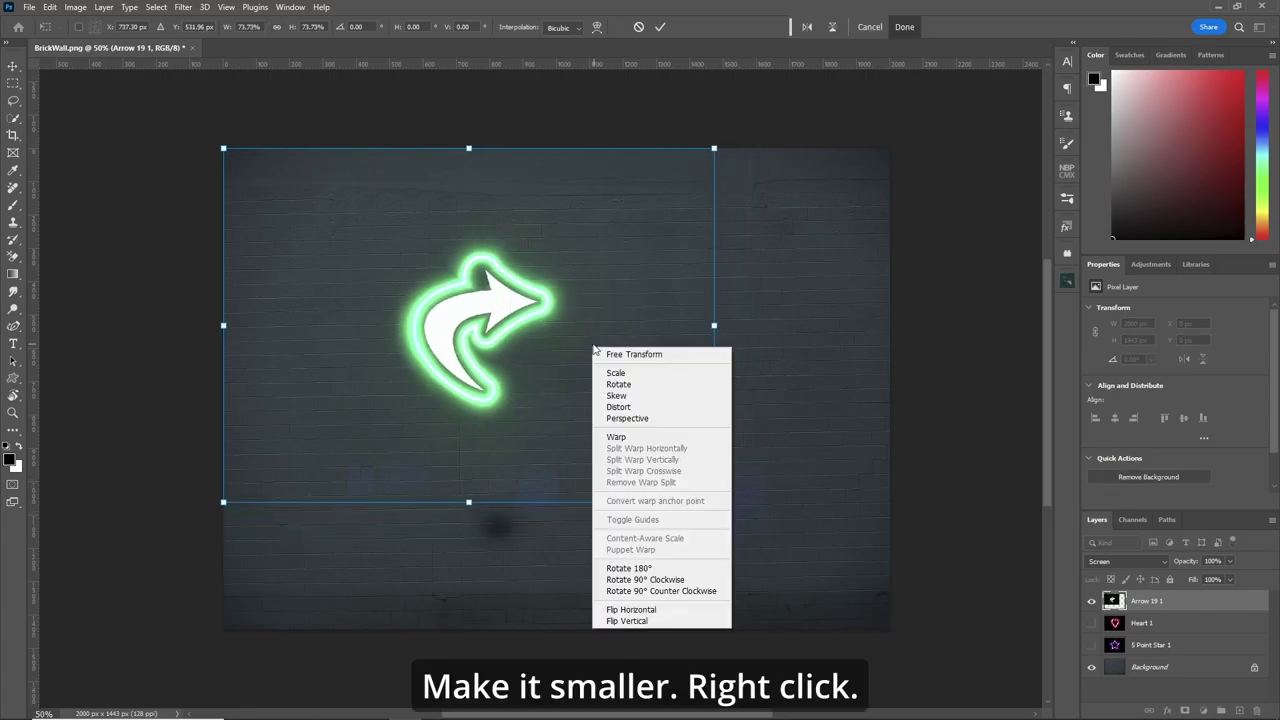
left_click(672, 437)
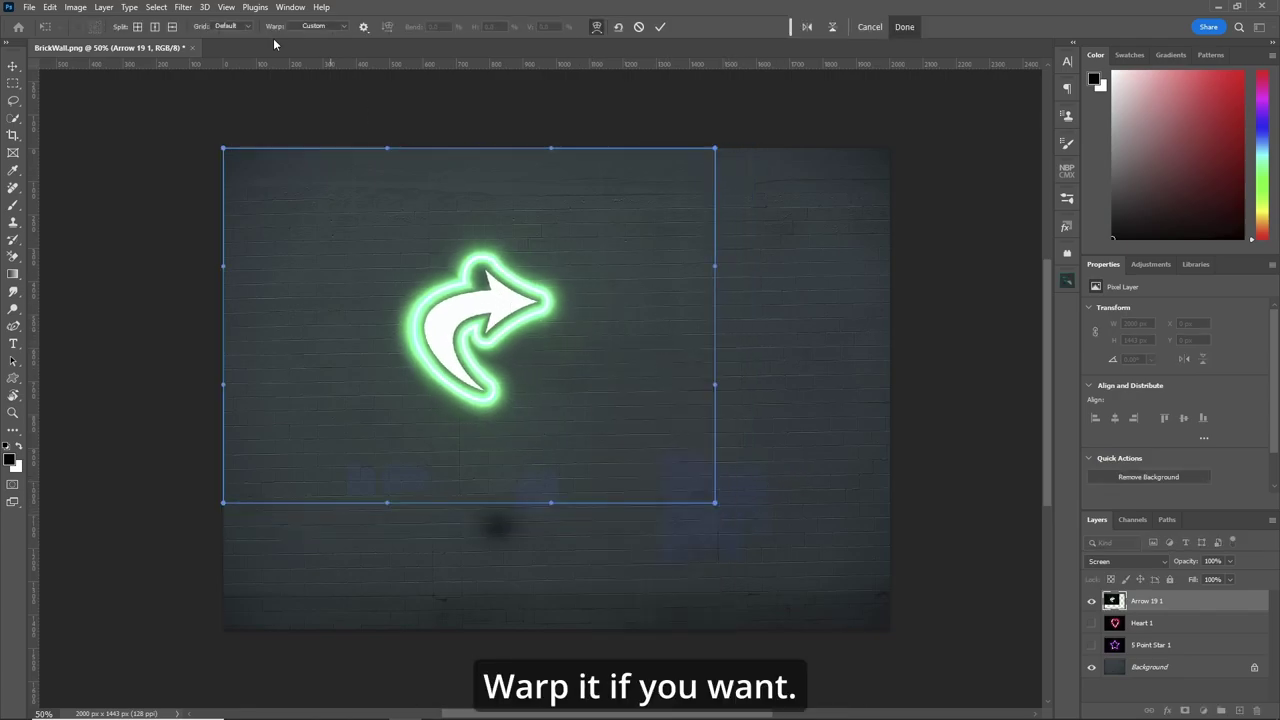
left_click(229, 26)
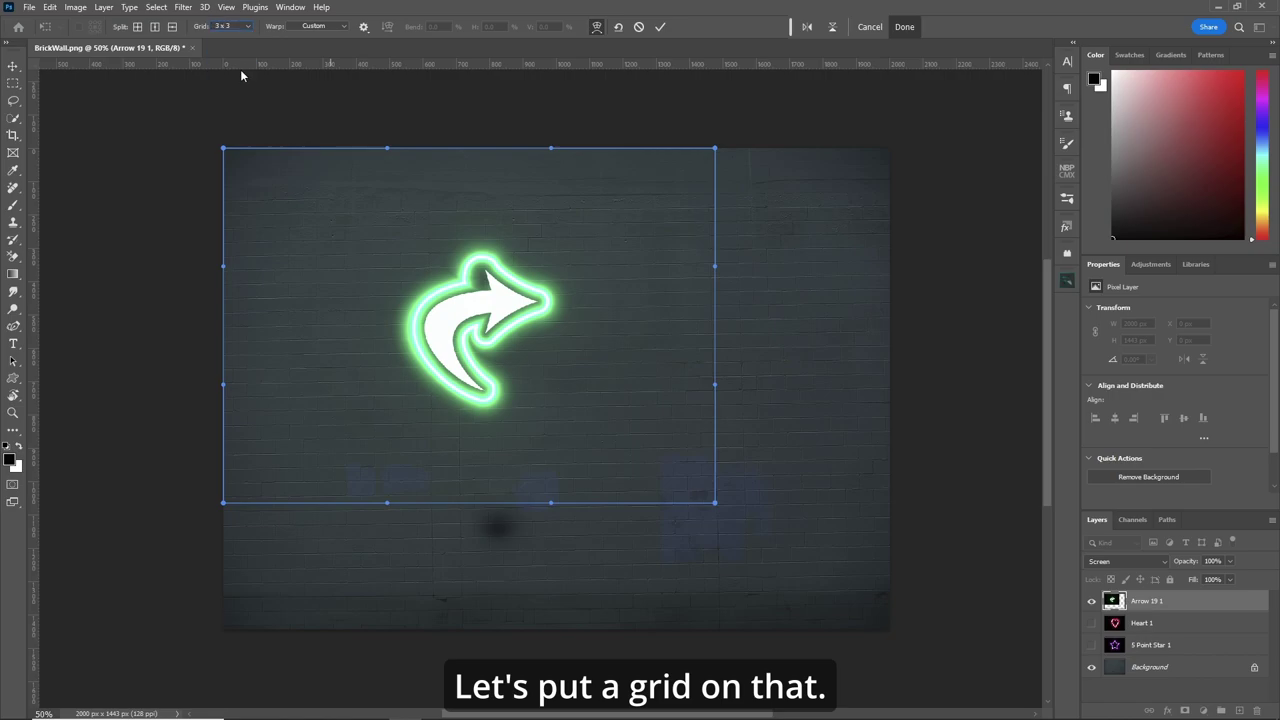
Bend the arrow's lower-left, right side and tip into a long sweeping curve and commit.
left_click_drag(388, 388, 296, 449)
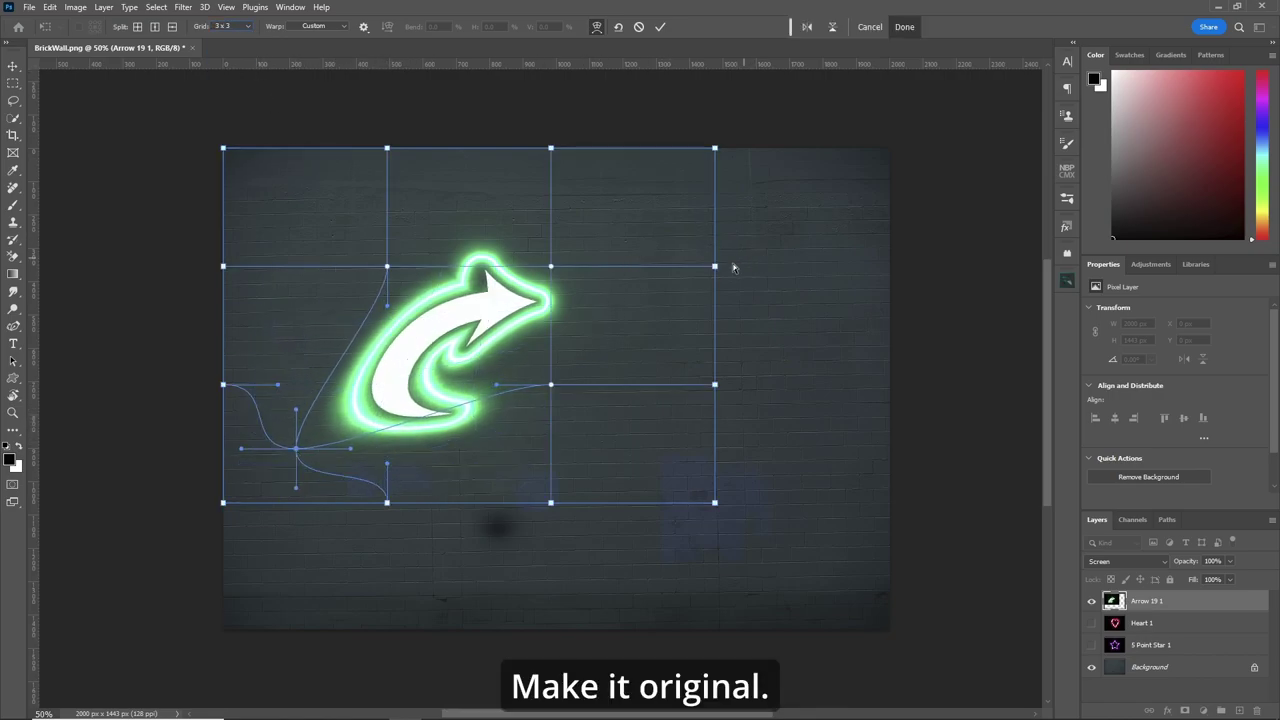
left_click_drag(714, 266, 758, 250)
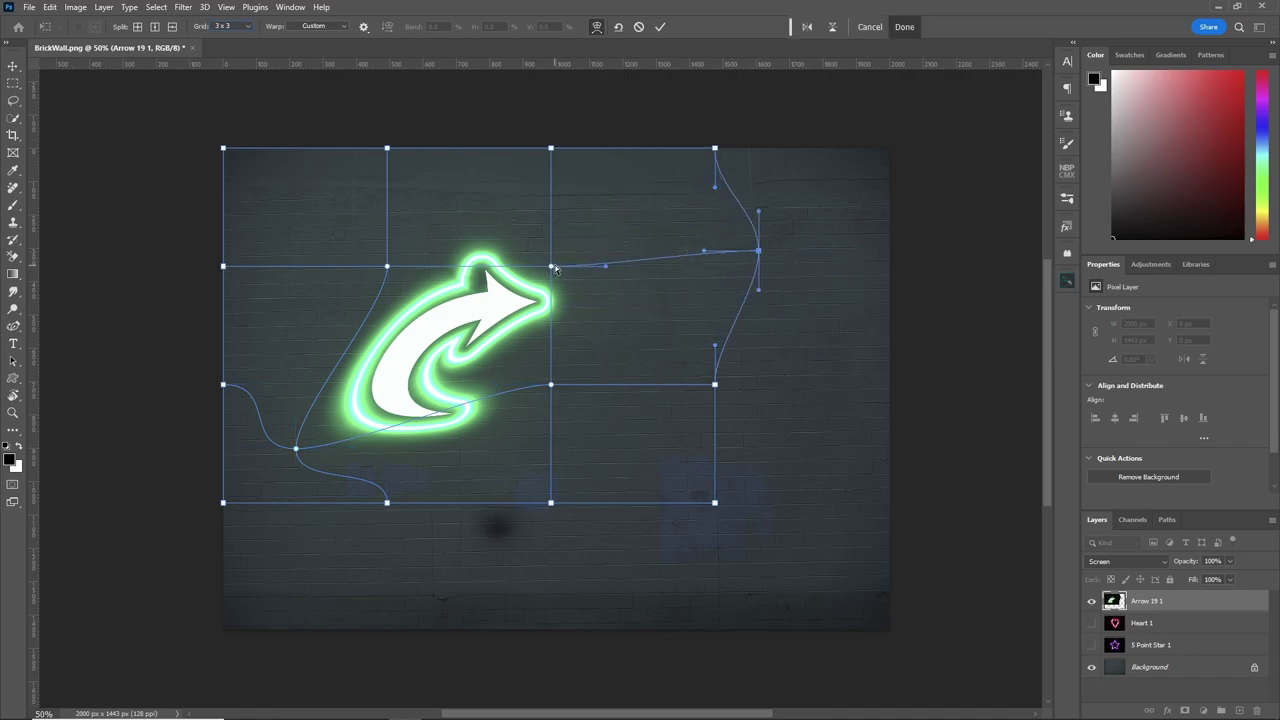
left_click_drag(553, 267, 593, 258)
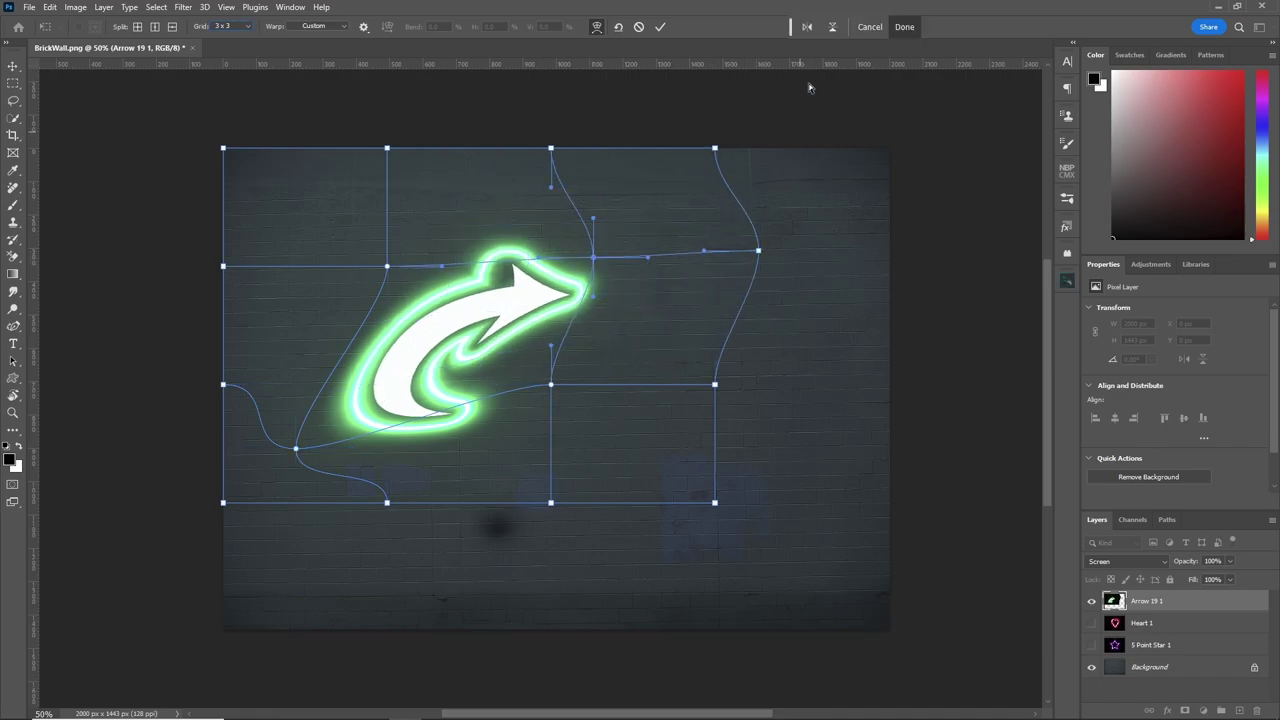
left_click(905, 27)
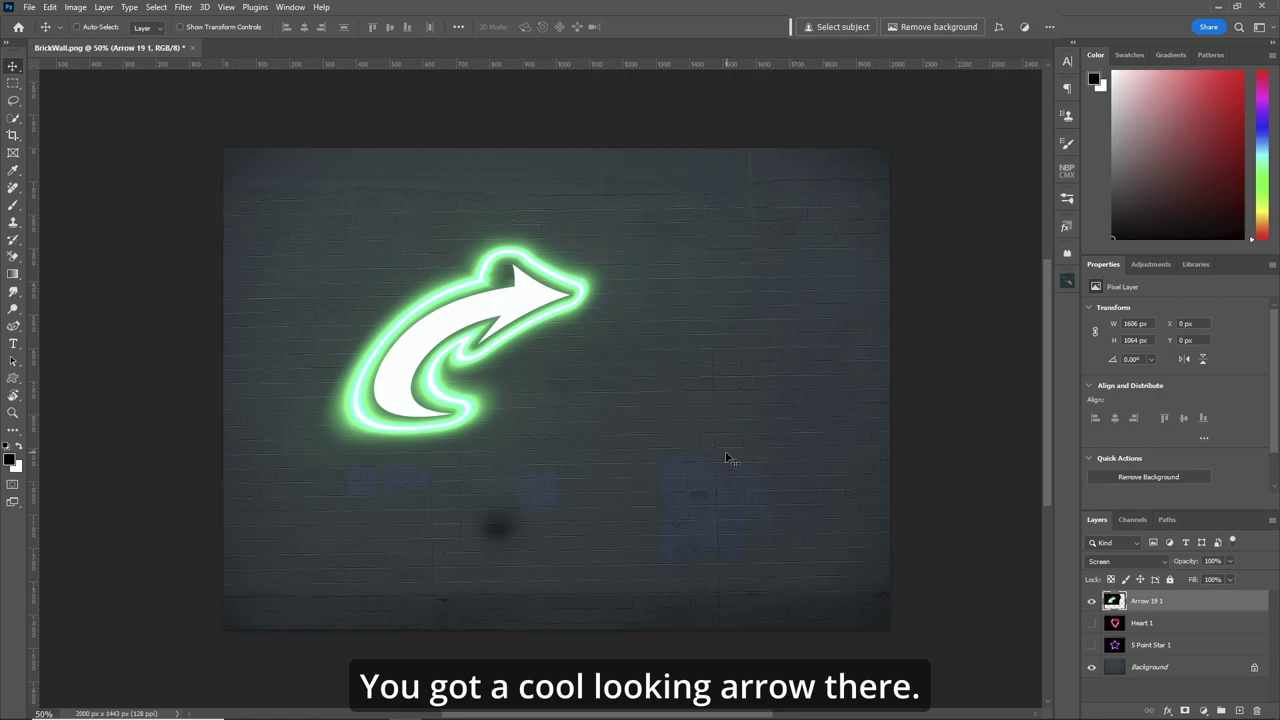